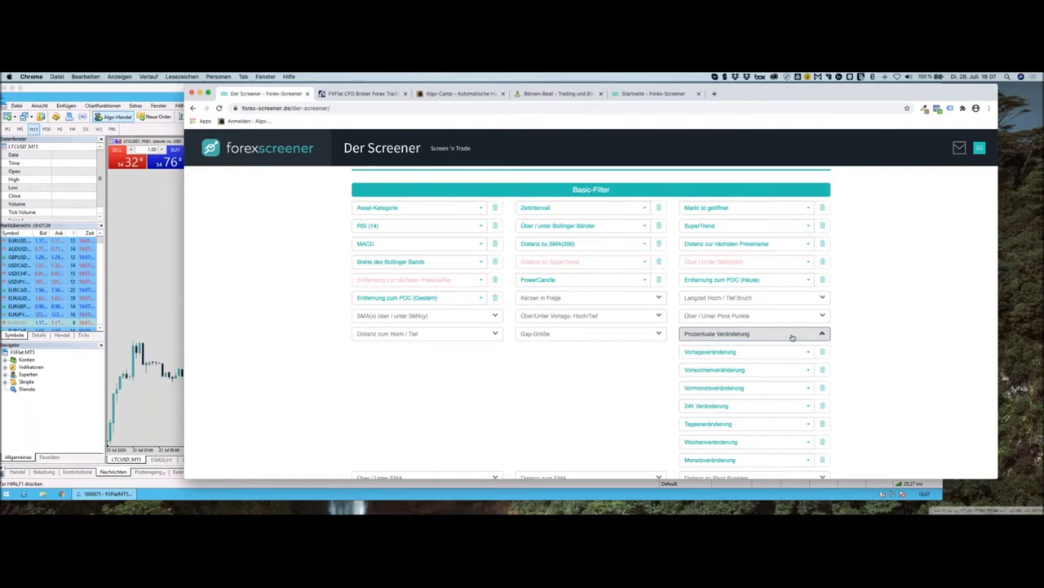
Filter the assets by 24h Veränderung > 10.0% and view the matching results
{"action": "left_click", "coordinate": [777, 406]}
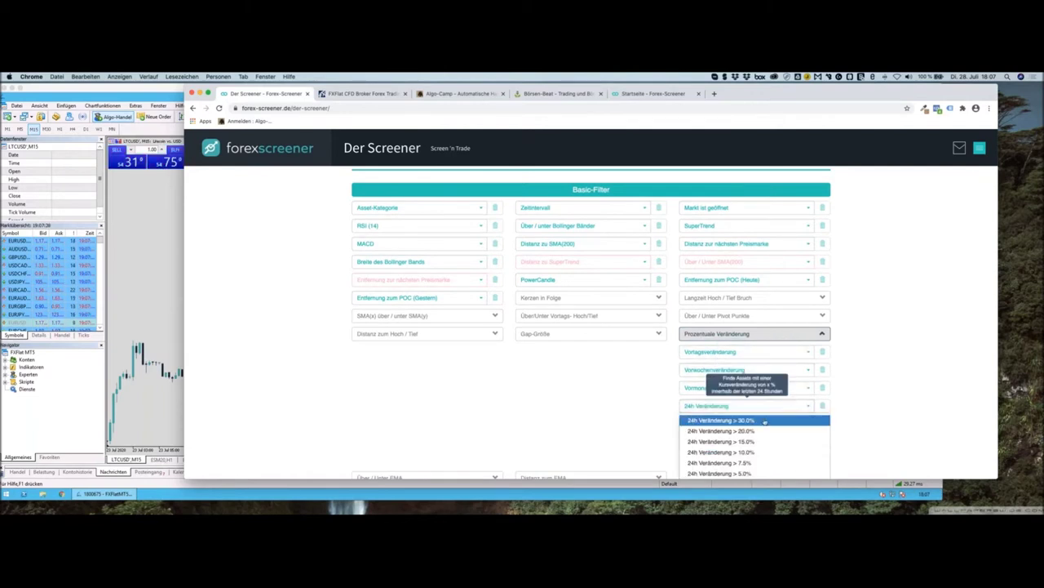
{"action": "scroll", "coordinate": [779, 437], "scroll_direction": "down", "scroll_amount": 1}
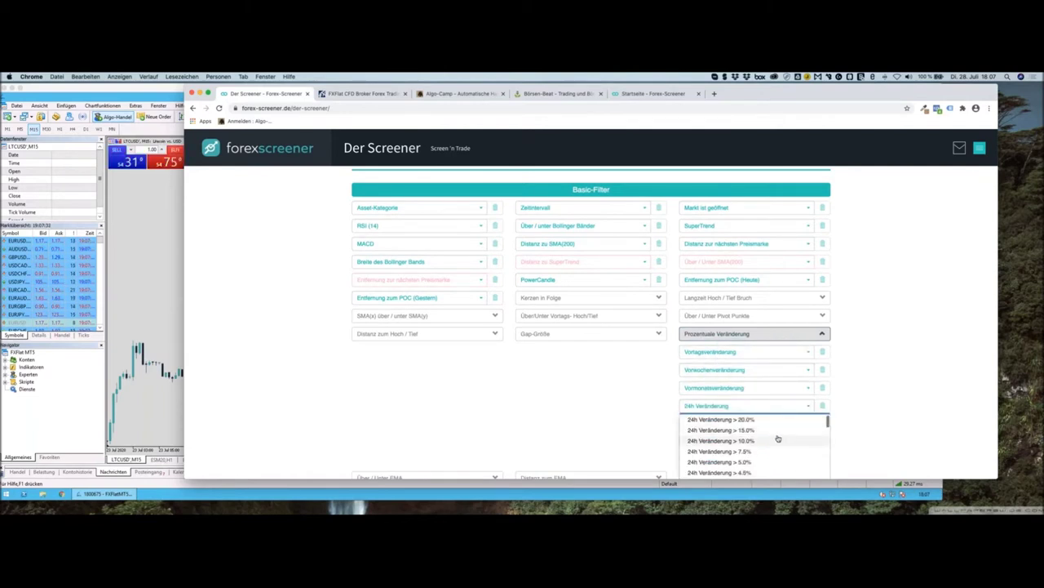
{"action": "left_click", "coordinate": [778, 439]}
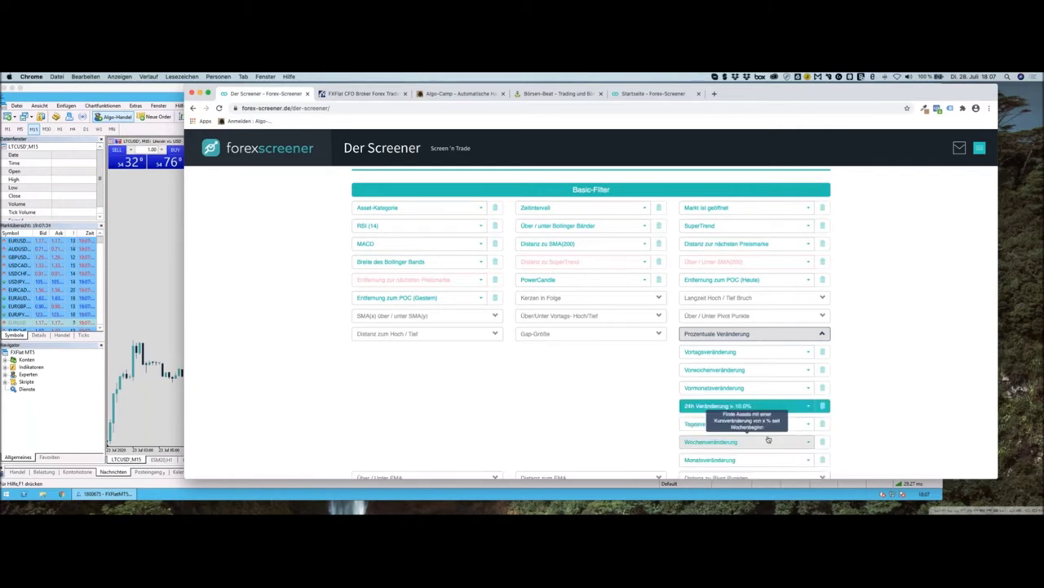
{"action": "scroll", "coordinate": [473, 413], "scroll_direction": "down", "scroll_amount": 3}
{"action": "scroll", "coordinate": [474, 416], "scroll_direction": "down", "scroll_amount": 6}
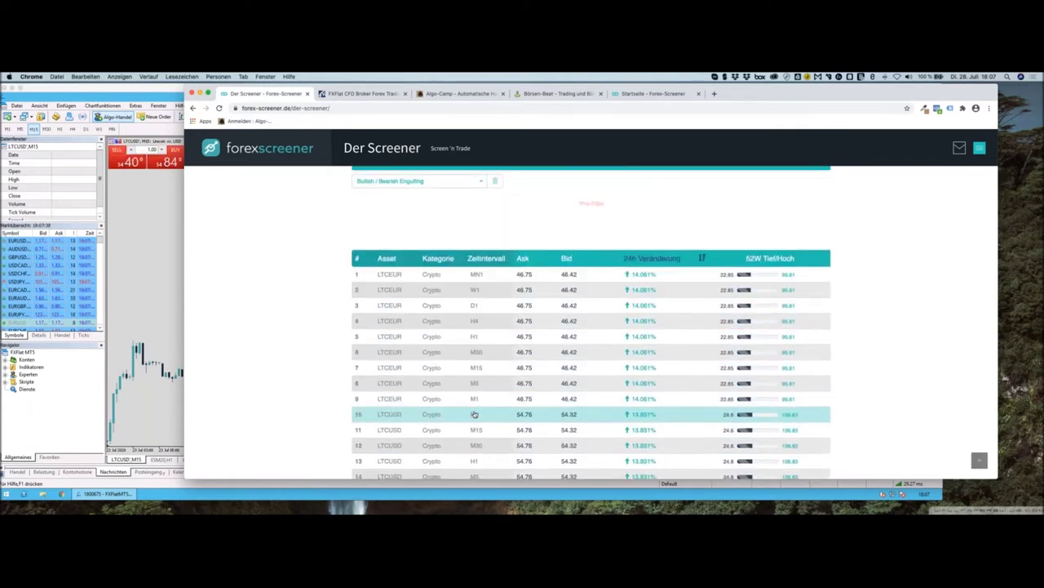
Restrict the Zeitintervall filter to H1 and review the filtered asset table
{"action": "scroll", "coordinate": [474, 416], "scroll_direction": "up", "scroll_amount": 10}
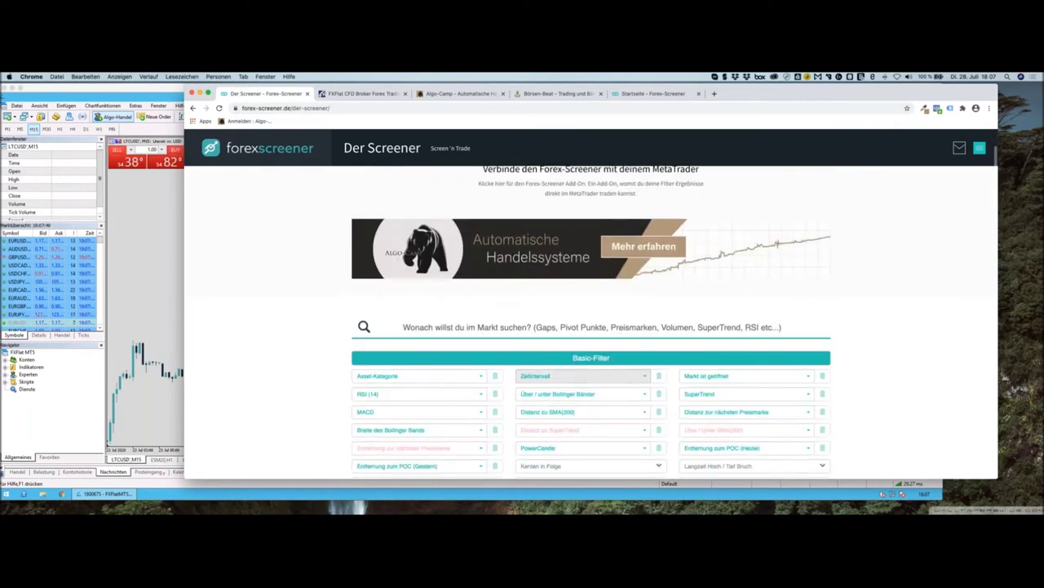
{"action": "left_click", "coordinate": [572, 377]}
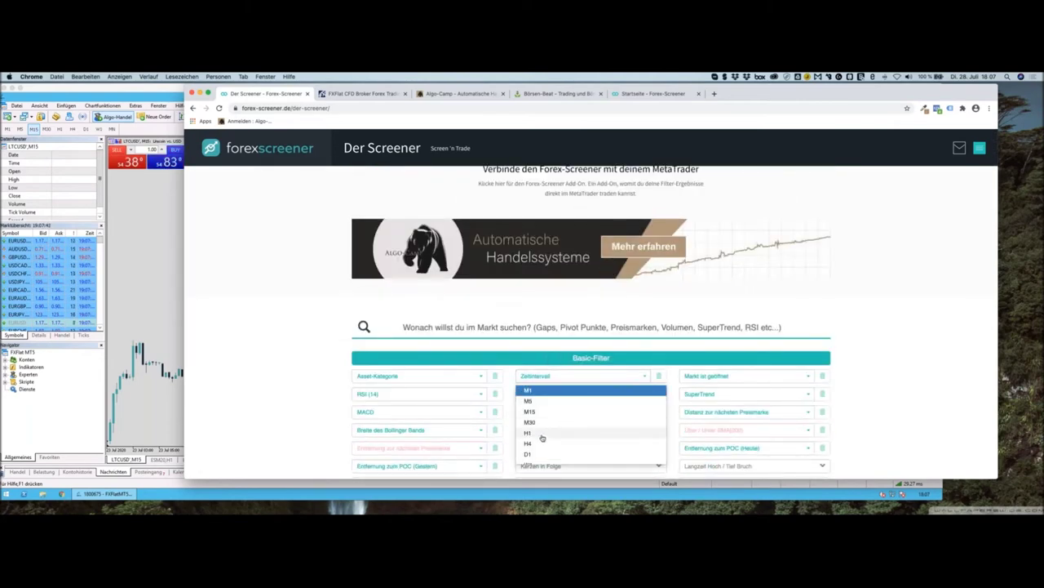
{"action": "left_click", "coordinate": [539, 433]}
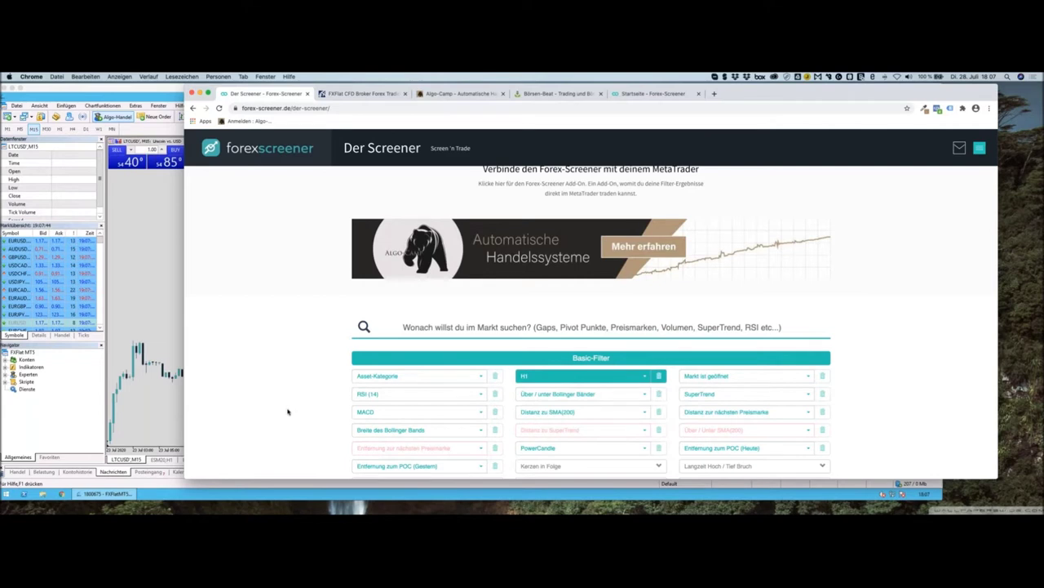
{"action": "scroll", "coordinate": [269, 415], "scroll_direction": "down", "scroll_amount": 1}
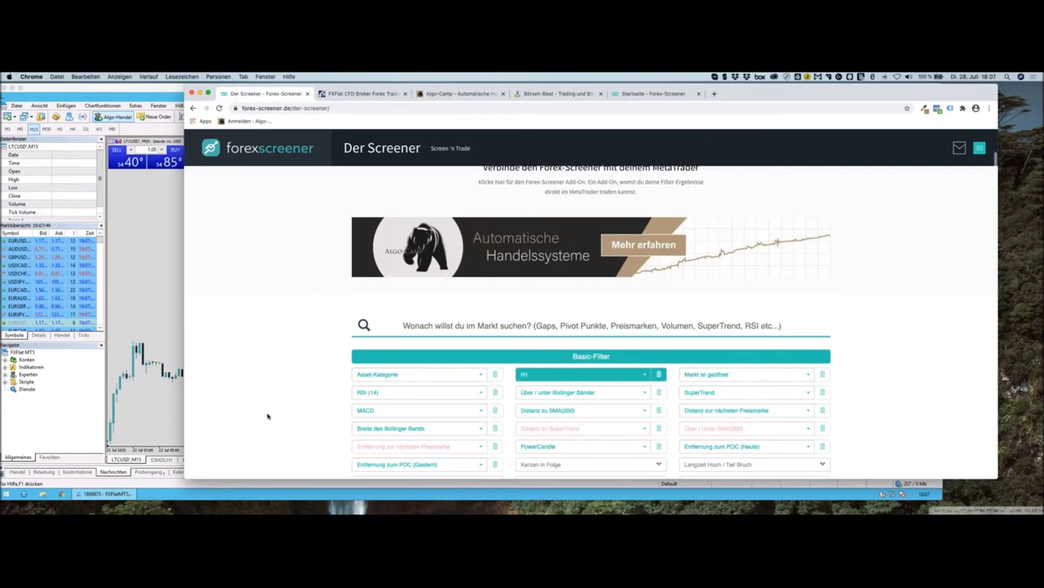
{"action": "scroll", "coordinate": [274, 417], "scroll_direction": "down", "scroll_amount": 10}
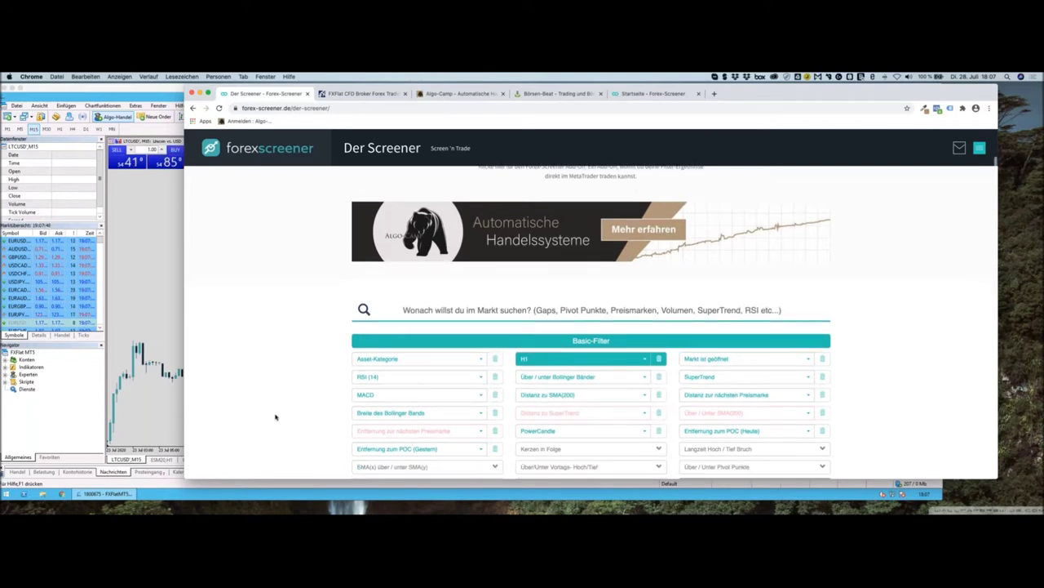
{"action": "scroll", "coordinate": [276, 418], "scroll_direction": "down", "scroll_amount": 3}
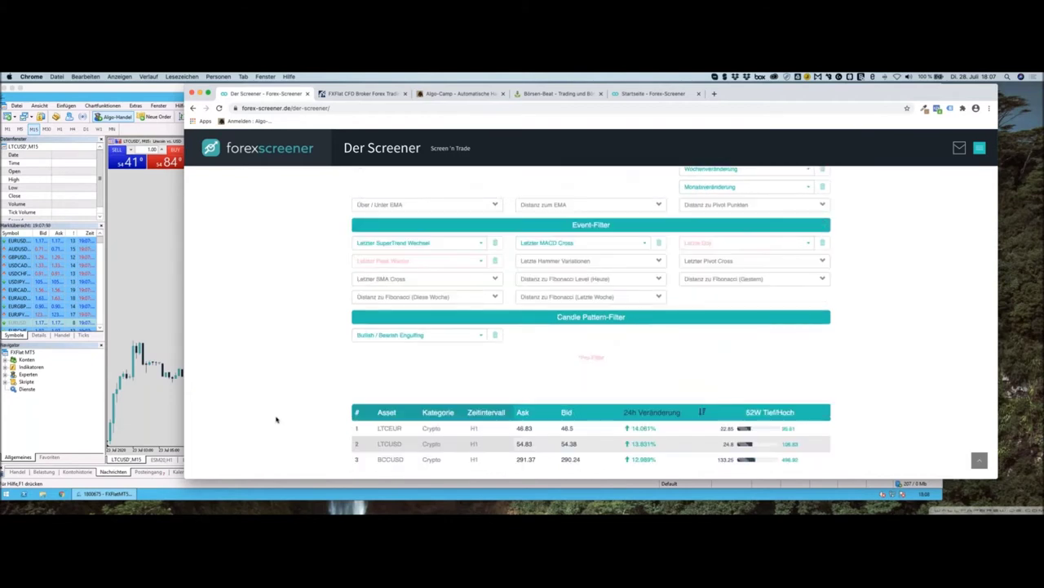
{"action": "scroll", "coordinate": [276, 420], "scroll_direction": "down", "scroll_amount": 1}
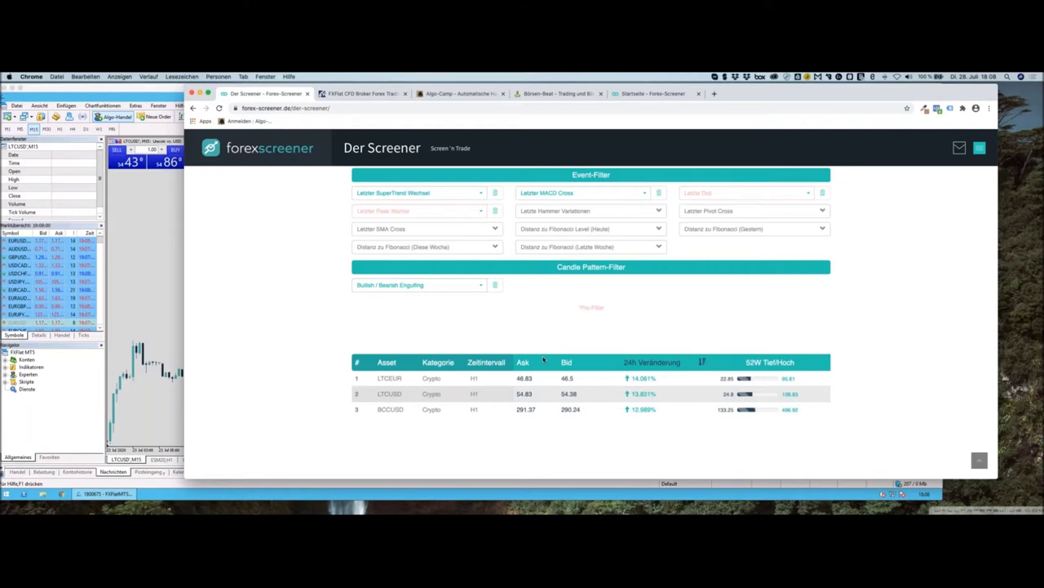
Open the details page of the LTCEUR H1 result, view its chart and return to the screener
{"action": "left_click", "coordinate": [474, 378]}
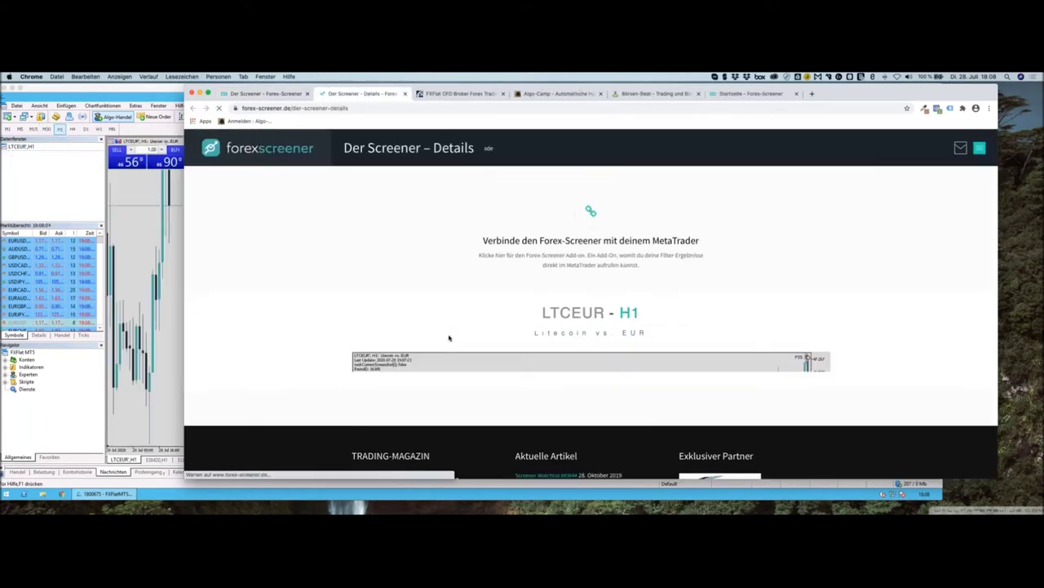
{"action": "scroll", "coordinate": [454, 338], "scroll_direction": "down", "scroll_amount": 3}
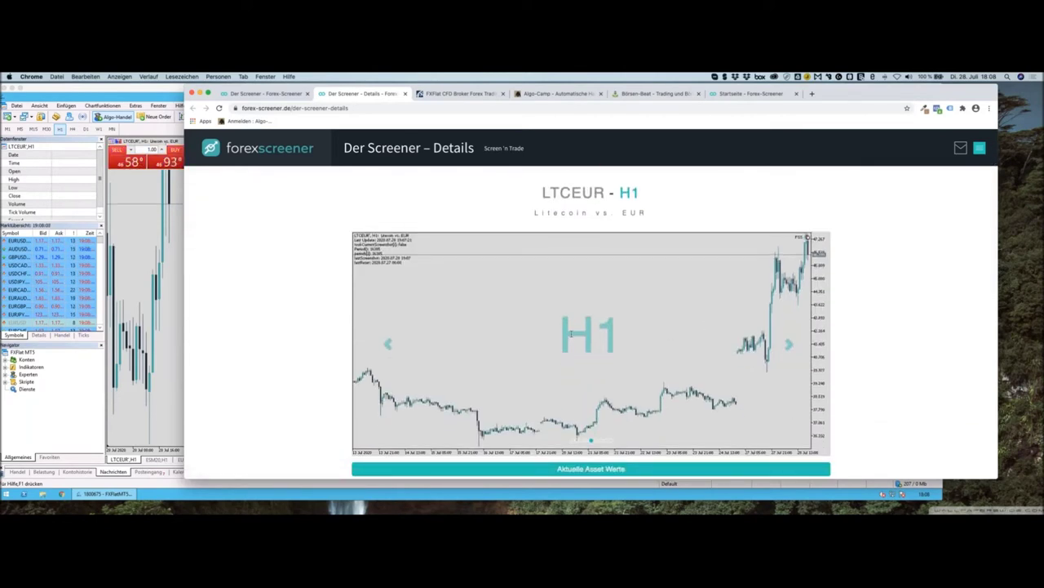
{"action": "left_click", "coordinate": [282, 94]}
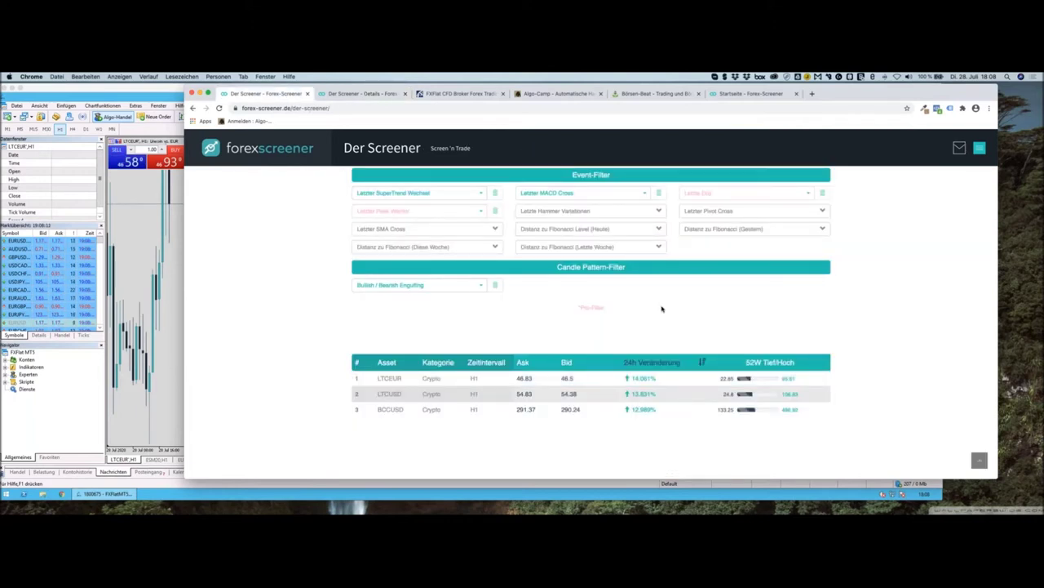
Clear the 24h Veränderung filter, set it to < -10.0% instead and check the results table
{"action": "scroll", "coordinate": [661, 331], "scroll_direction": "up", "scroll_amount": 1}
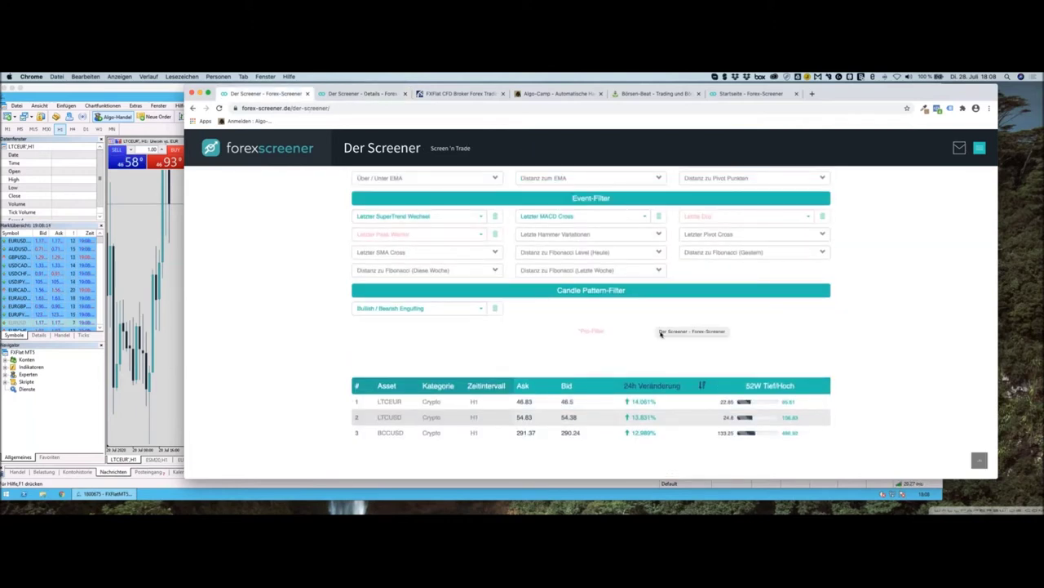
{"action": "scroll", "coordinate": [661, 333], "scroll_direction": "up", "scroll_amount": 5}
{"action": "scroll", "coordinate": [661, 331], "scroll_direction": "up", "scroll_amount": 3}
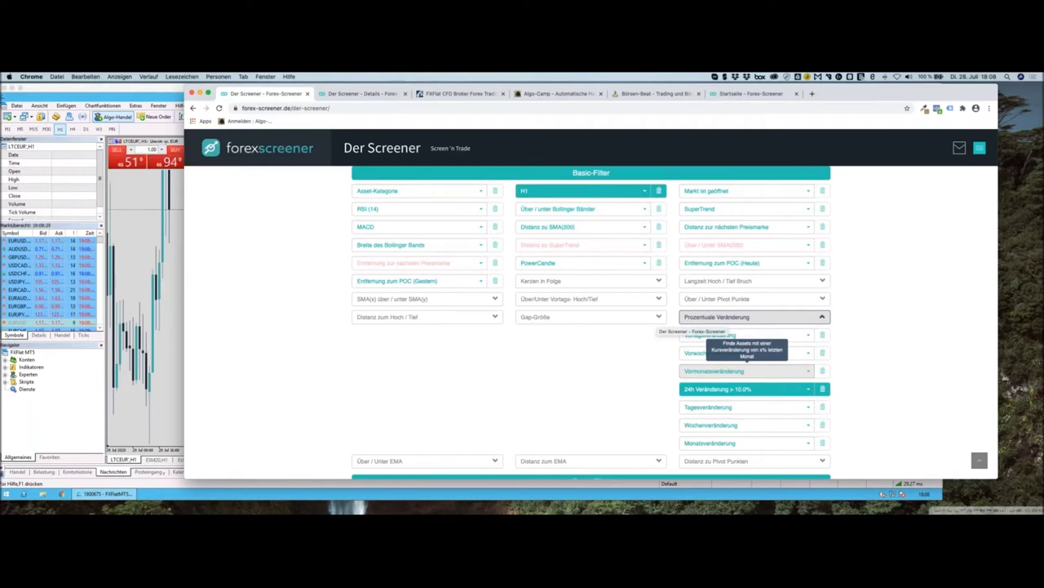
{"action": "left_click", "coordinate": [802, 396]}
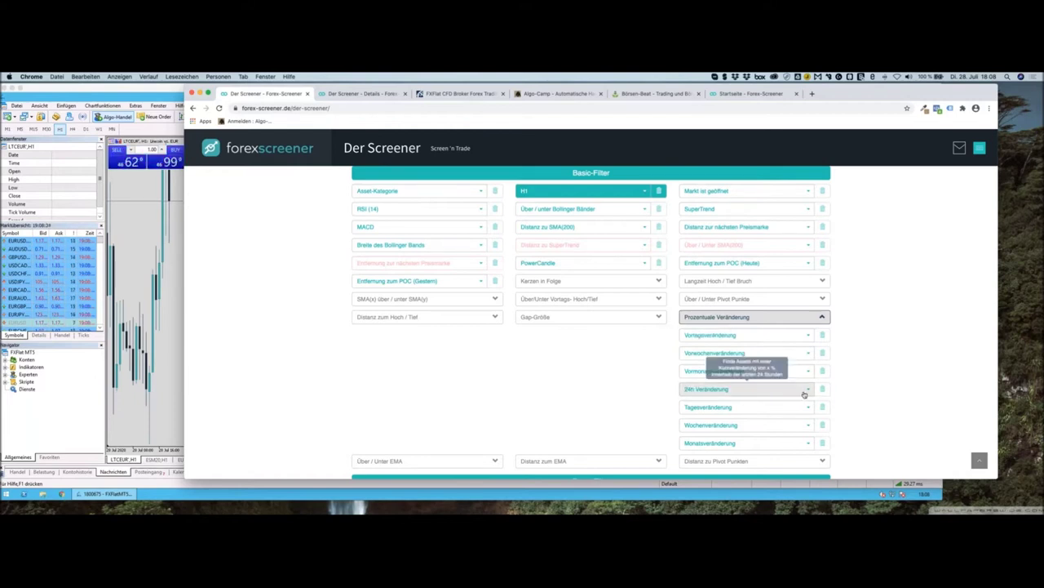
{"action": "left_click", "coordinate": [802, 394]}
{"action": "scroll", "coordinate": [764, 425], "scroll_direction": "down", "scroll_amount": 5}
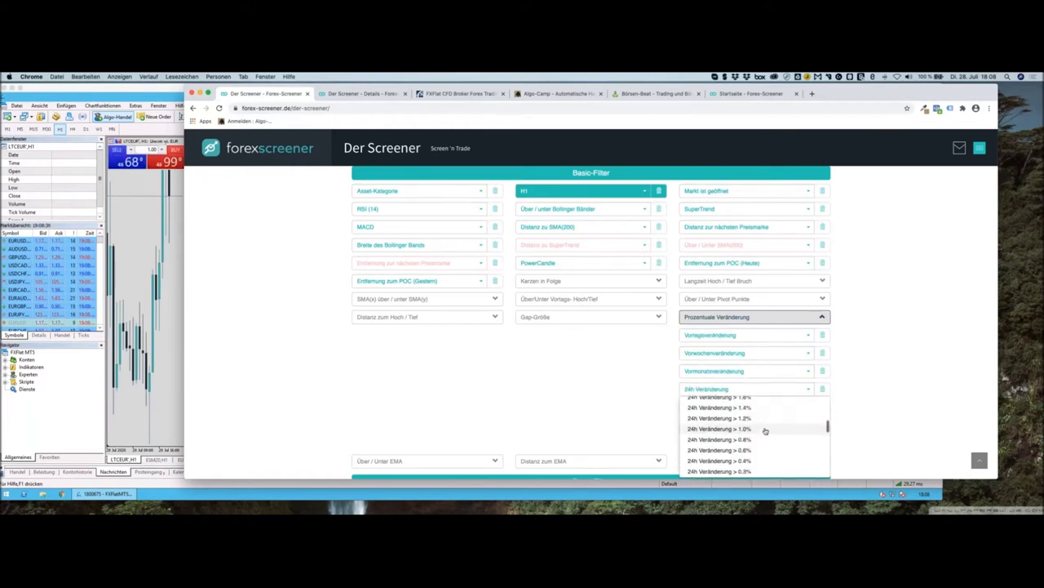
{"action": "scroll", "coordinate": [765, 430], "scroll_direction": "down", "scroll_amount": 10}
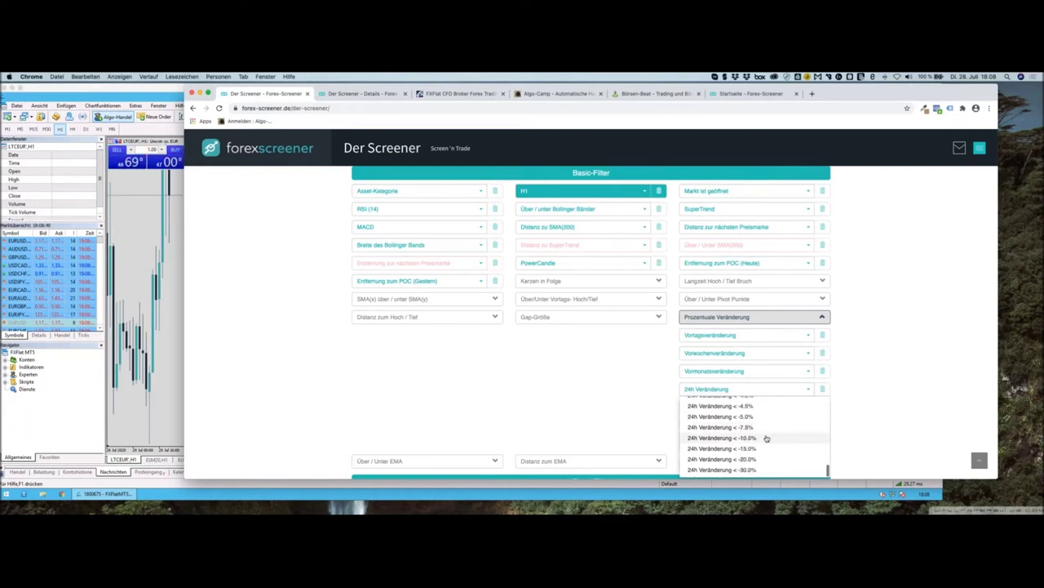
{"action": "left_click", "coordinate": [766, 439]}
{"action": "scroll", "coordinate": [620, 418], "scroll_direction": "down", "scroll_amount": 5}
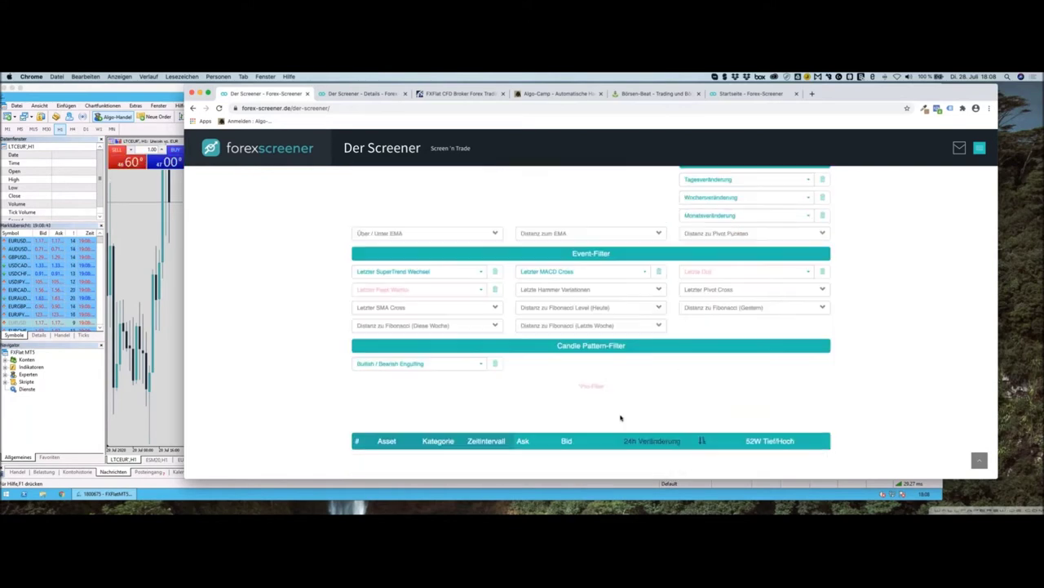
Change the 24h Veränderung filter to < -3.0% and view the matching assets
{"action": "scroll", "coordinate": [620, 416], "scroll_direction": "up", "scroll_amount": 2}
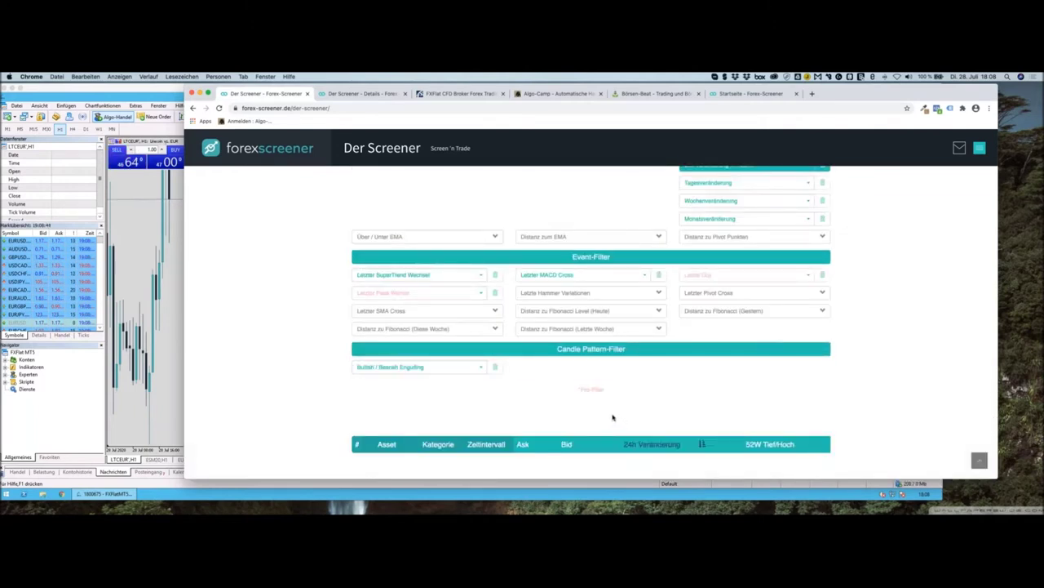
{"action": "scroll", "coordinate": [617, 419], "scroll_direction": "up", "scroll_amount": 2}
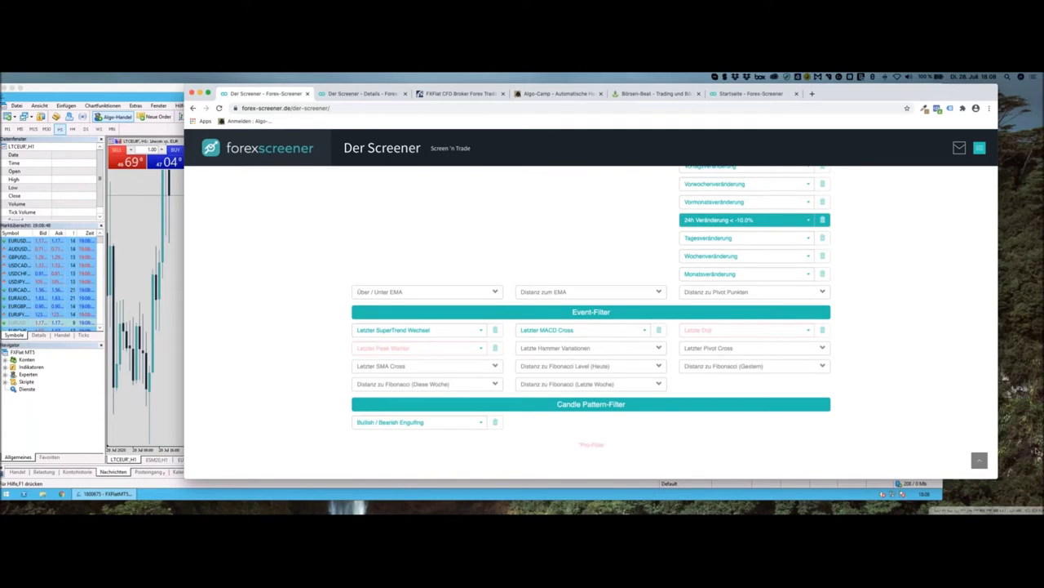
{"action": "scroll", "coordinate": [872, 335], "scroll_direction": "up", "scroll_amount": 5}
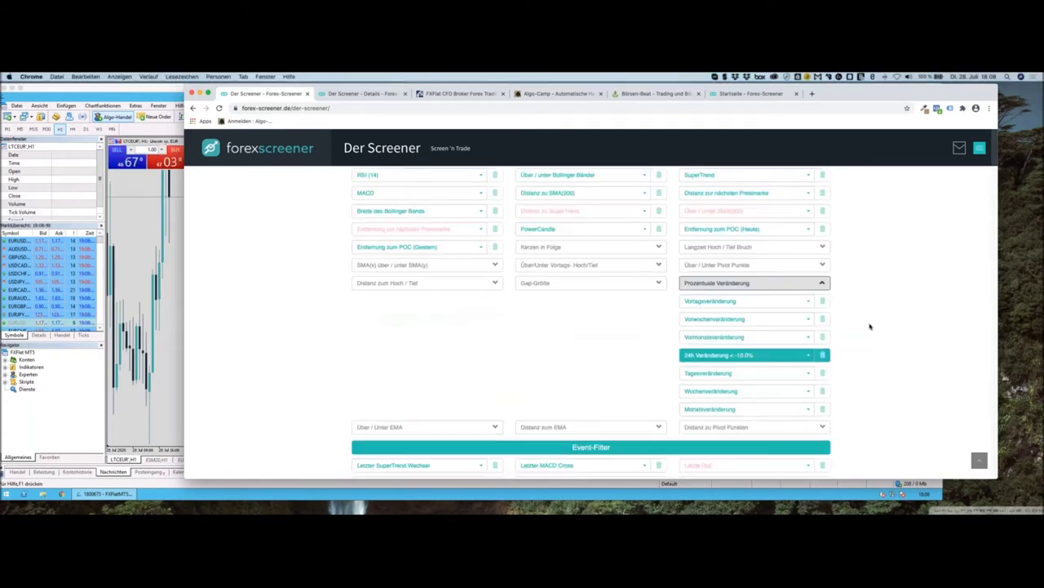
{"action": "left_click", "coordinate": [787, 357]}
{"action": "scroll", "coordinate": [782, 376], "scroll_direction": "up", "scroll_amount": 2}
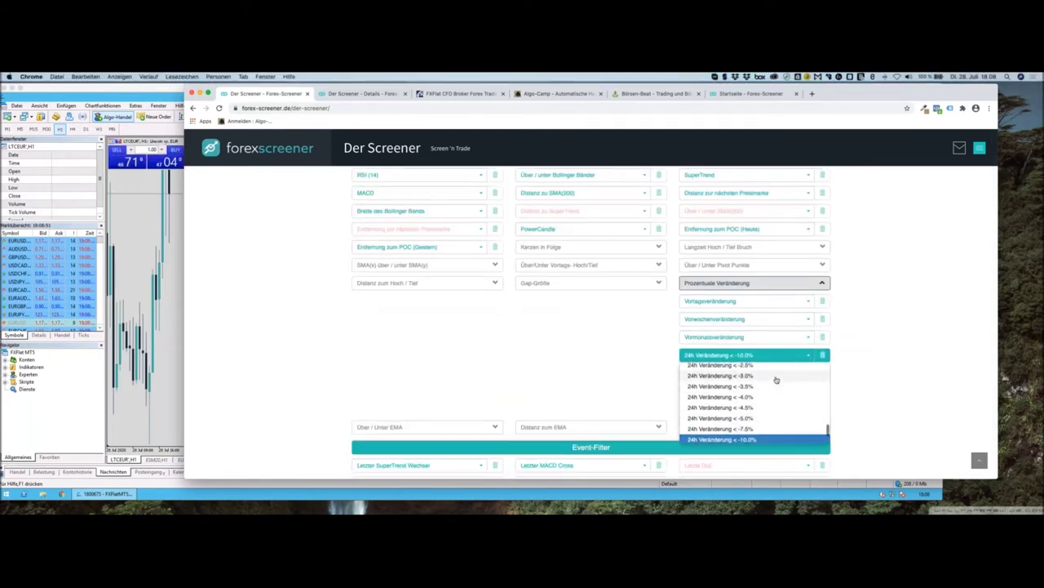
{"action": "left_click", "coordinate": [776, 377]}
{"action": "scroll", "coordinate": [573, 369], "scroll_direction": "down", "scroll_amount": 10}
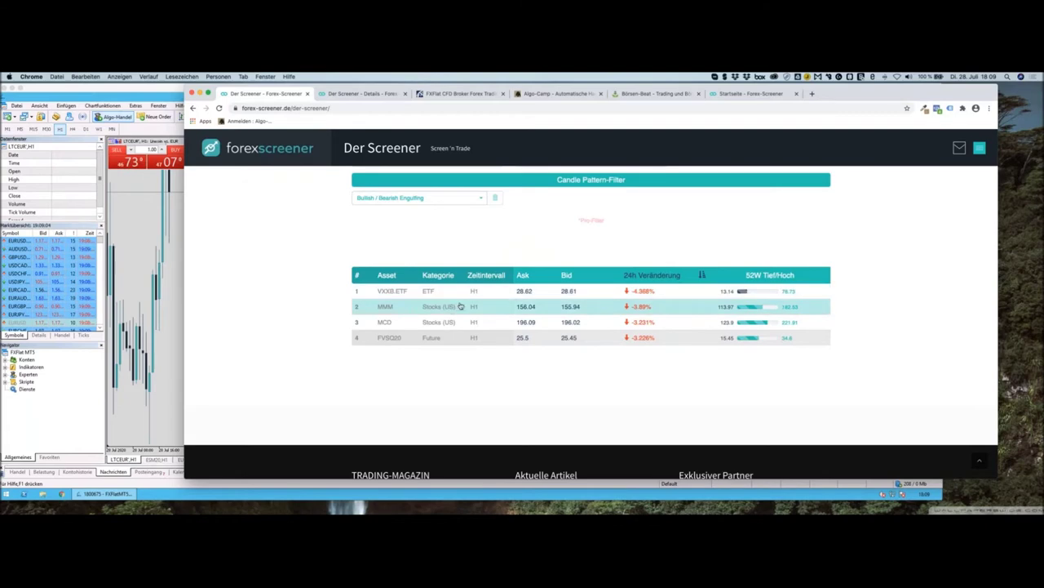
Remove the 24h Veränderung filter and collapse the Prozentuale Veränderung group
{"action": "scroll", "coordinate": [453, 302], "scroll_direction": "up", "scroll_amount": 15}
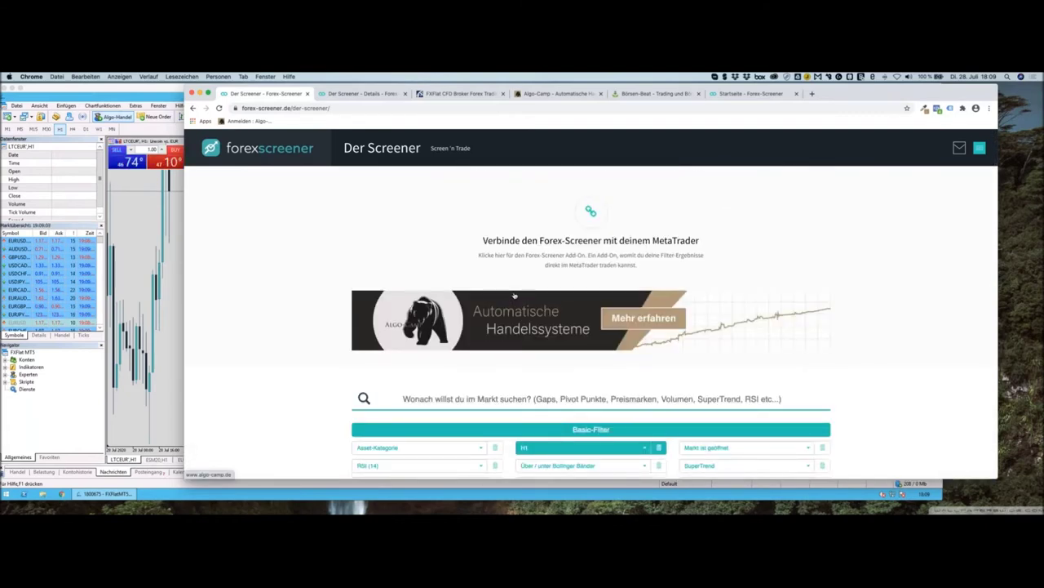
{"action": "scroll", "coordinate": [663, 346], "scroll_direction": "down", "scroll_amount": 10}
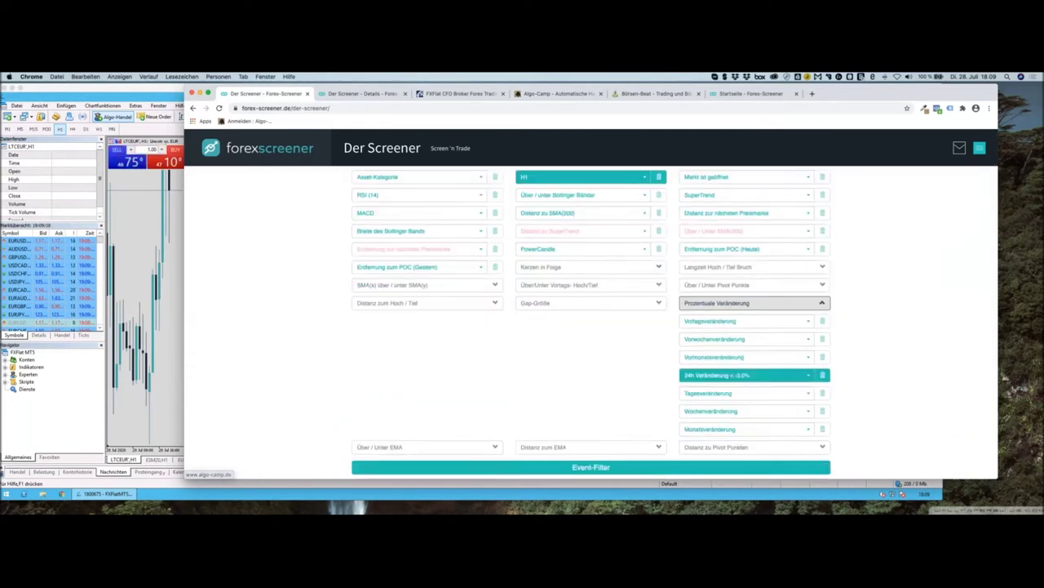
{"action": "left_click", "coordinate": [822, 292]}
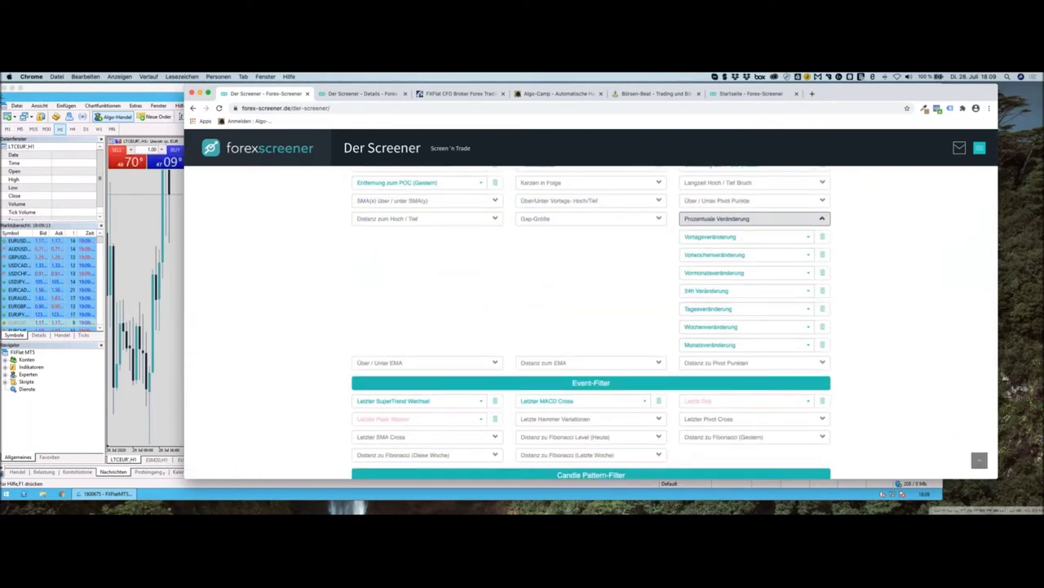
{"action": "scroll", "coordinate": [889, 331], "scroll_direction": "up", "scroll_amount": 1}
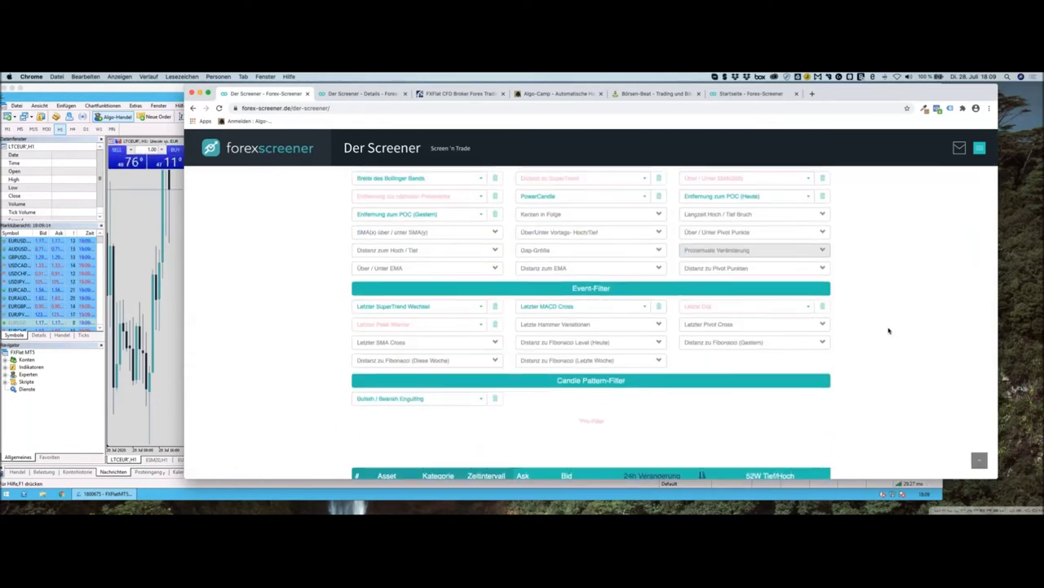
{"action": "scroll", "coordinate": [876, 355], "scroll_direction": "up", "scroll_amount": 1}
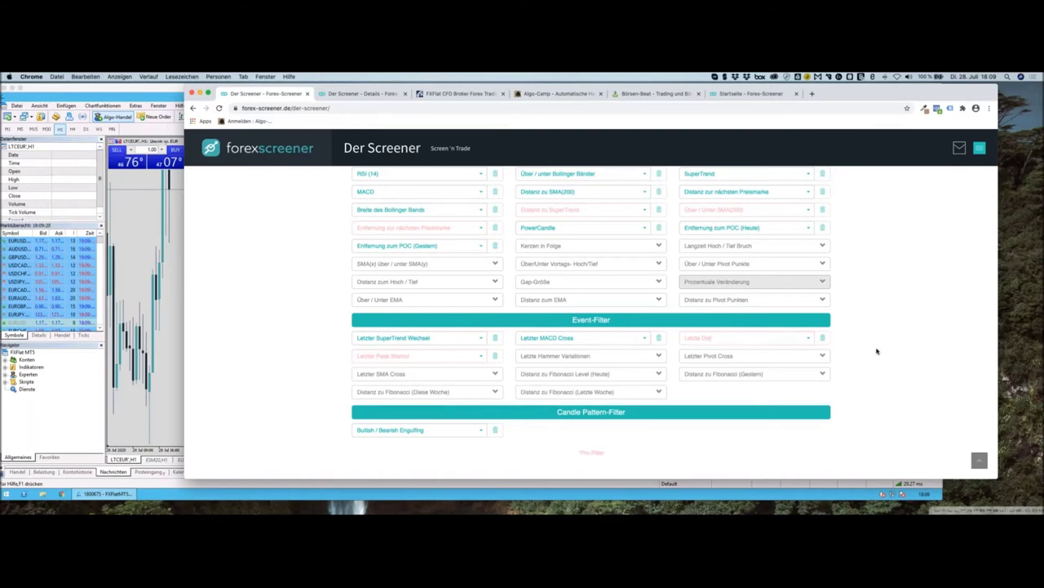
Set the Asset-Kategorie filter to Stocks (US)
{"action": "scroll", "coordinate": [890, 349], "scroll_direction": "up", "scroll_amount": 5}
{"action": "scroll", "coordinate": [857, 365], "scroll_direction": "down", "scroll_amount": 3}
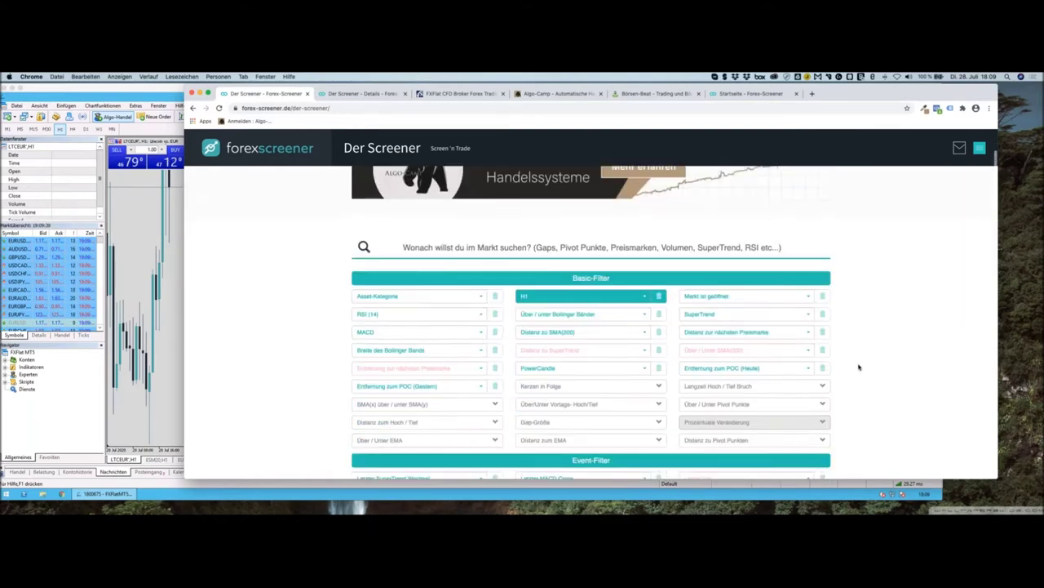
{"action": "left_click", "coordinate": [464, 244]}
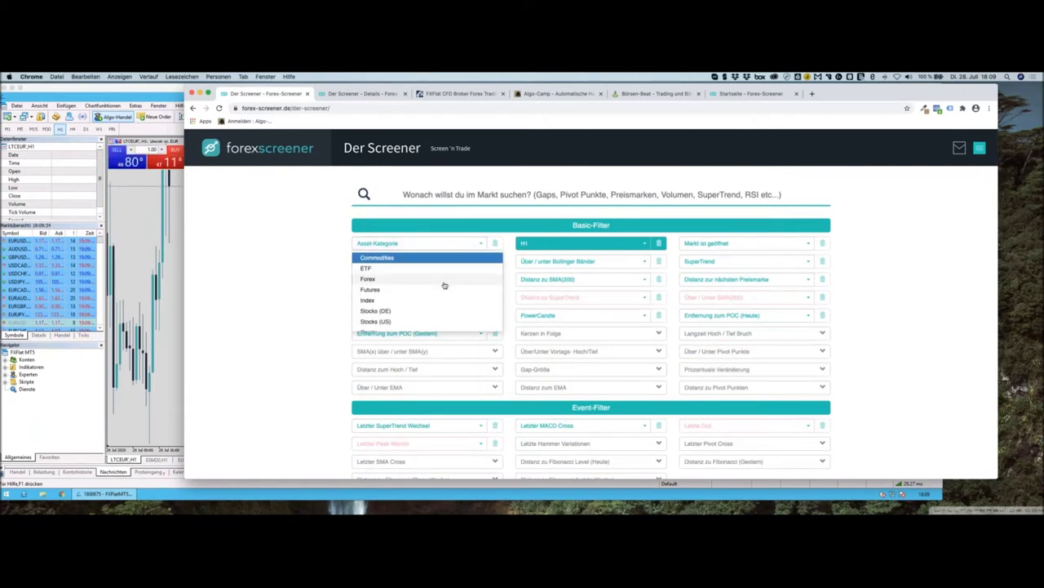
{"action": "left_click", "coordinate": [404, 321]}
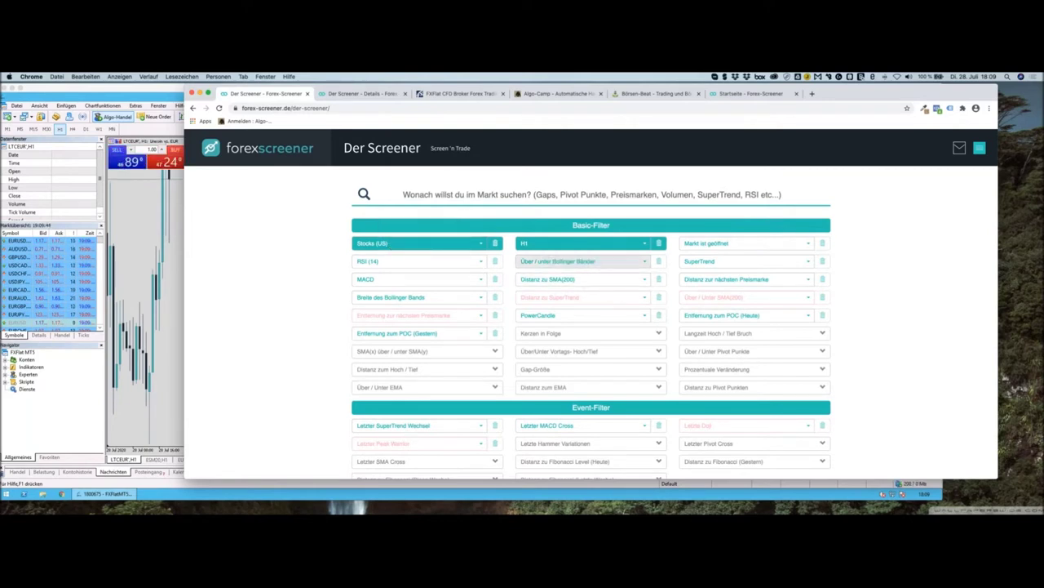
Expand the Kerzen in Folge group and set its green-candle filter to 5 Grüne Kerzen in Folge
{"action": "left_click", "coordinate": [587, 248]}
{"action": "left_click", "coordinate": [584, 250]}
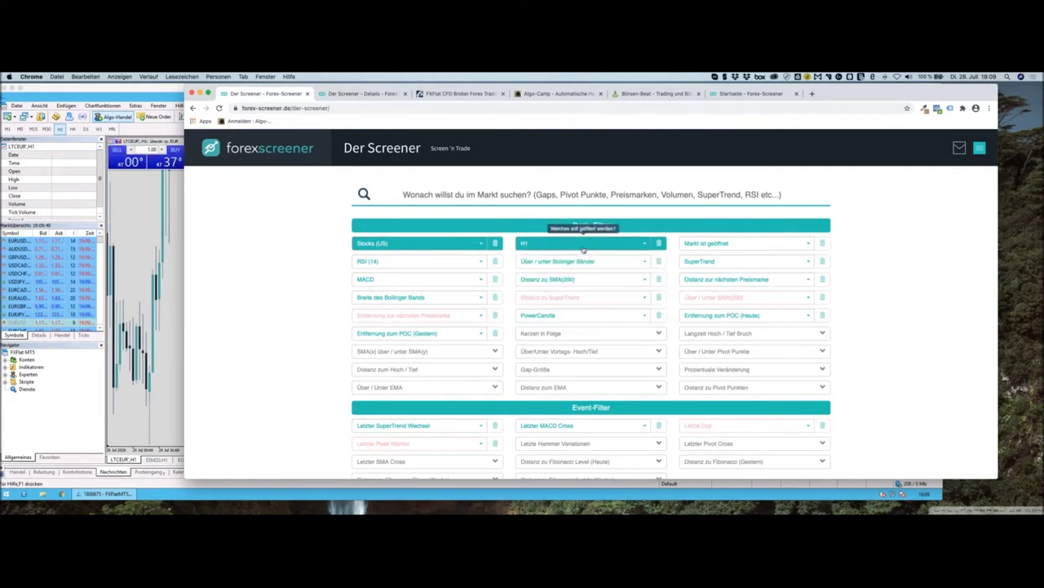
{"action": "left_click", "coordinate": [563, 331]}
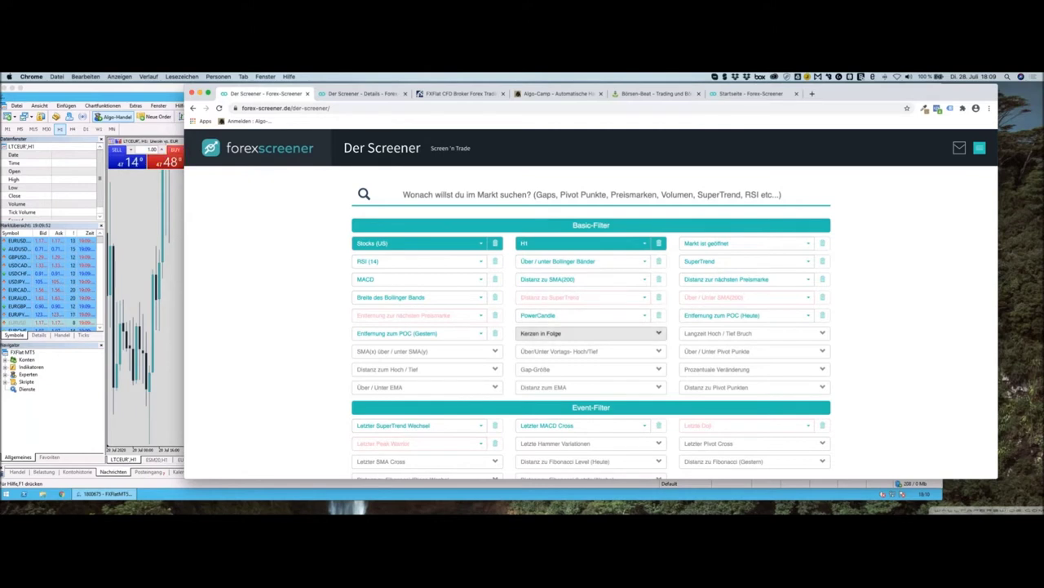
{"action": "left_click", "coordinate": [609, 335]}
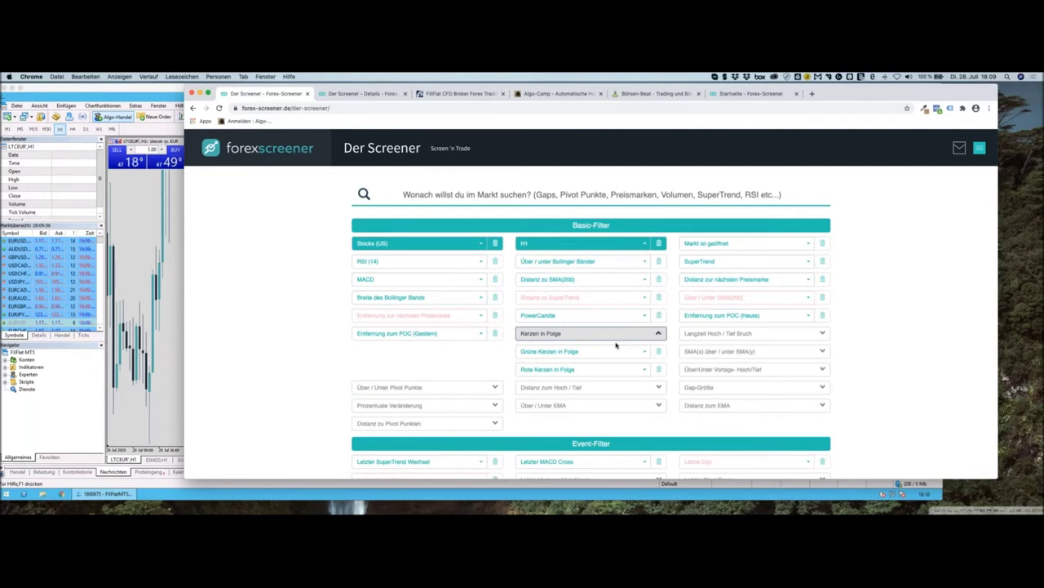
{"action": "left_click", "coordinate": [614, 351]}
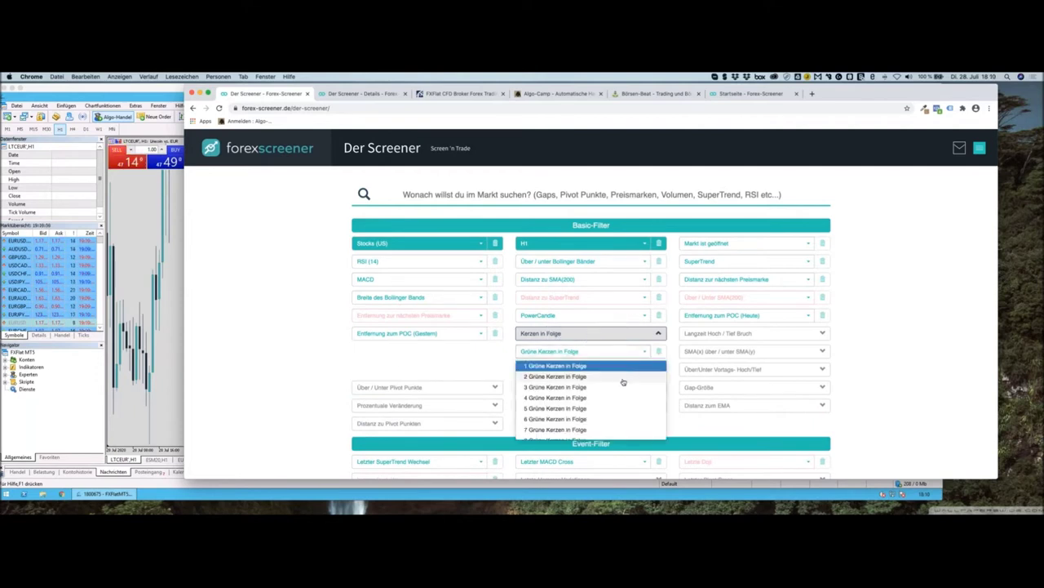
{"action": "left_click", "coordinate": [620, 408]}
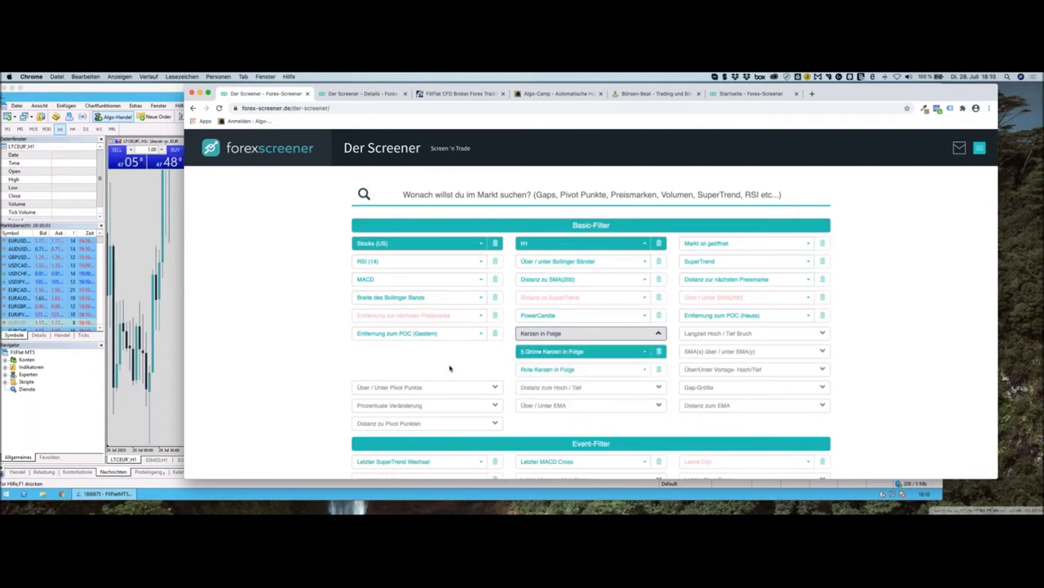
Check the results table for the green-candle filter and open the details and chart of the KHC stock
{"action": "scroll", "coordinate": [450, 371], "scroll_direction": "down", "scroll_amount": 5}
{"action": "scroll", "coordinate": [450, 371], "scroll_direction": "down", "scroll_amount": 5}
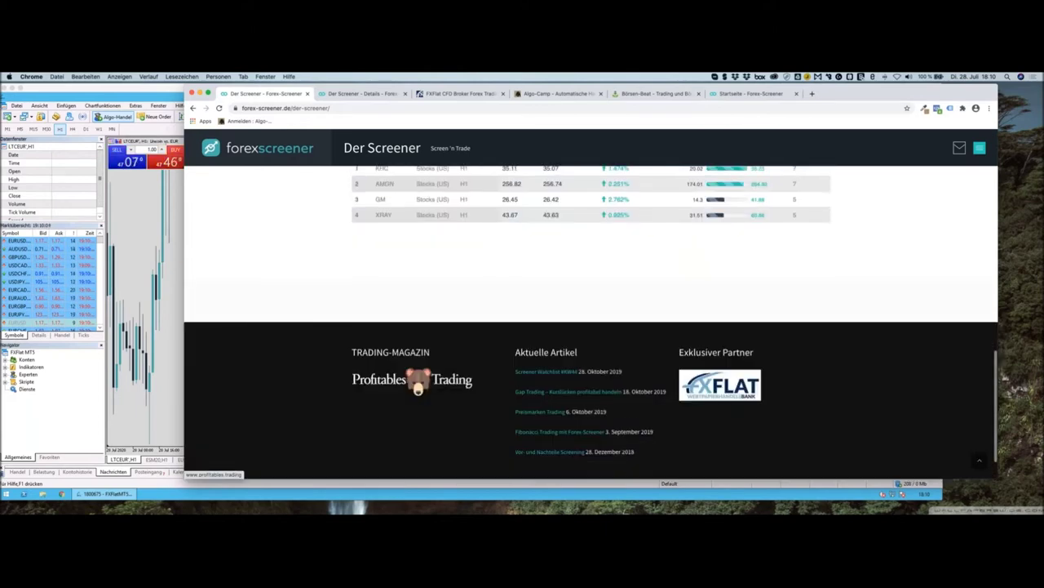
{"action": "scroll", "coordinate": [449, 371], "scroll_direction": "up", "scroll_amount": 3}
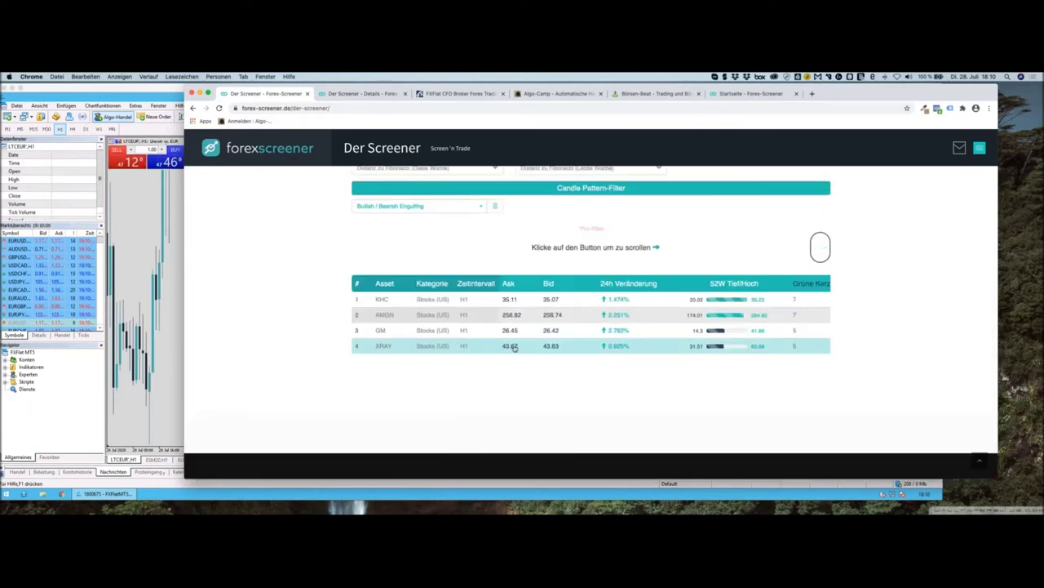
{"action": "left_click", "coordinate": [654, 298]}
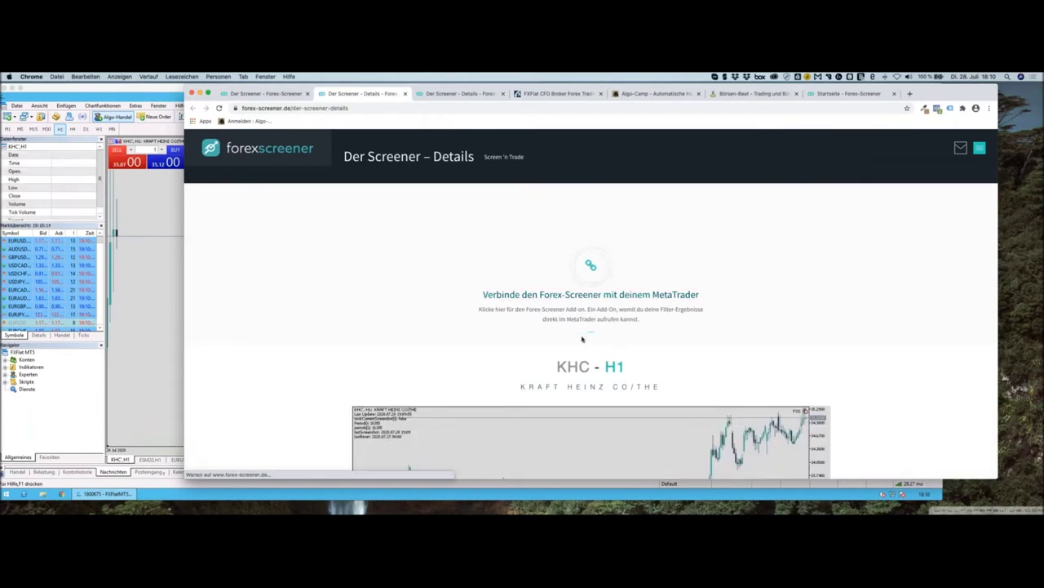
{"action": "scroll", "coordinate": [559, 302], "scroll_direction": "down", "scroll_amount": 1}
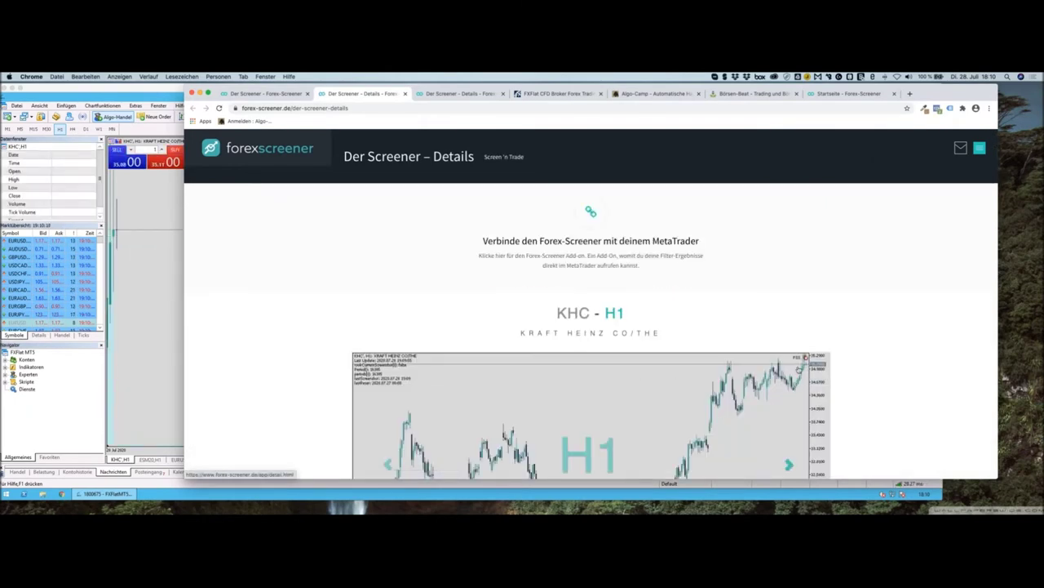
Return to the screener, filter by 5 Rote Kerzen in Folge instead of green candles and check the results table
{"action": "left_click", "coordinate": [261, 93]}
{"action": "scroll", "coordinate": [645, 251], "scroll_direction": "up", "scroll_amount": 5}
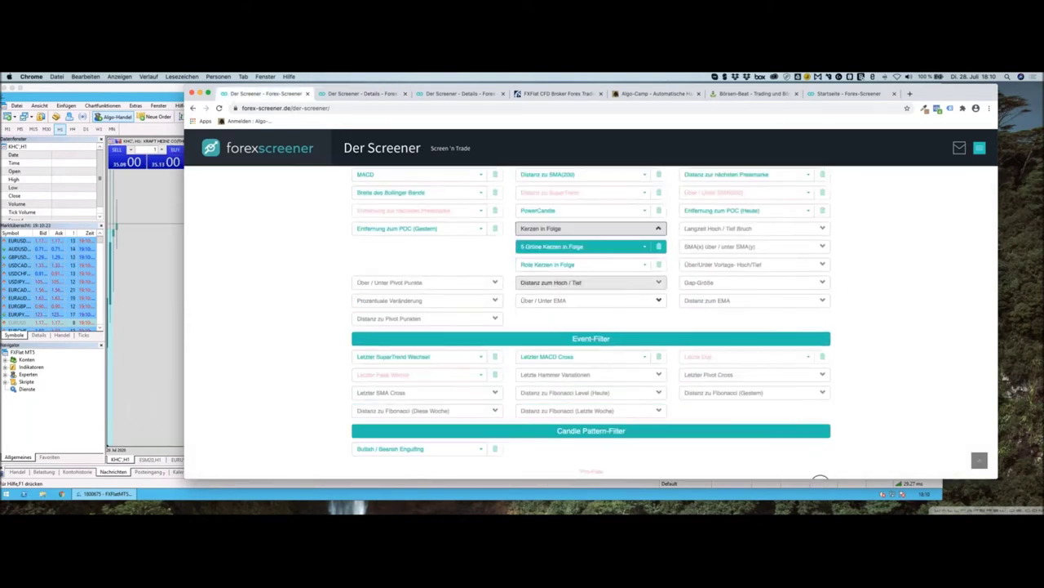
{"action": "left_click", "coordinate": [636, 265]}
{"action": "scroll", "coordinate": [608, 318], "scroll_direction": "down", "scroll_amount": 2}
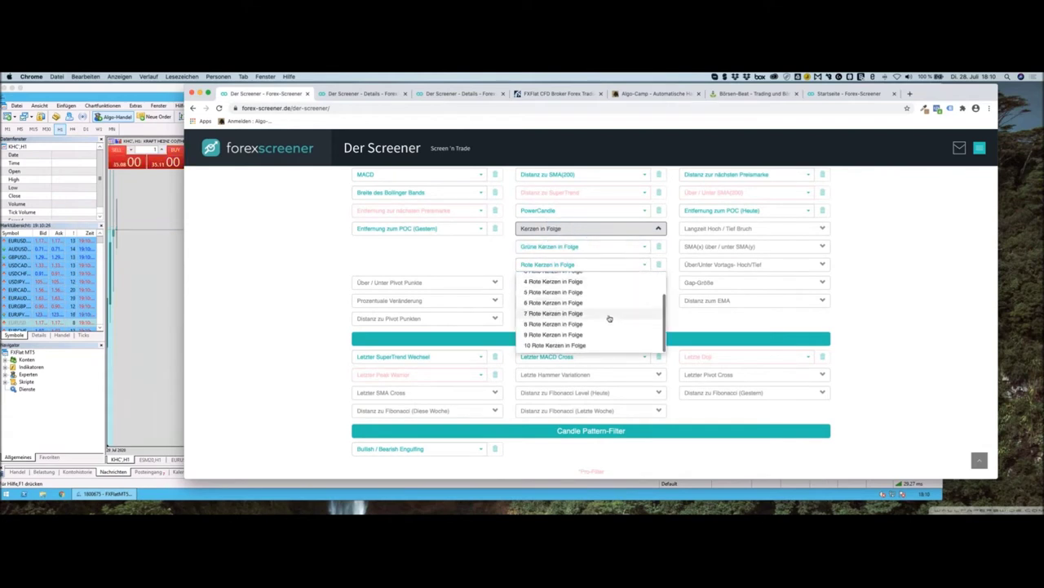
{"action": "left_click", "coordinate": [576, 296]}
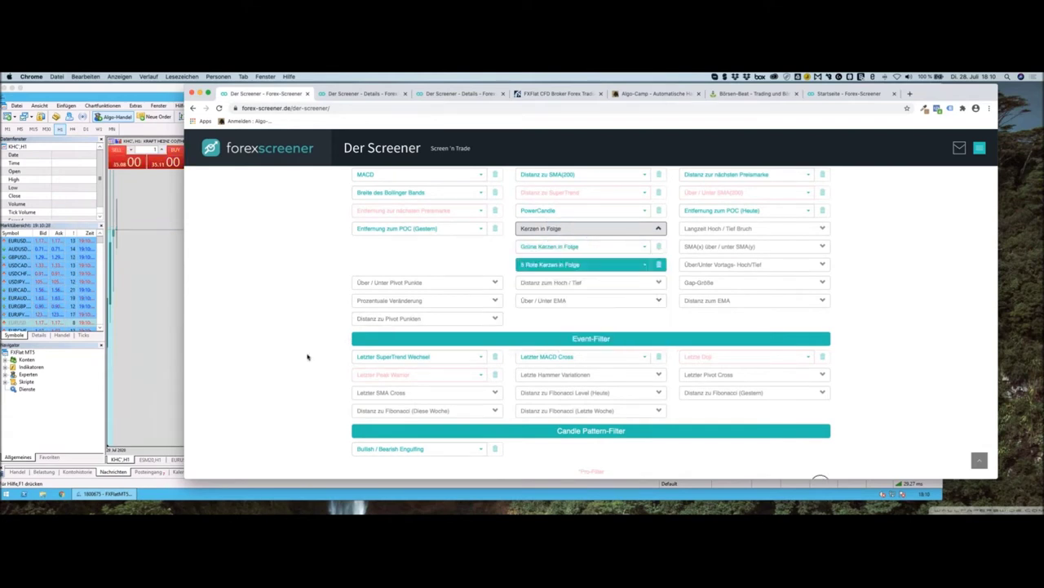
{"action": "scroll", "coordinate": [279, 374], "scroll_direction": "down", "scroll_amount": 3}
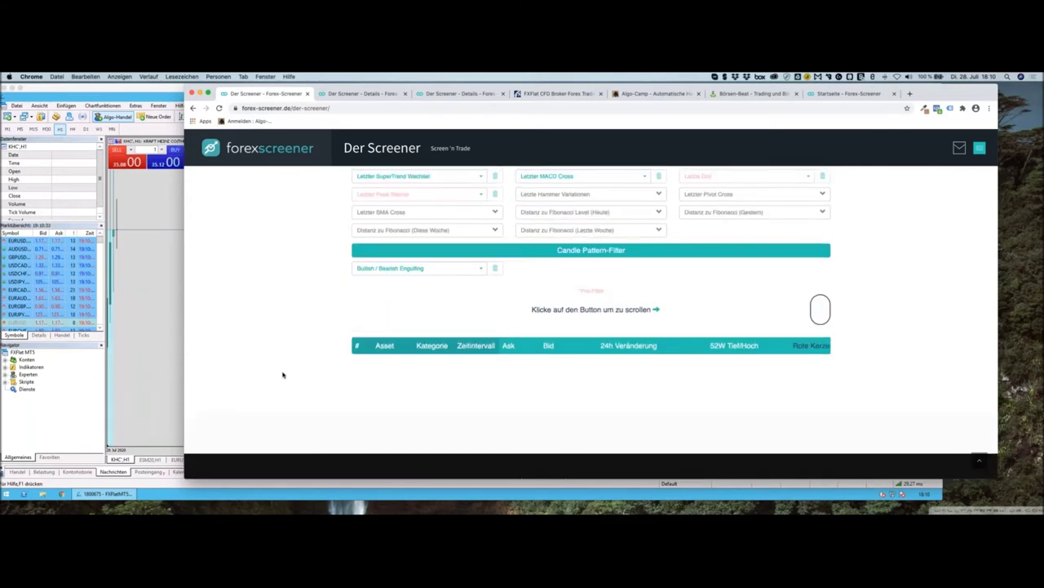
{"action": "scroll", "coordinate": [279, 376], "scroll_direction": "up", "scroll_amount": 3}
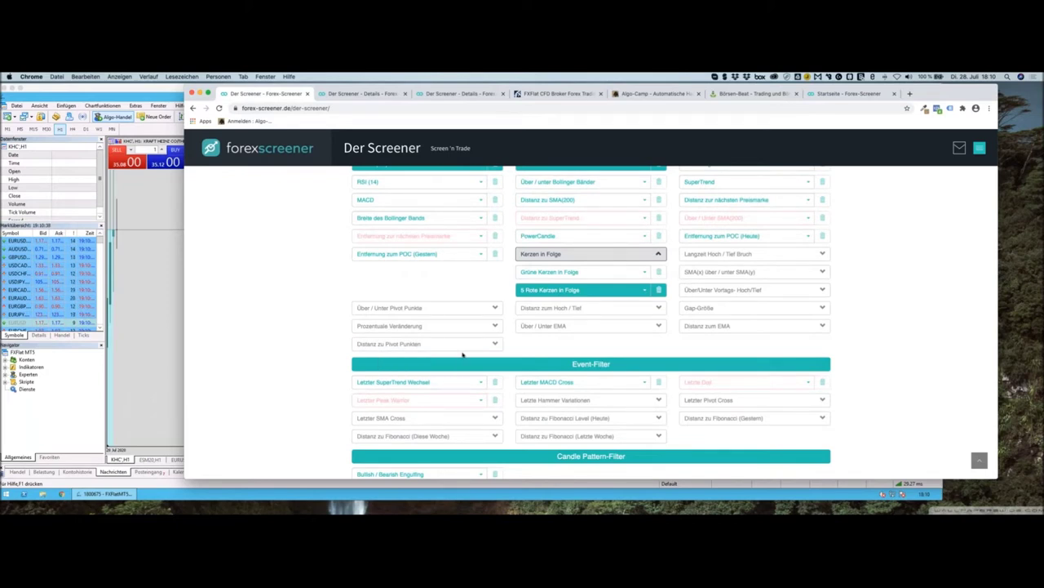
Remove the red-candle filter and clear the Asset-Kategorie and Zeitintervall filters
{"action": "left_click", "coordinate": [658, 291]}
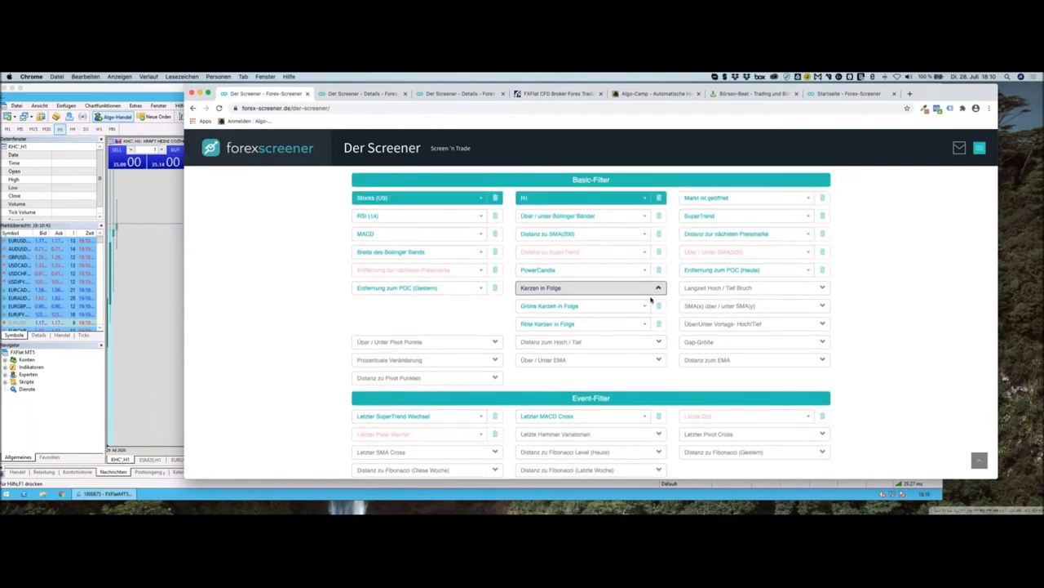
{"action": "scroll", "coordinate": [651, 301], "scroll_direction": "up", "scroll_amount": 2}
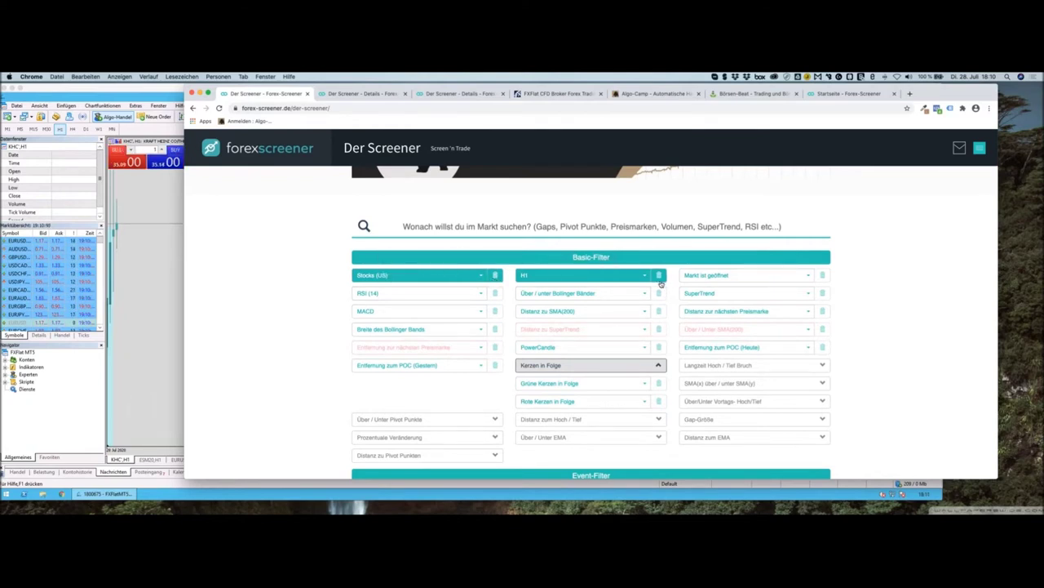
{"action": "scroll", "coordinate": [630, 368], "scroll_direction": "down", "scroll_amount": 1}
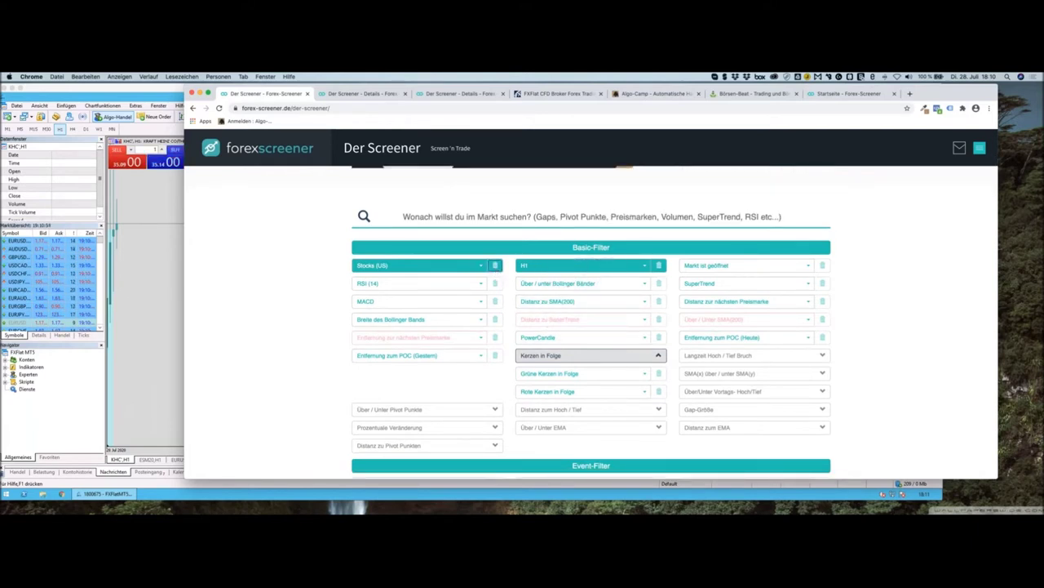
{"action": "left_click", "coordinate": [496, 268]}
{"action": "left_click", "coordinate": [660, 267]}
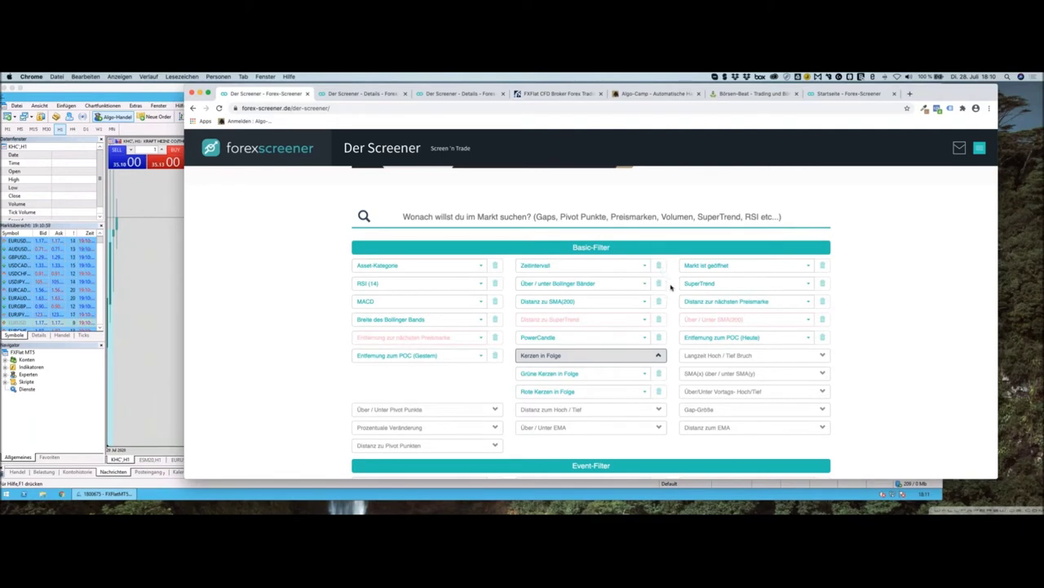
Look over the available filters in the Basic-Filter, Event-Filter and Candle Pattern-Filter sections
{"action": "scroll", "coordinate": [681, 313], "scroll_direction": "down", "scroll_amount": 2}
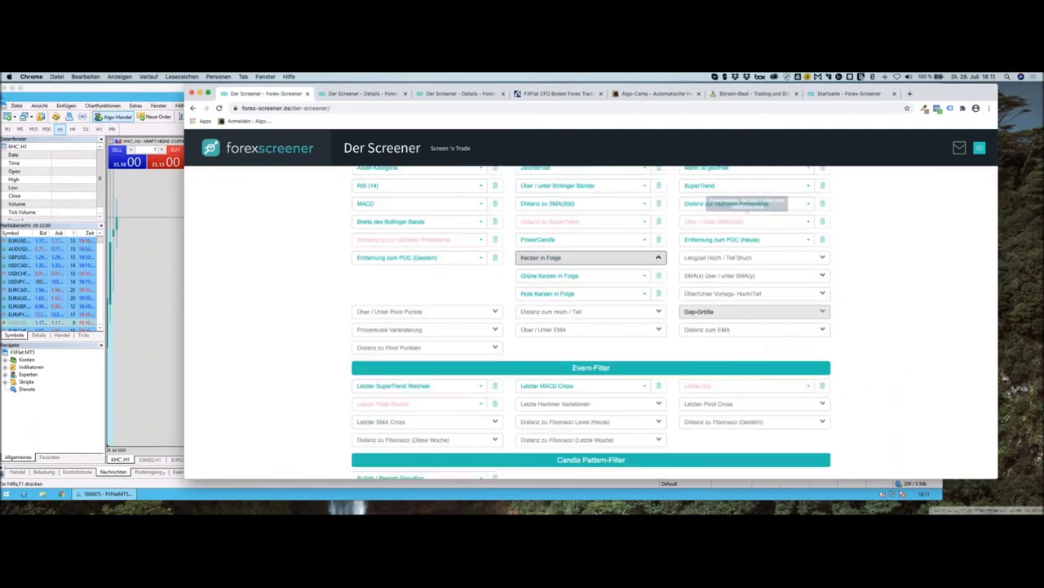
{"action": "scroll", "coordinate": [669, 349], "scroll_direction": "down", "scroll_amount": 1}
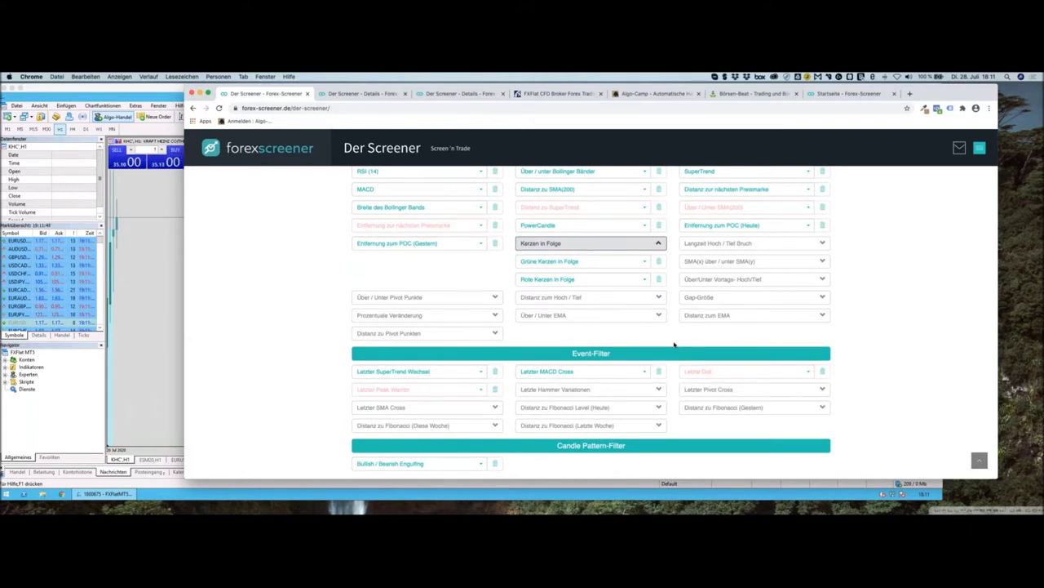
{"action": "scroll", "coordinate": [732, 345], "scroll_direction": "up", "scroll_amount": 5}
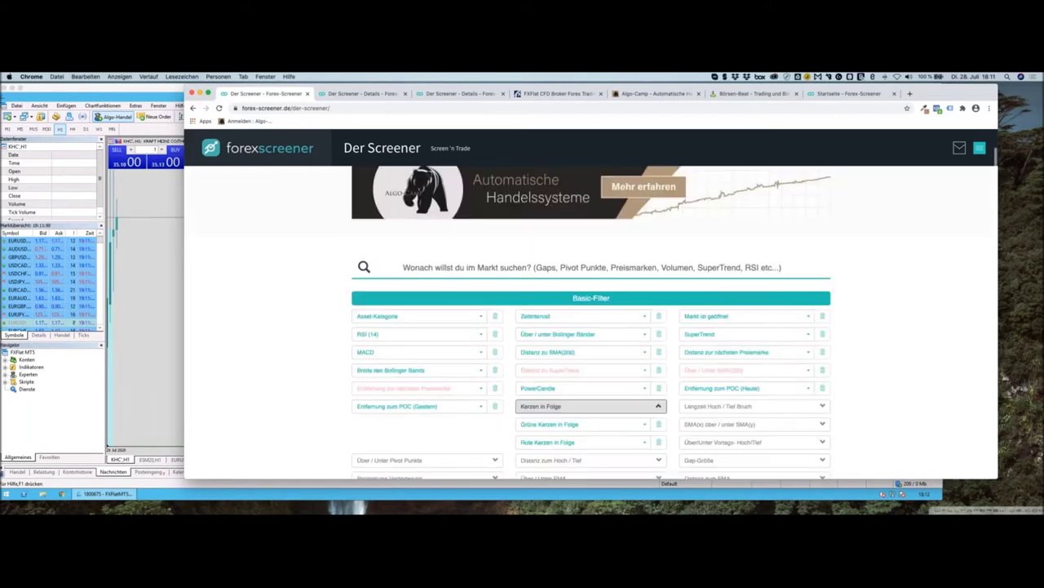
{"action": "scroll", "coordinate": [738, 357], "scroll_direction": "down", "scroll_amount": 2}
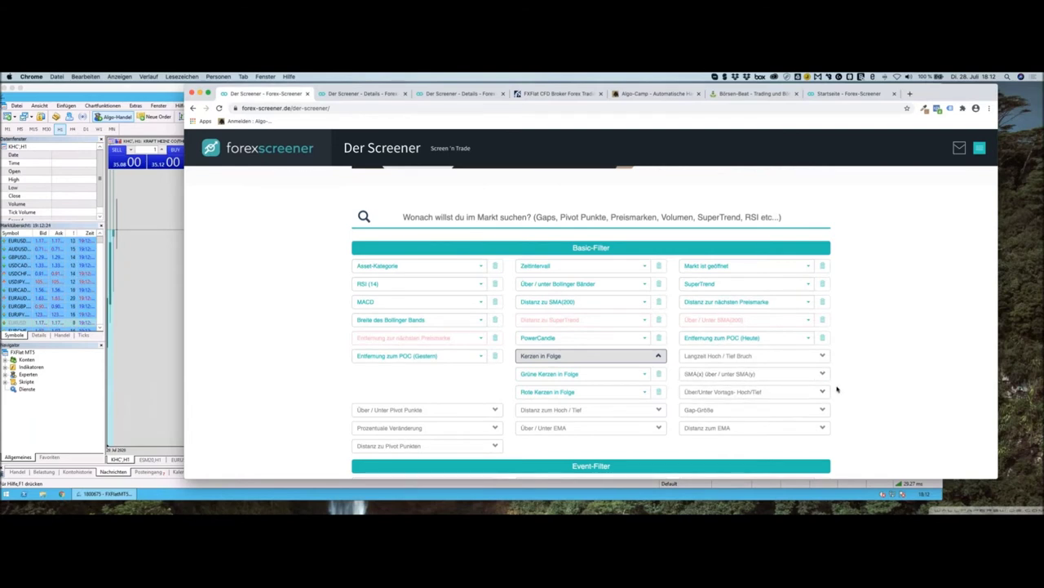
{"action": "scroll", "coordinate": [838, 396], "scroll_direction": "down", "scroll_amount": 4}
{"action": "scroll", "coordinate": [837, 398], "scroll_direction": "up", "scroll_amount": 4}
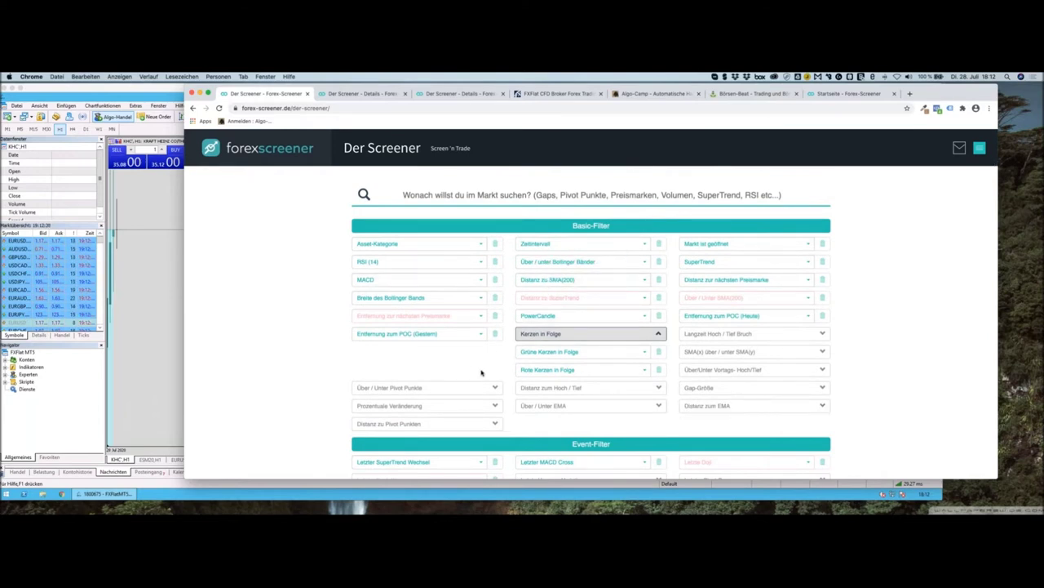
{"action": "scroll", "coordinate": [483, 376], "scroll_direction": "down", "scroll_amount": 1}
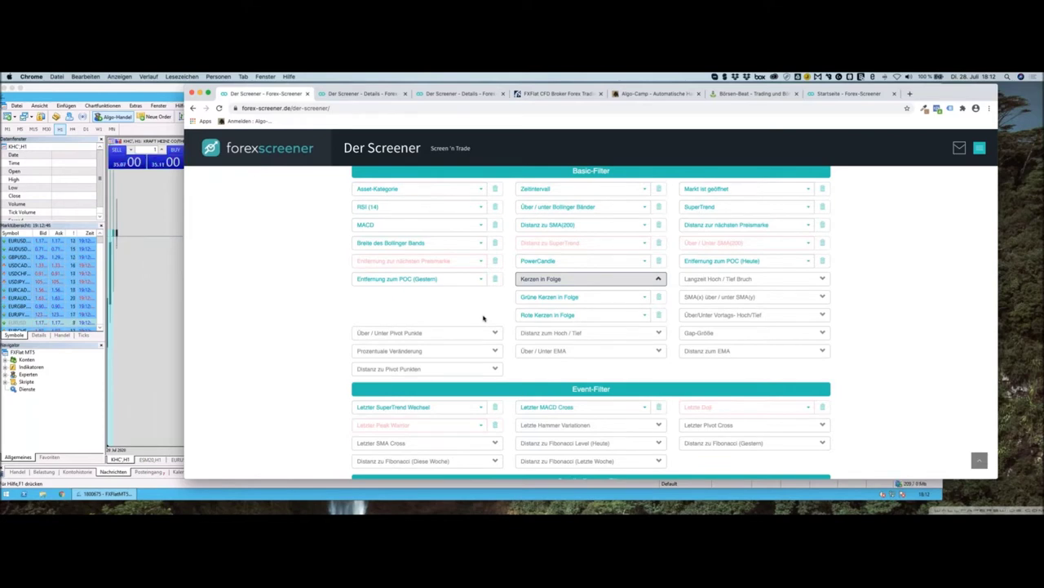
{"action": "scroll", "coordinate": [483, 319], "scroll_direction": "up", "scroll_amount": 2}
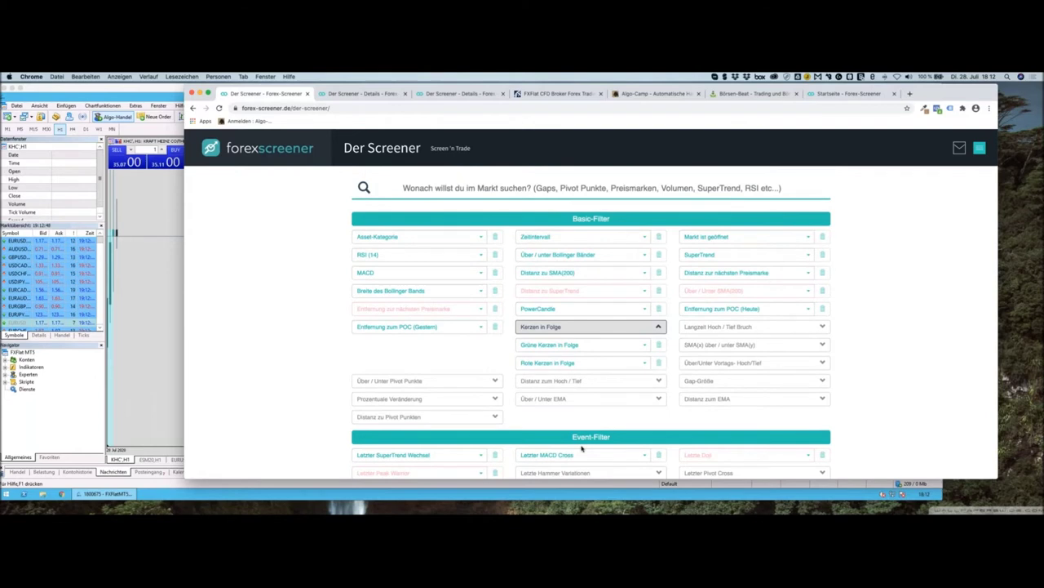
{"action": "scroll", "coordinate": [632, 447], "scroll_direction": "down", "scroll_amount": 4}
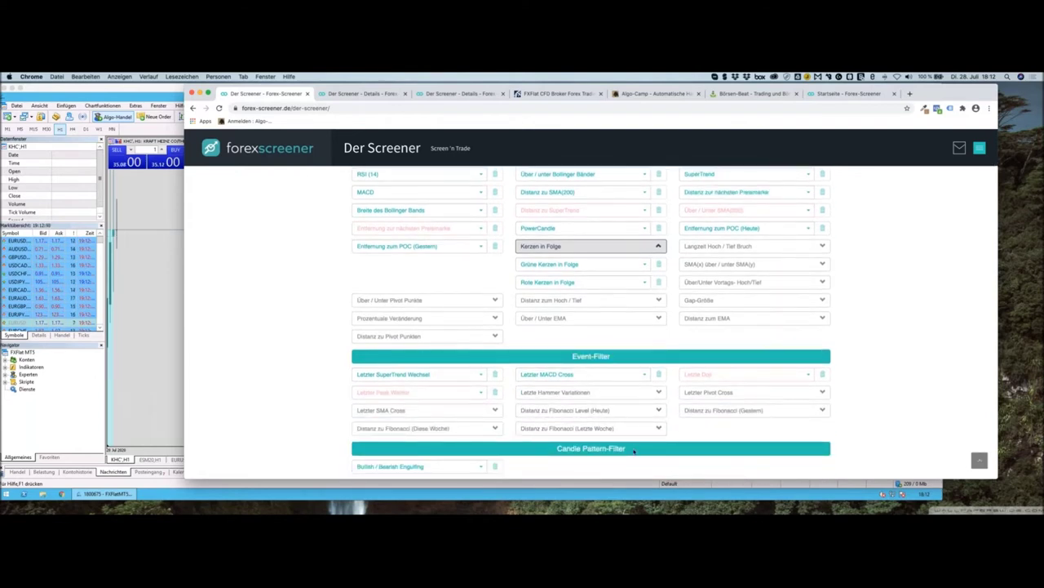
{"action": "scroll", "coordinate": [635, 455], "scroll_direction": "up", "scroll_amount": 10}
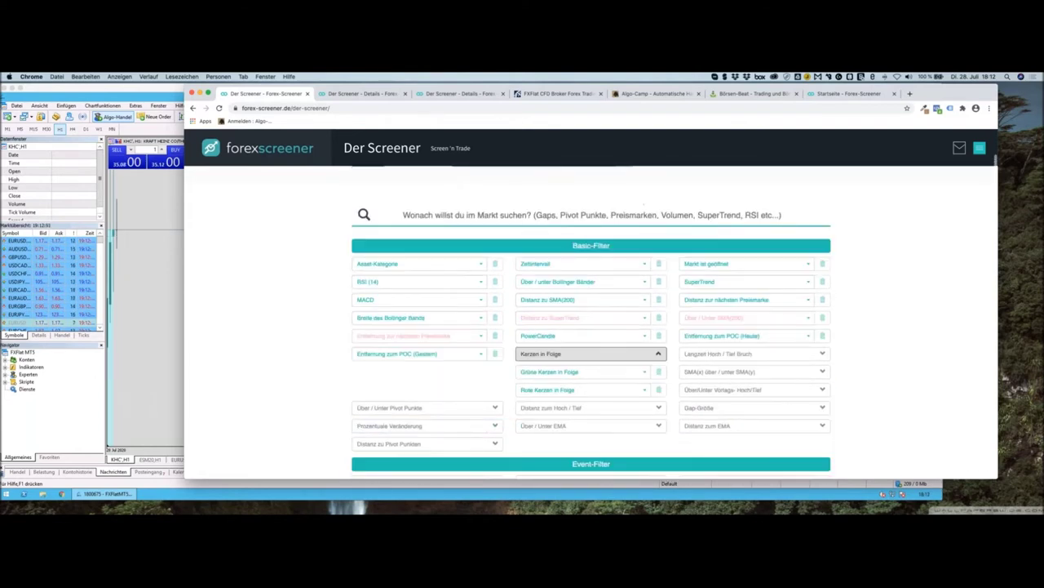
Collapse the Kerzen in Folge group and review the condensed filter list down to the Candle Pattern-Filter section
{"action": "left_click", "coordinate": [658, 459]}
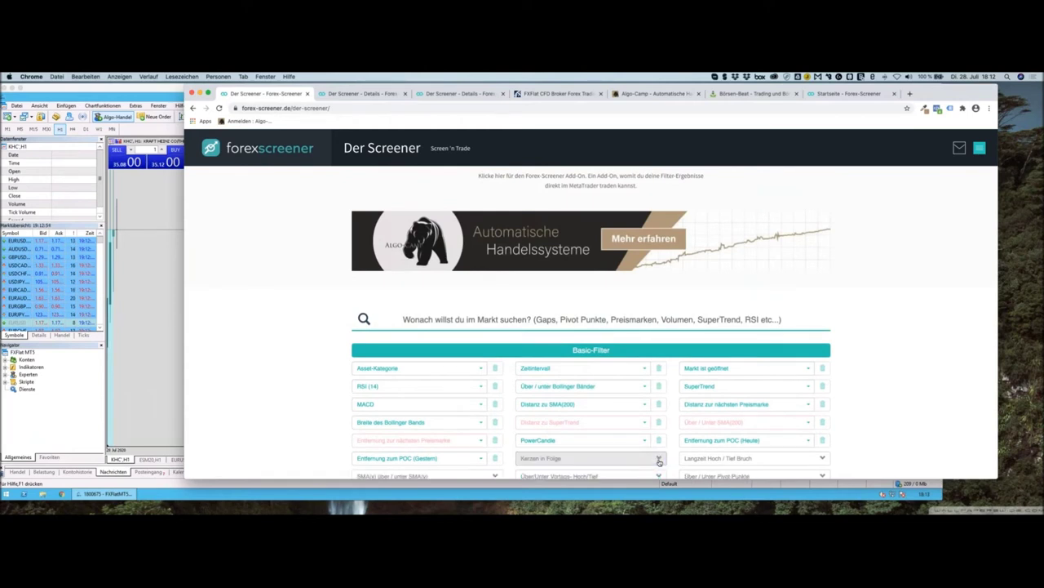
{"action": "scroll", "coordinate": [645, 459], "scroll_direction": "down", "scroll_amount": 2}
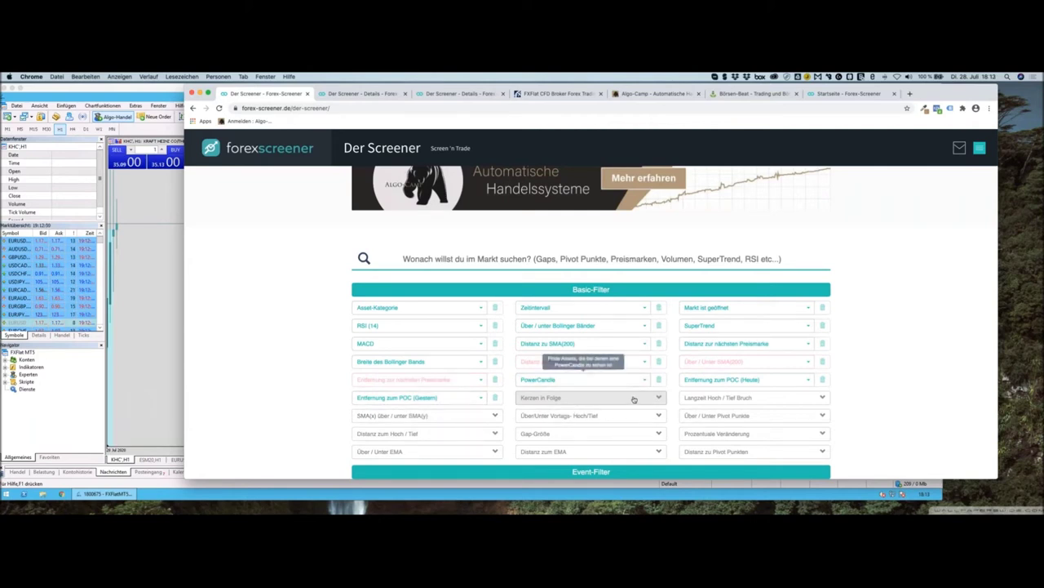
{"action": "scroll", "coordinate": [634, 399], "scroll_direction": "down", "scroll_amount": 1}
{"action": "left_click", "coordinate": [659, 357]}
{"action": "left_click", "coordinate": [659, 357]}
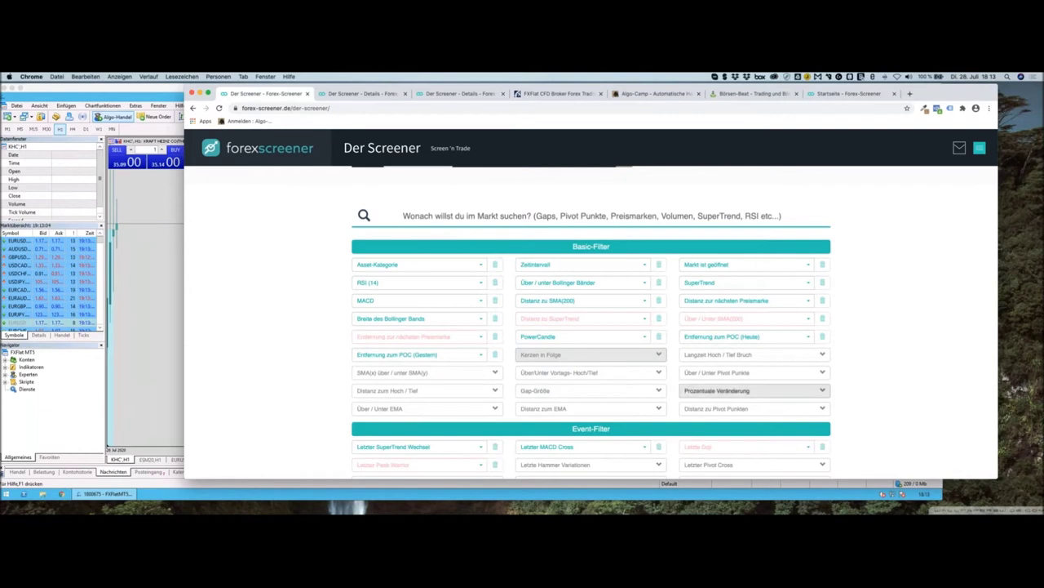
{"action": "scroll", "coordinate": [676, 401], "scroll_direction": "down", "scroll_amount": 1}
{"action": "scroll", "coordinate": [673, 420], "scroll_direction": "down", "scroll_amount": 1}
{"action": "scroll", "coordinate": [673, 421], "scroll_direction": "down", "scroll_amount": 1}
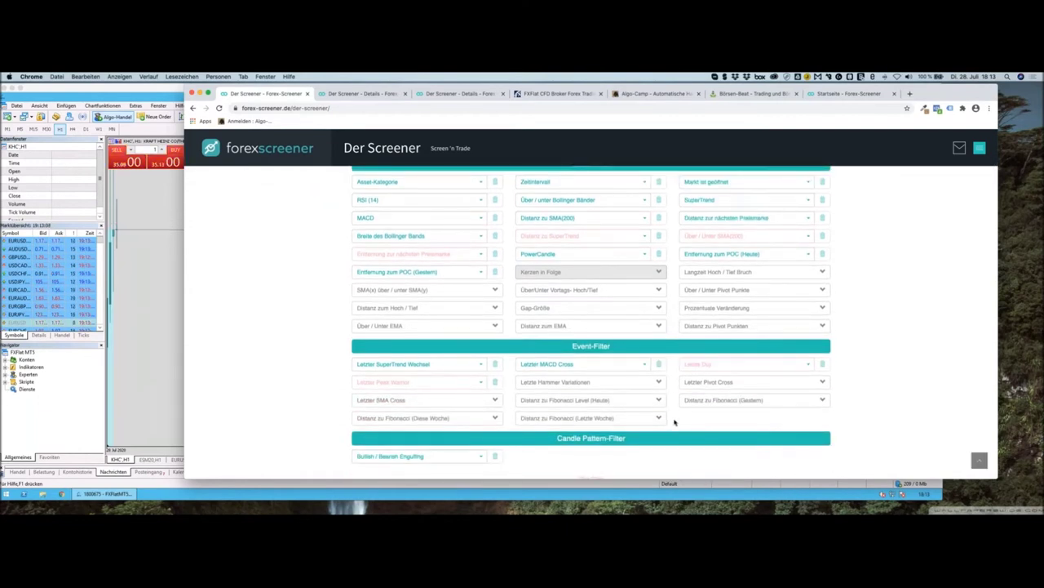
{"action": "scroll", "coordinate": [669, 420], "scroll_direction": "up", "scroll_amount": 5}
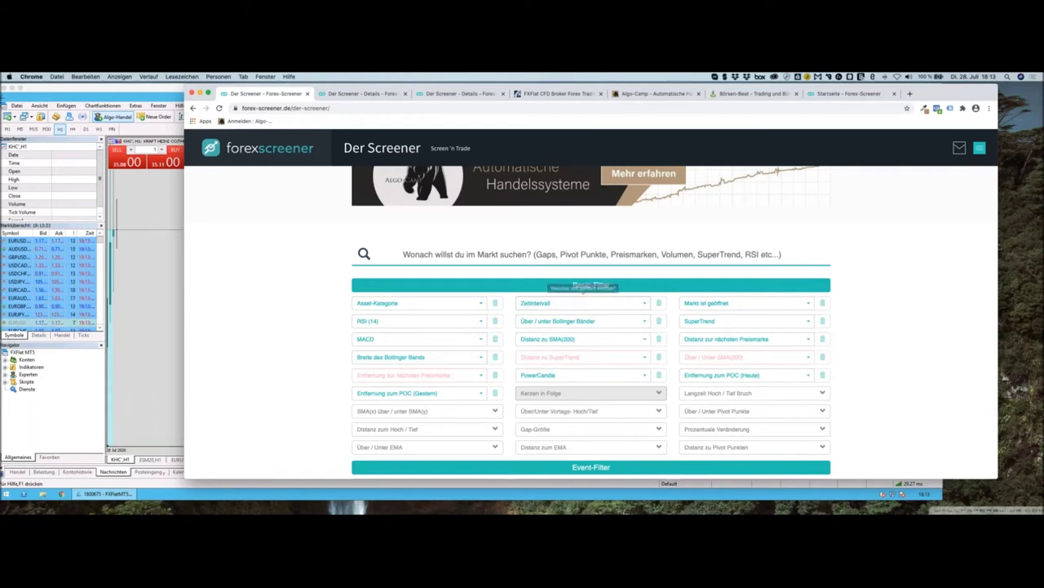
Expand the Kerzen in Folge group, set its green-candle filter to 3 Grüne Kerzen in Folge and clear it again
{"action": "left_click", "coordinate": [660, 395]}
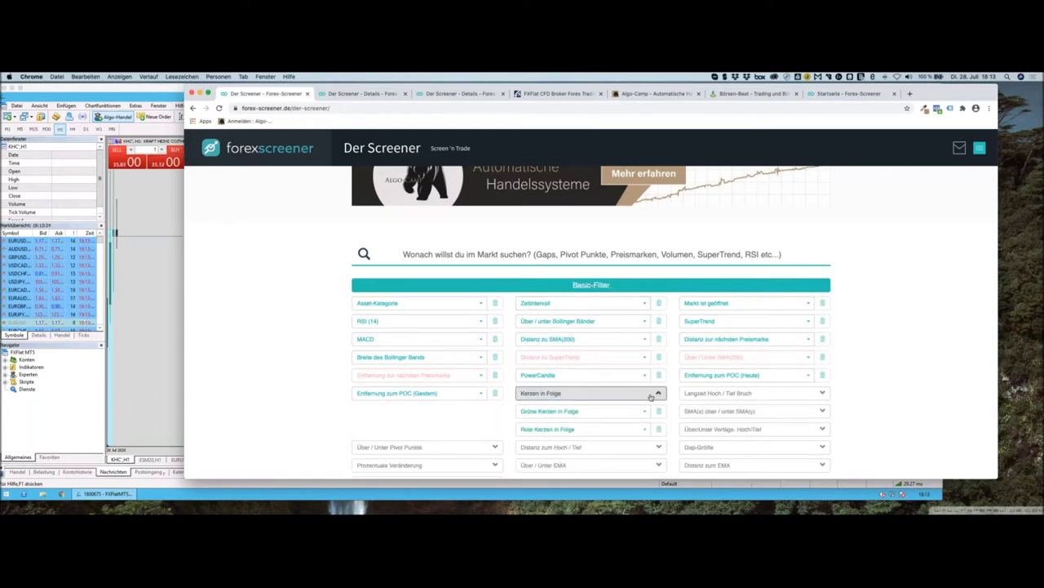
{"action": "left_click", "coordinate": [636, 414]}
{"action": "left_click", "coordinate": [574, 447]}
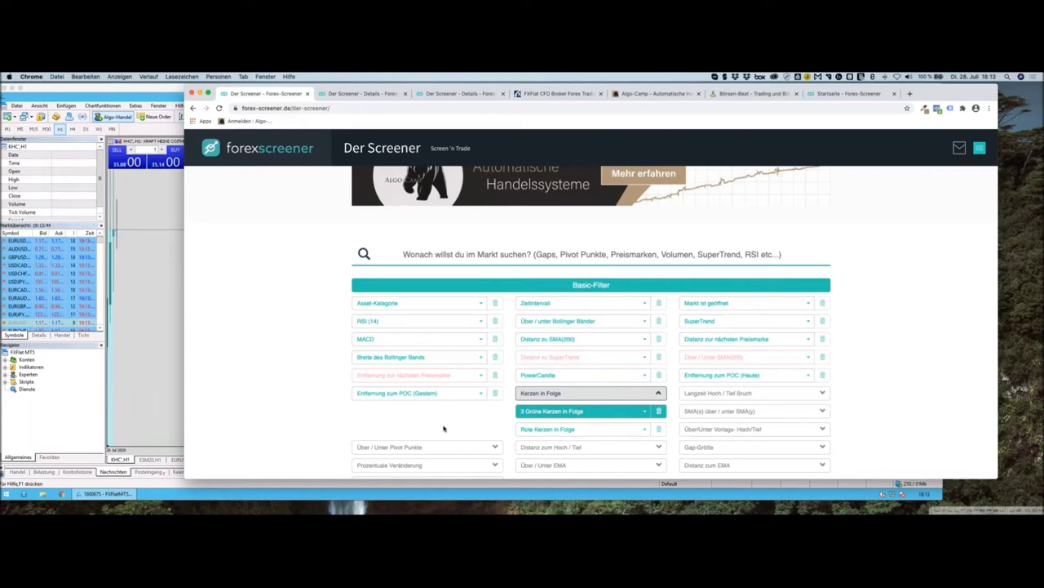
{"action": "left_click", "coordinate": [658, 411]}
Set the stock gap filter in the Gap-Größe group to Aktien-Gap > 3.0% and collapse the group
{"action": "left_click", "coordinate": [776, 447]}
{"action": "scroll", "coordinate": [774, 453], "scroll_direction": "down", "scroll_amount": 2}
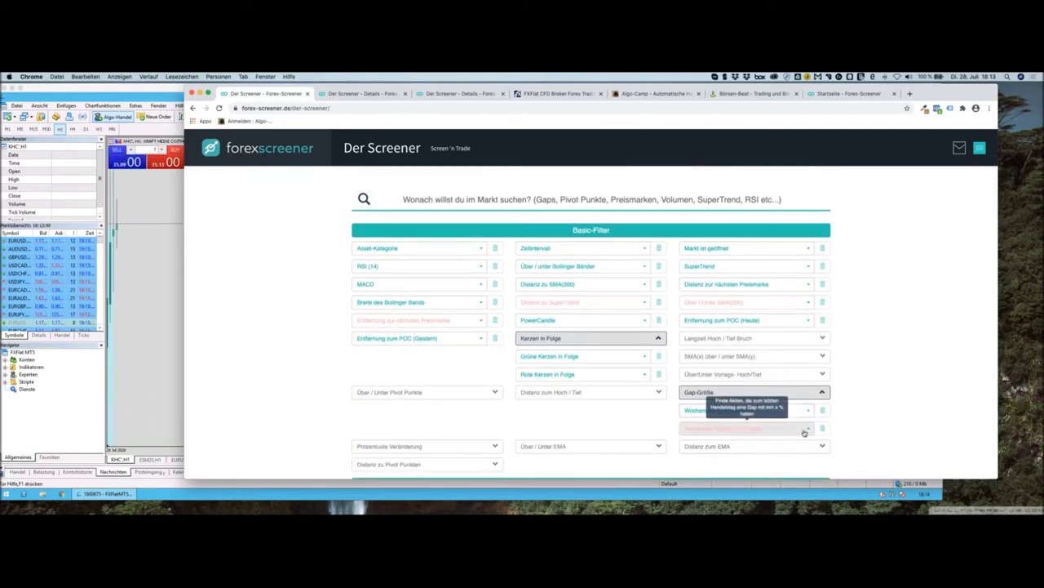
{"action": "left_click", "coordinate": [805, 429]}
{"action": "scroll", "coordinate": [780, 453], "scroll_direction": "down", "scroll_amount": 3}
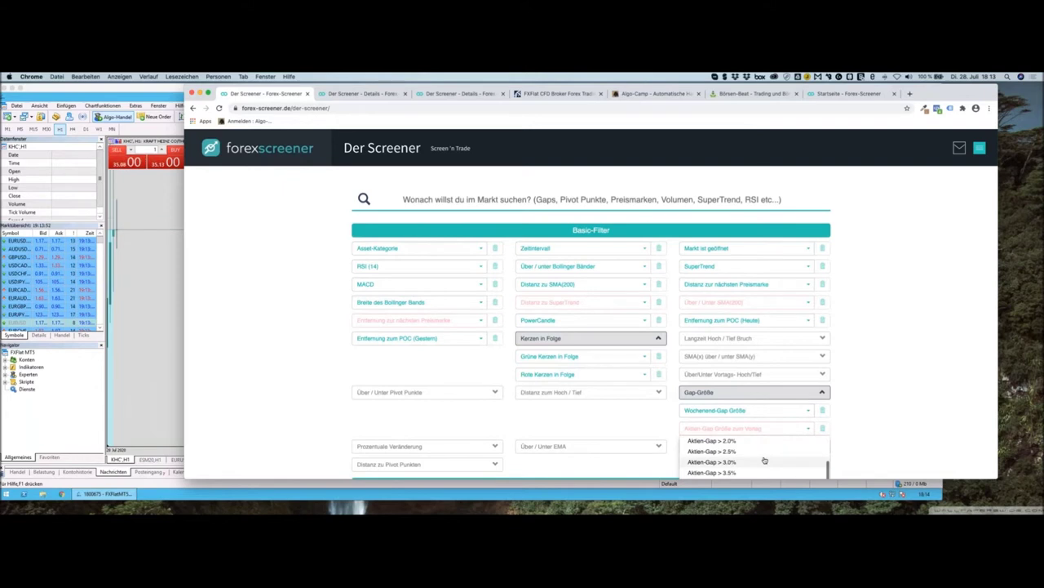
{"action": "left_click", "coordinate": [762, 459]}
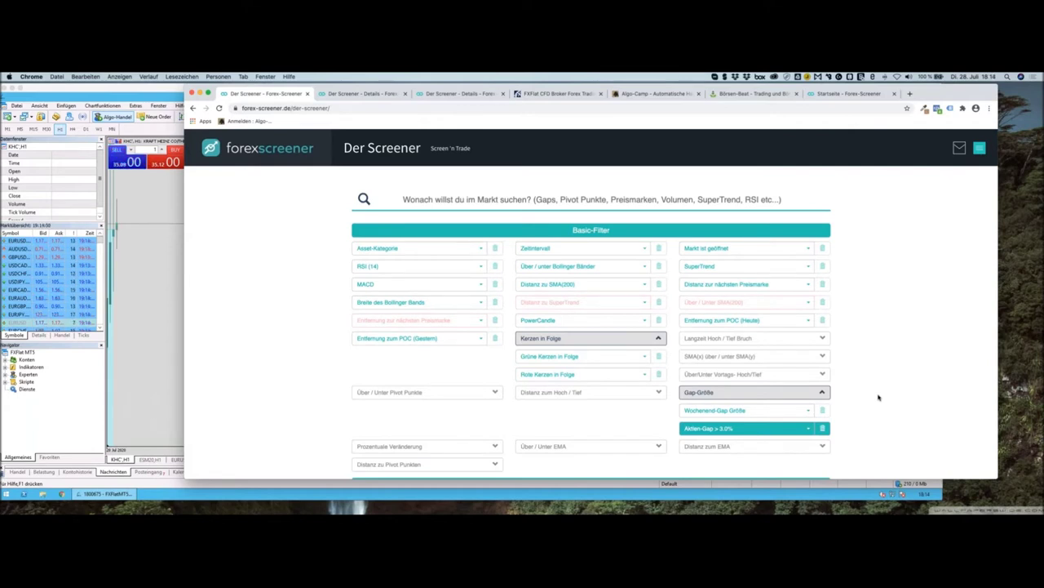
{"action": "left_click", "coordinate": [821, 392]}
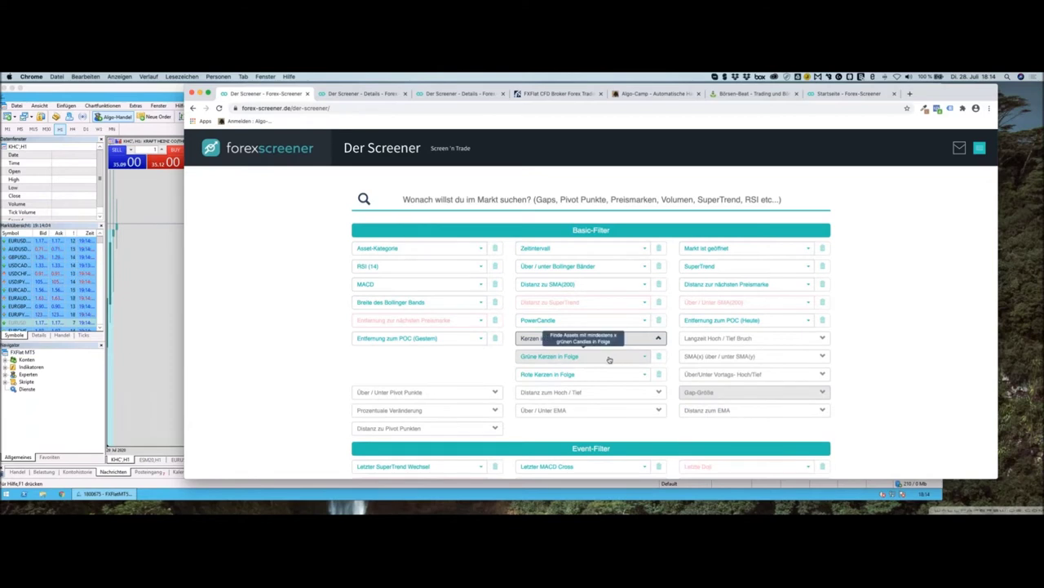
{"action": "left_click", "coordinate": [805, 250]}
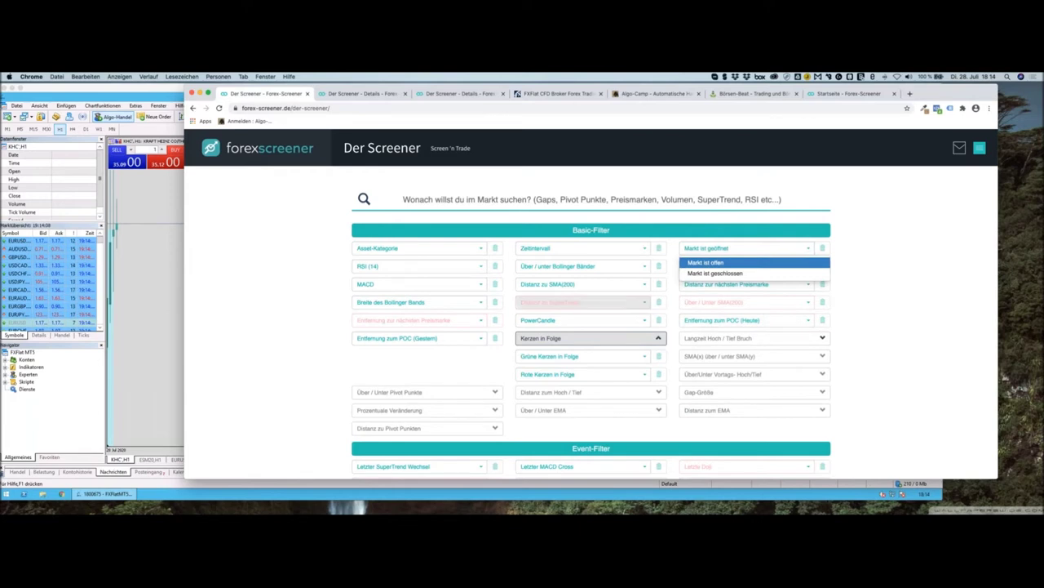
{"action": "left_click", "coordinate": [460, 266]}
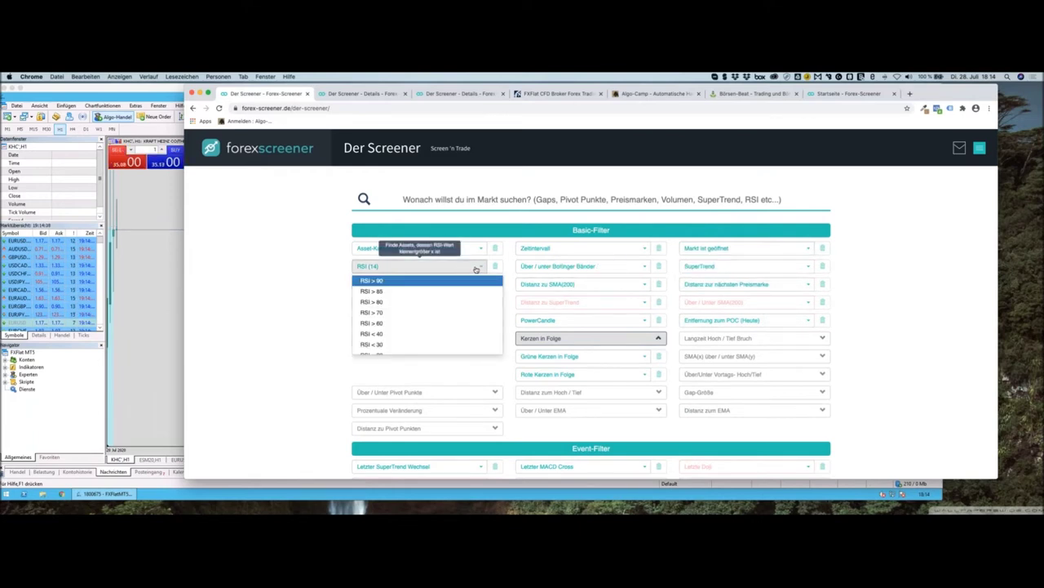
{"action": "left_click", "coordinate": [478, 366]}
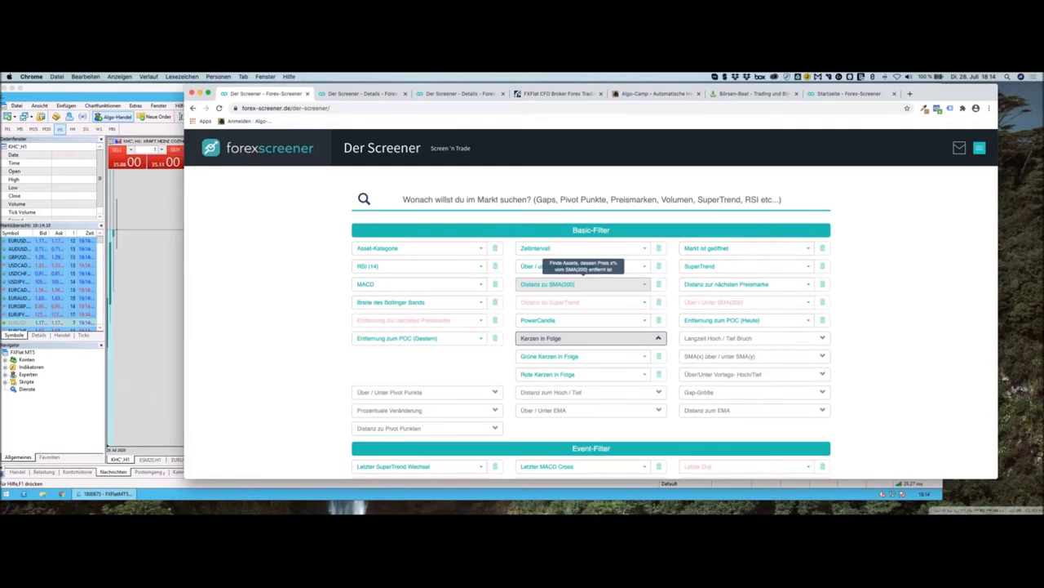
Set the Letzter SuperTrend Wechsel event filter to Vor 1 Kerze and check the filtered assets
{"action": "scroll", "coordinate": [580, 321], "scroll_direction": "down", "scroll_amount": 5}
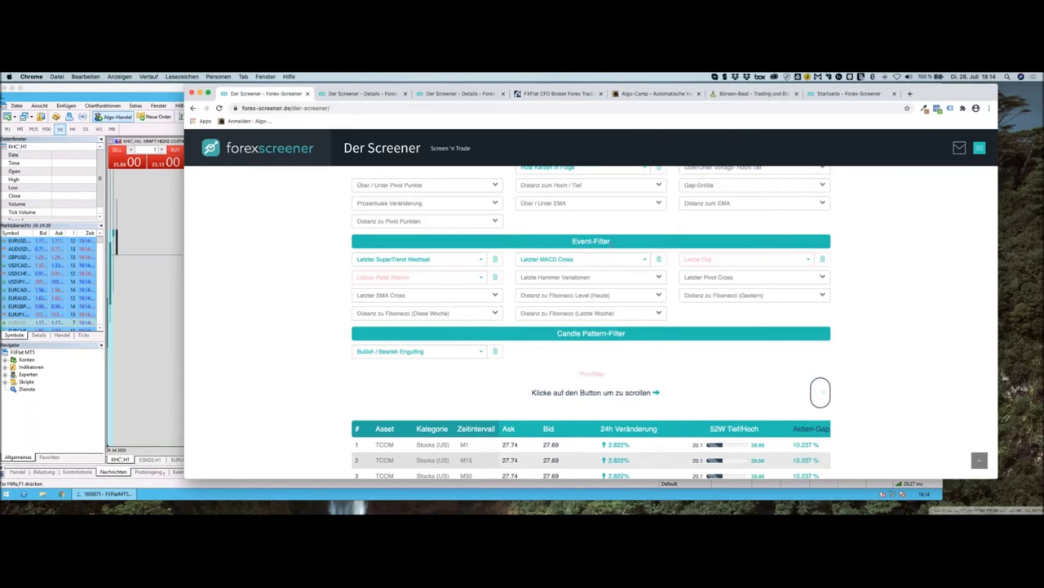
{"action": "left_click", "coordinate": [451, 258]}
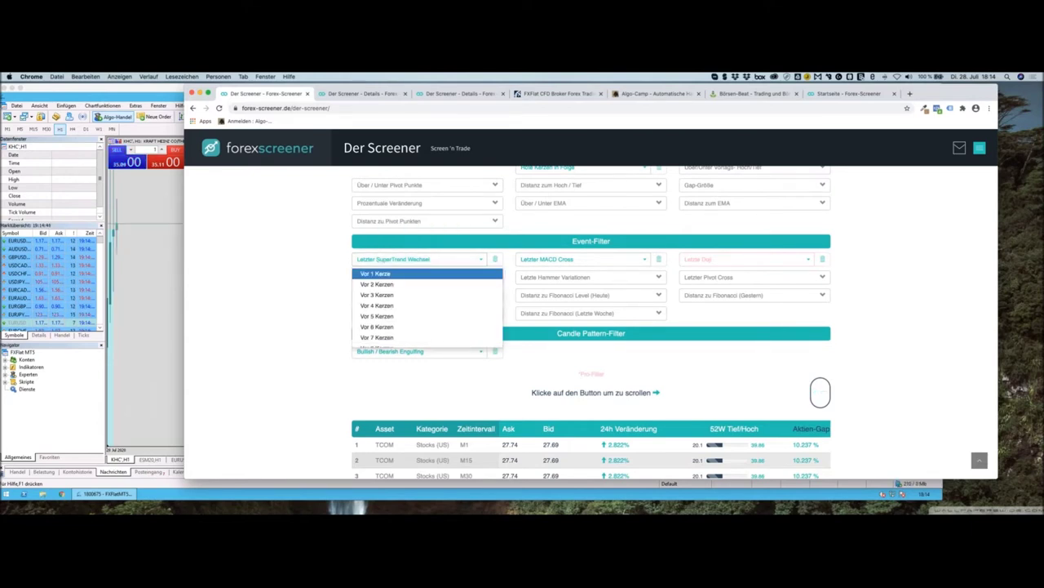
{"action": "left_click", "coordinate": [426, 276]}
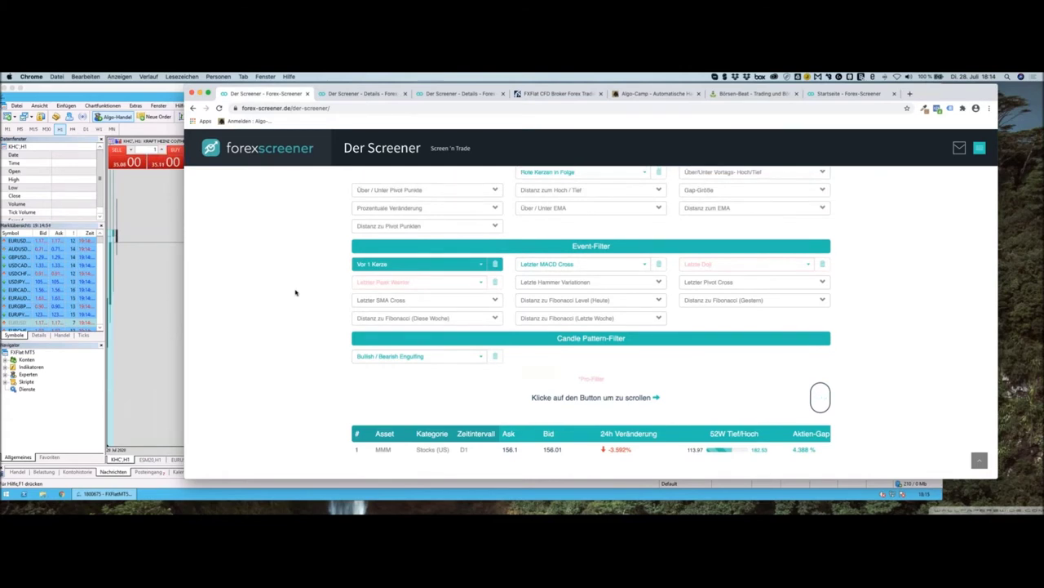
{"action": "scroll", "coordinate": [296, 292], "scroll_direction": "up", "scroll_amount": 3}
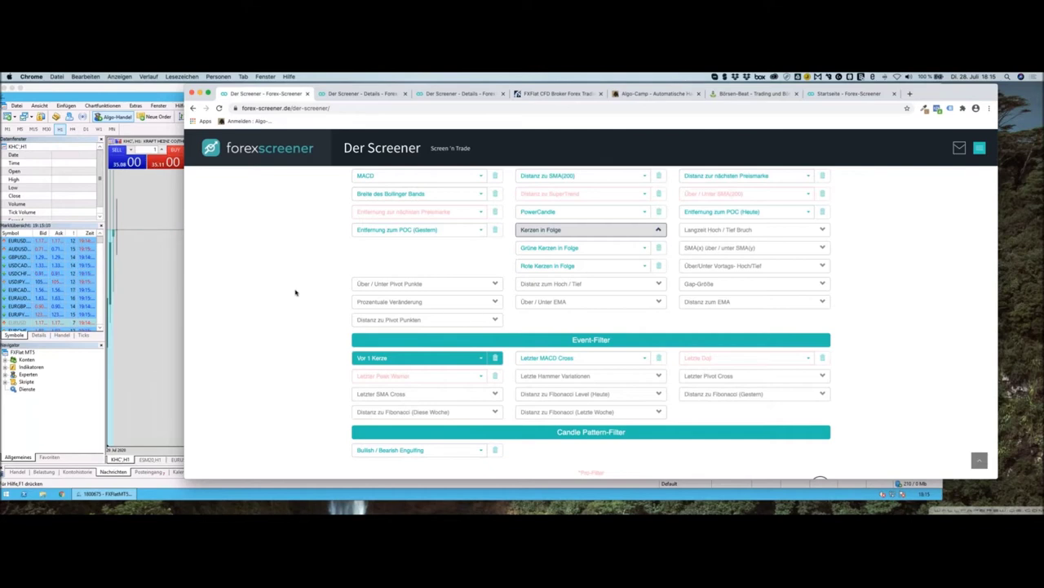
{"action": "scroll", "coordinate": [441, 314], "scroll_direction": "down", "scroll_amount": 1}
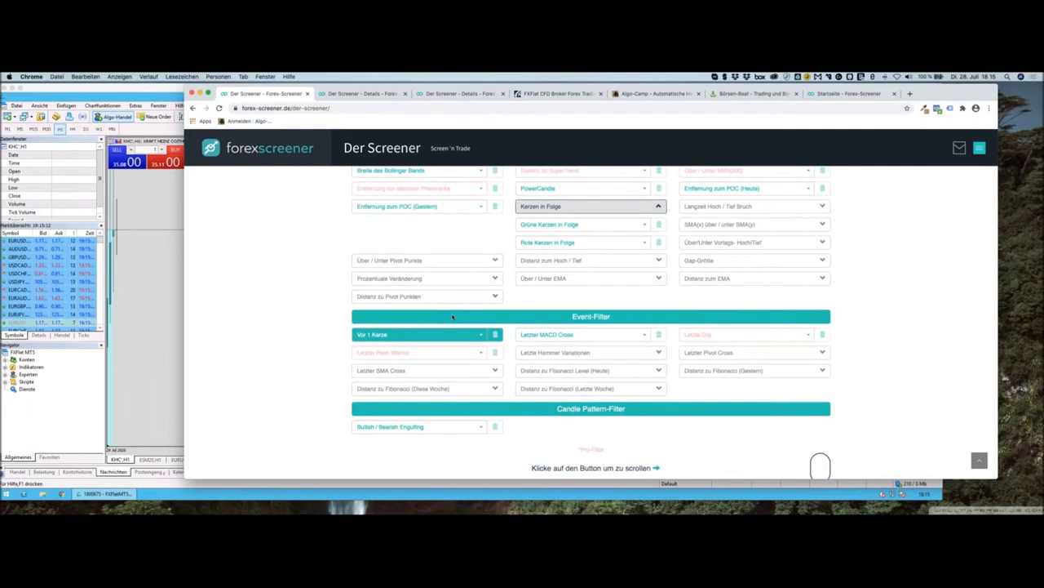
{"action": "scroll", "coordinate": [453, 319], "scroll_direction": "down", "scroll_amount": 1}
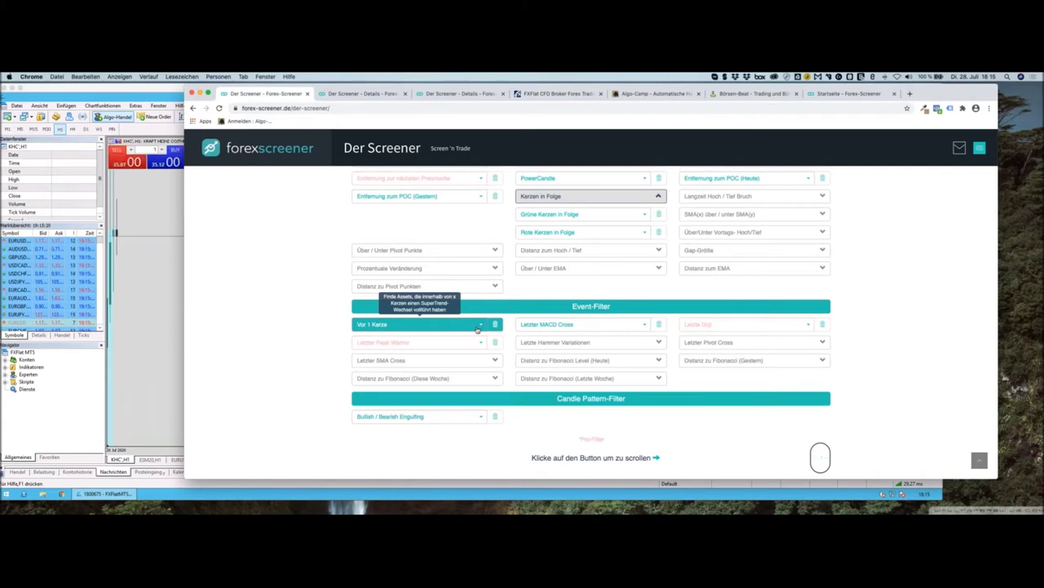
Change the Letzter SuperTrend Wechsel filter to Vor 4 Kerzen and view the matching assets
{"action": "left_click", "coordinate": [479, 327]}
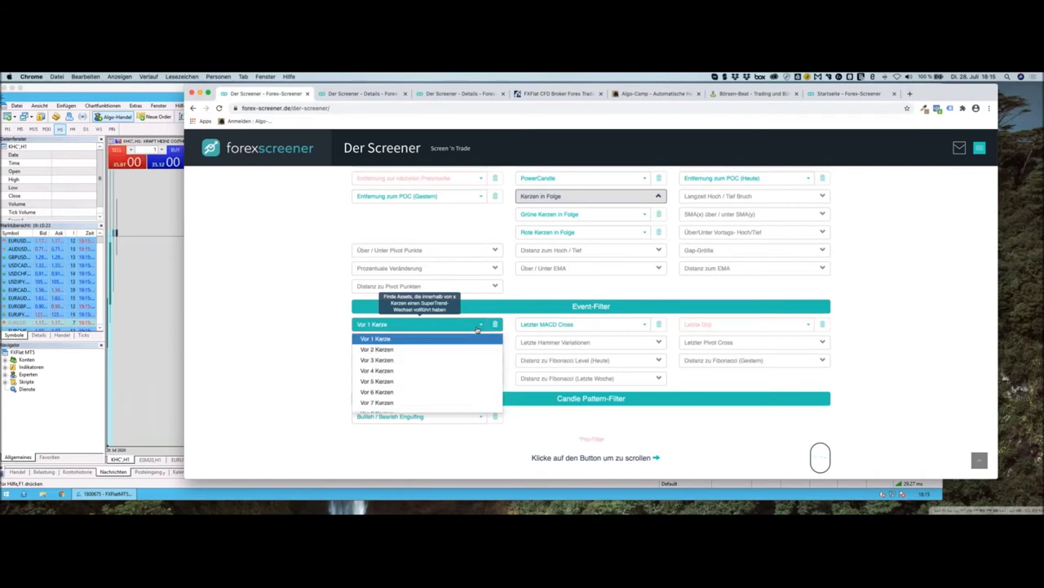
{"action": "left_click", "coordinate": [420, 372]}
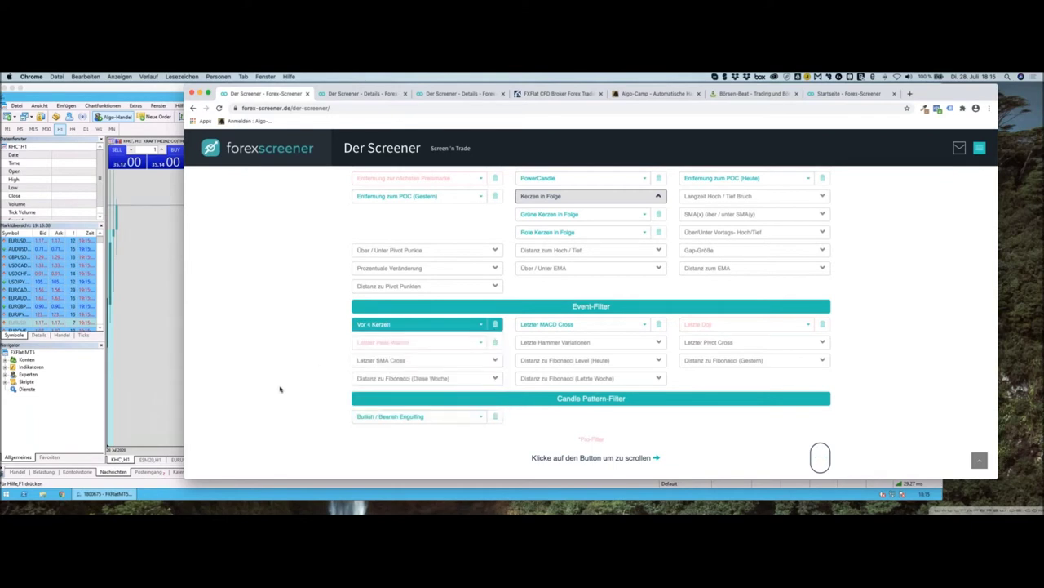
{"action": "scroll", "coordinate": [310, 390], "scroll_direction": "down", "scroll_amount": 3}
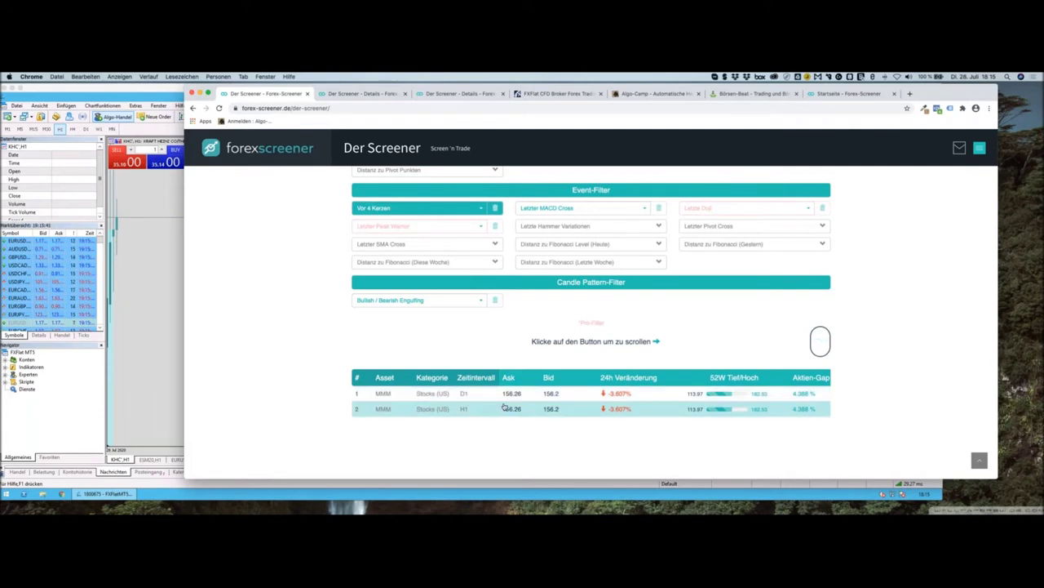
Widen the Letzter SuperTrend Wechsel filter to Vor 8 Kerzen, review the matching assets and clear the filter
{"action": "scroll", "coordinate": [505, 407], "scroll_direction": "up", "scroll_amount": 2}
{"action": "left_click", "coordinate": [479, 258]}
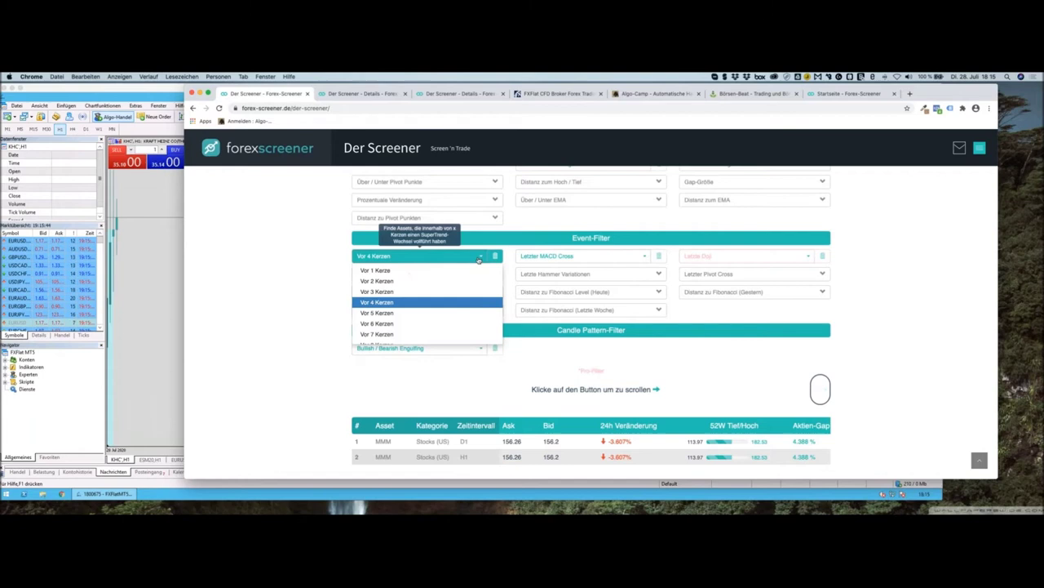
{"action": "scroll", "coordinate": [447, 331], "scroll_direction": "down", "scroll_amount": 3}
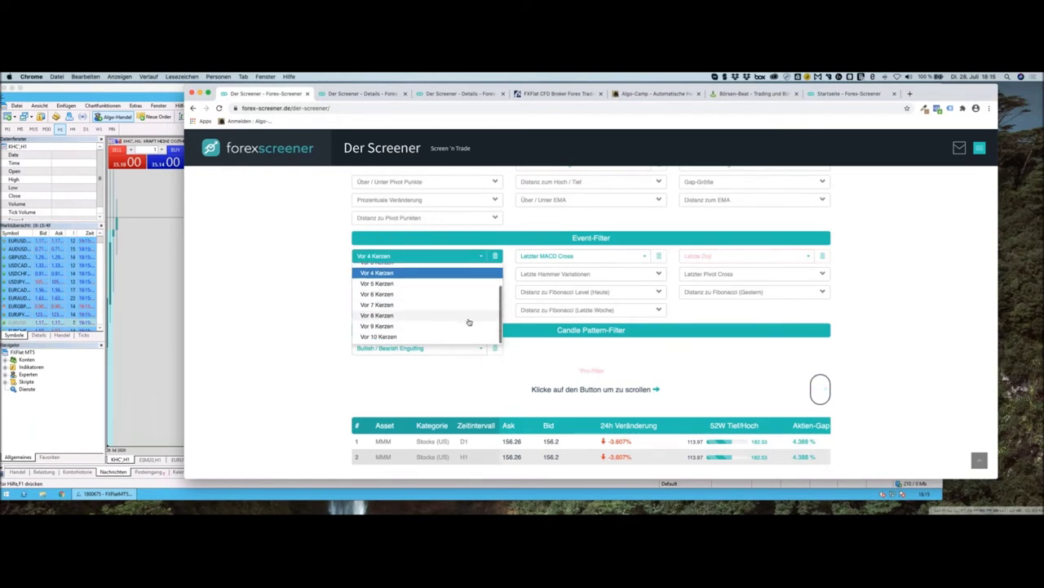
{"action": "left_click", "coordinate": [469, 320]}
{"action": "scroll", "coordinate": [479, 320], "scroll_direction": "down", "scroll_amount": 3}
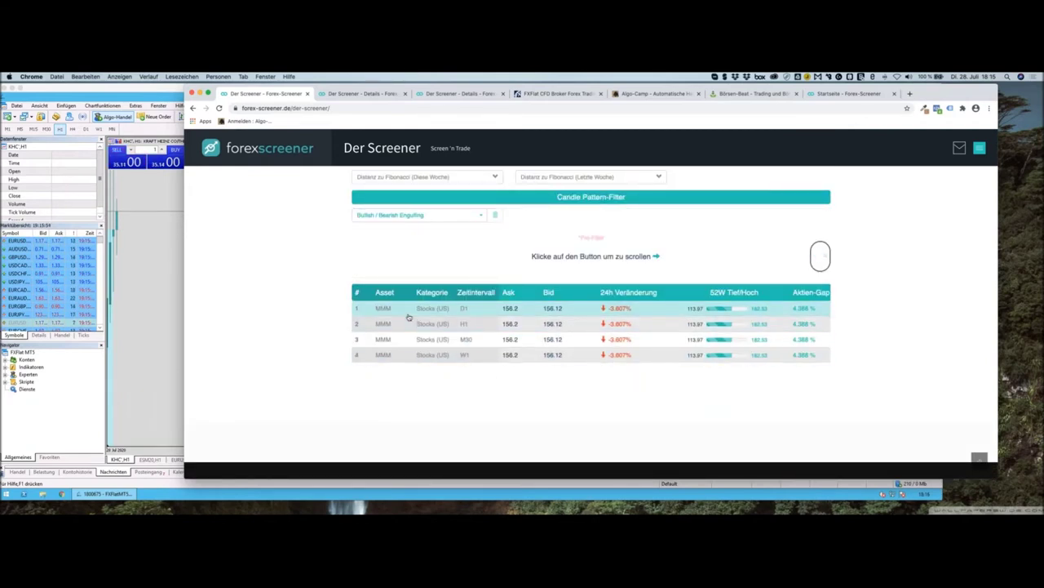
{"action": "scroll", "coordinate": [457, 286], "scroll_direction": "up", "scroll_amount": 5}
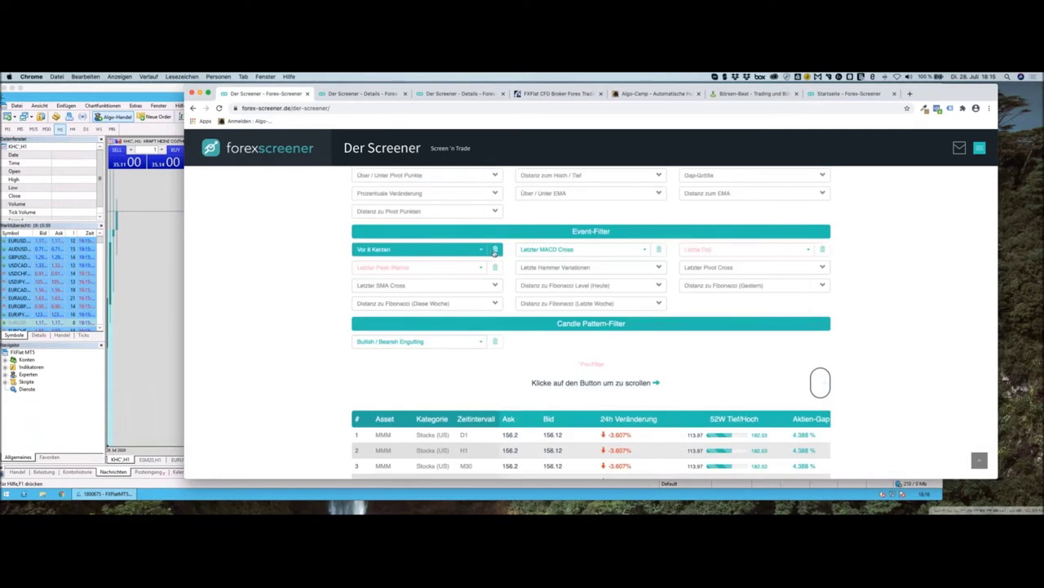
{"action": "left_click", "coordinate": [495, 250]}
Expand the Letzte Hammer Variationen group, screen with Letzter Hammer set to Vor 3 Kerzen, and clear that filter again
{"action": "left_click", "coordinate": [633, 269]}
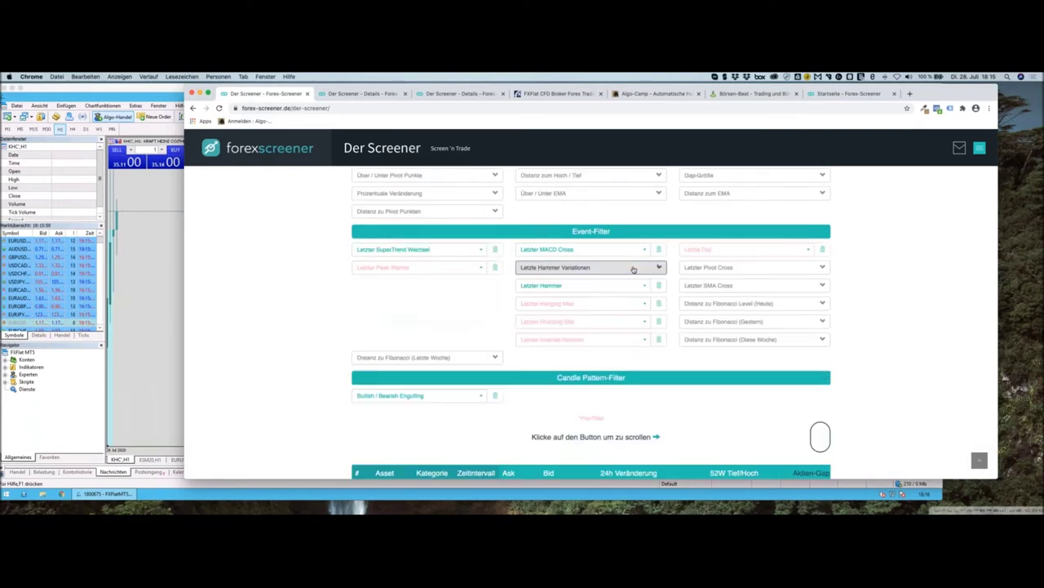
{"action": "left_click", "coordinate": [614, 285]}
{"action": "left_click", "coordinate": [573, 322]}
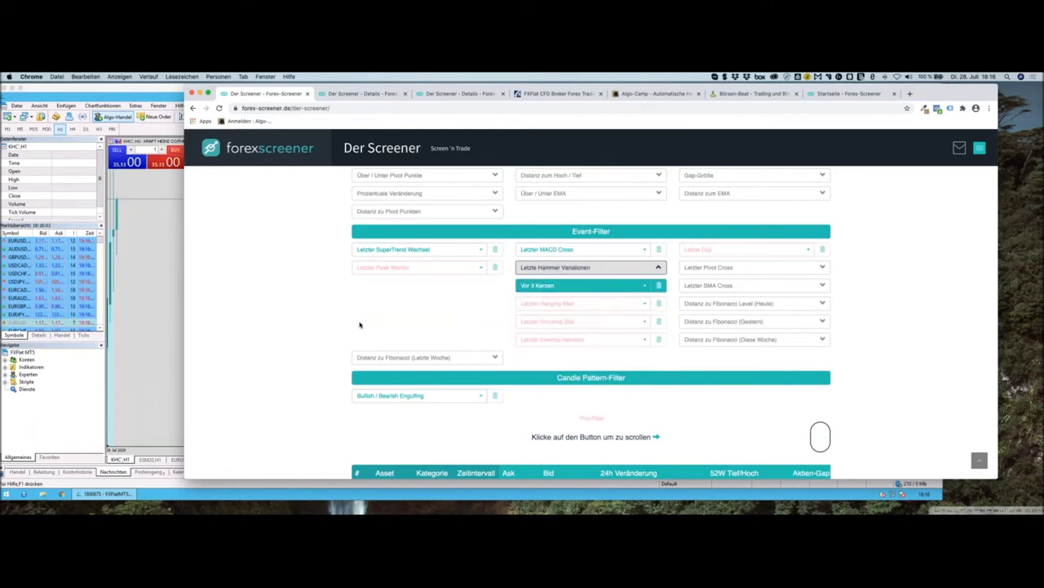
{"action": "scroll", "coordinate": [359, 325], "scroll_direction": "down", "scroll_amount": 3}
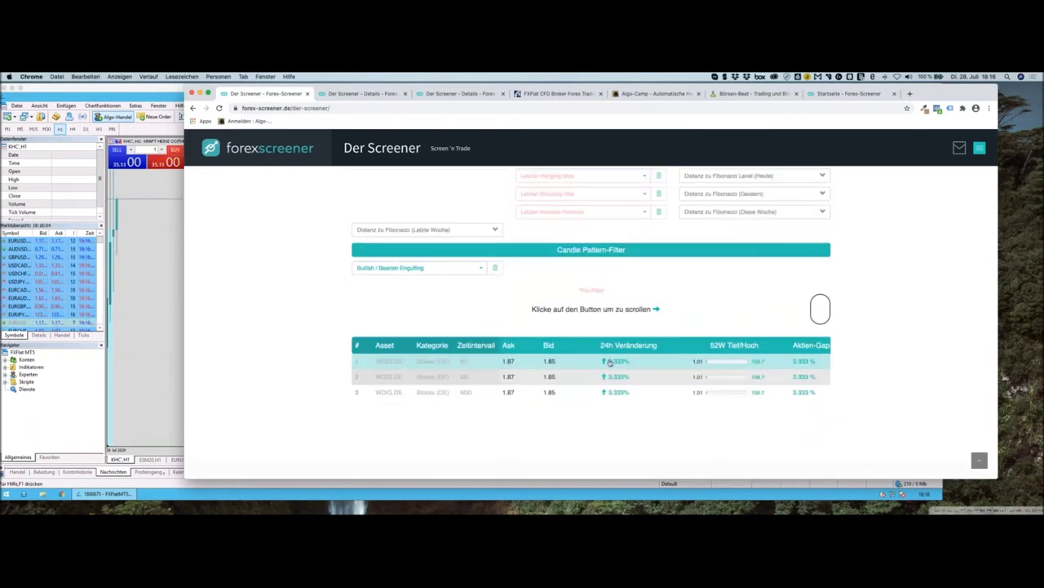
{"action": "scroll", "coordinate": [609, 362], "scroll_direction": "up", "scroll_amount": 5}
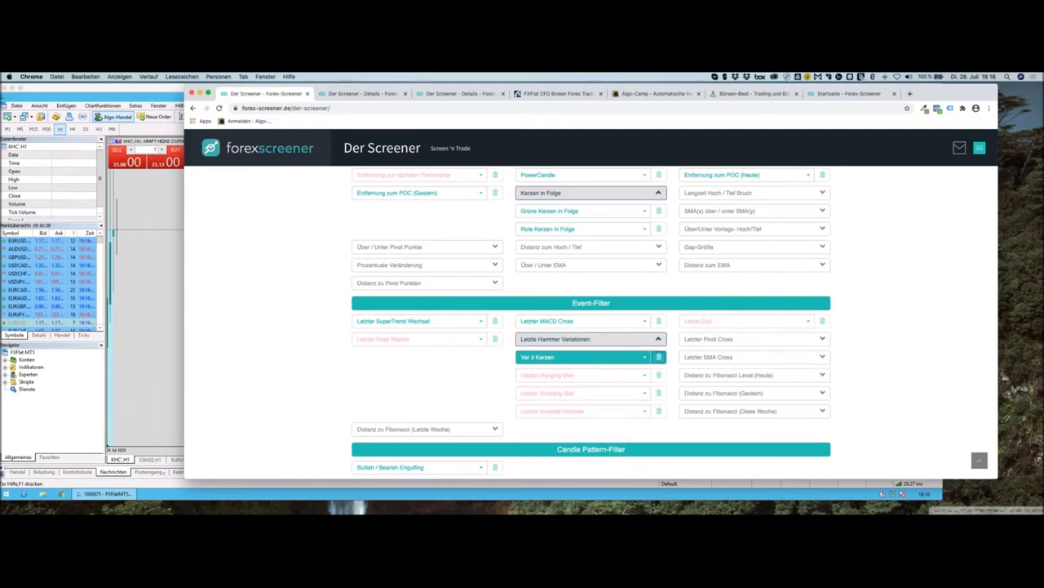
Screen with the Candle Pattern-Filter set to Bearishes Engulfing and to Bullishes Engulfing, and clear it again
{"action": "scroll", "coordinate": [450, 365], "scroll_direction": "down", "scroll_amount": 4}
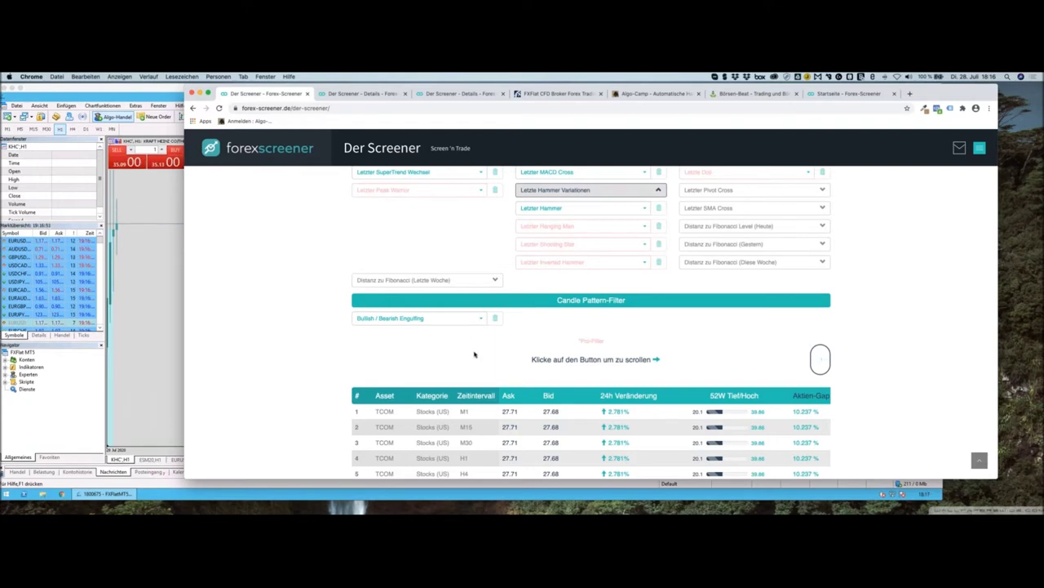
{"action": "left_click", "coordinate": [461, 320]}
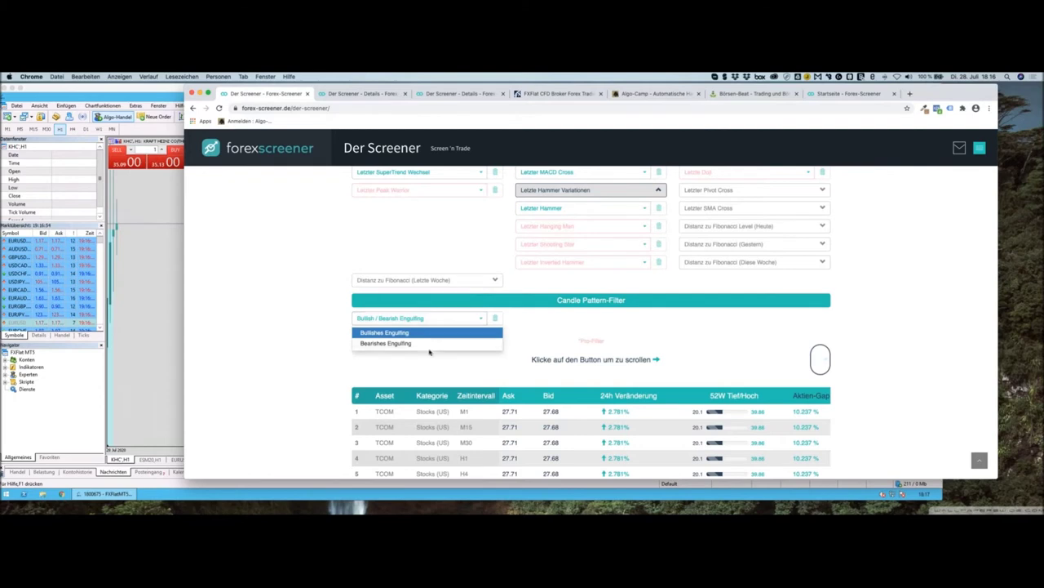
{"action": "left_click", "coordinate": [449, 344]}
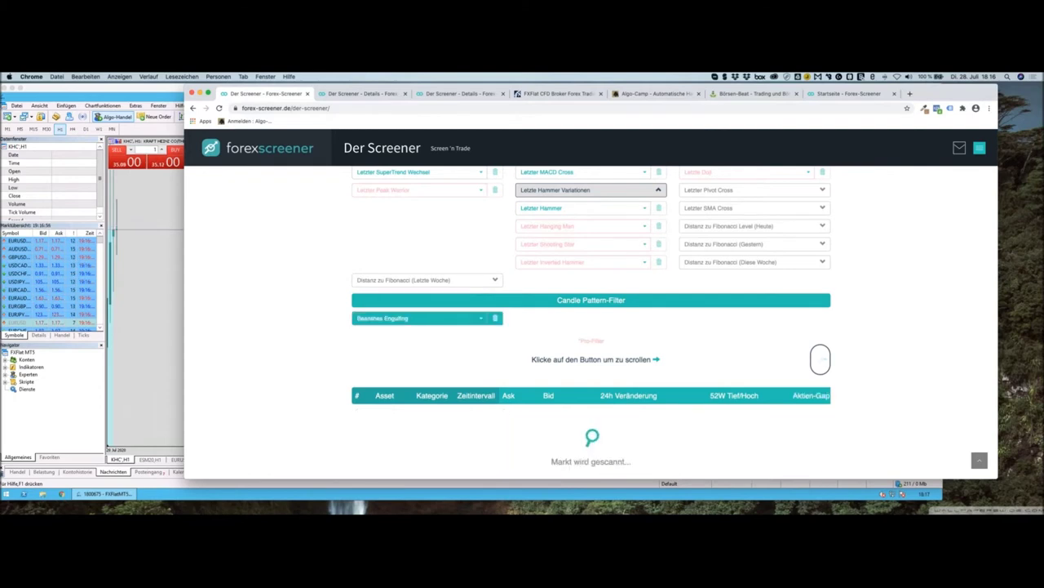
{"action": "left_click", "coordinate": [447, 318]}
{"action": "left_click", "coordinate": [437, 333]}
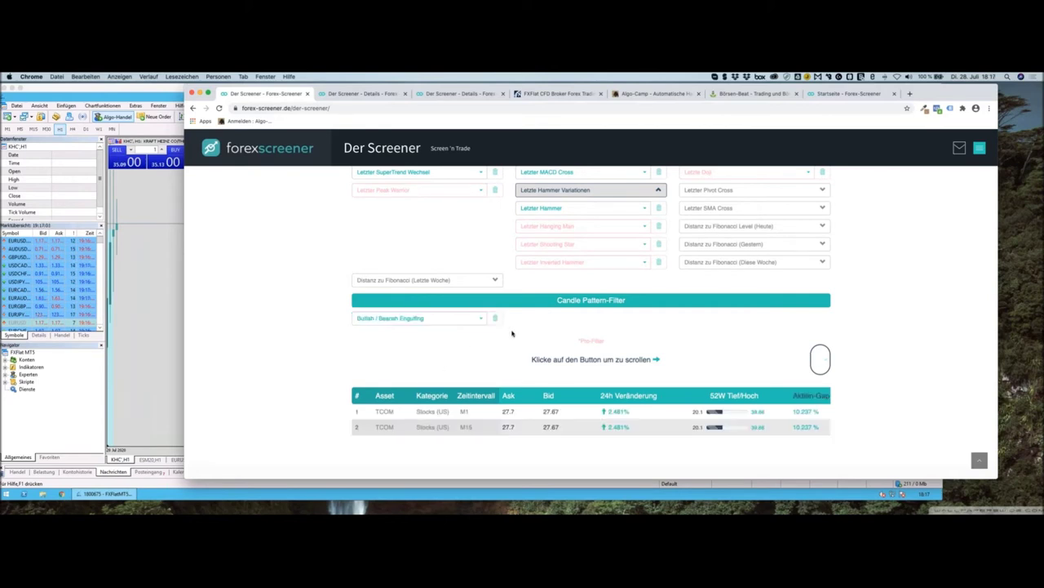
Collapse the Kerzen in Folge group in the Basic-Filter section
{"action": "scroll", "coordinate": [522, 330], "scroll_direction": "up", "scroll_amount": 5}
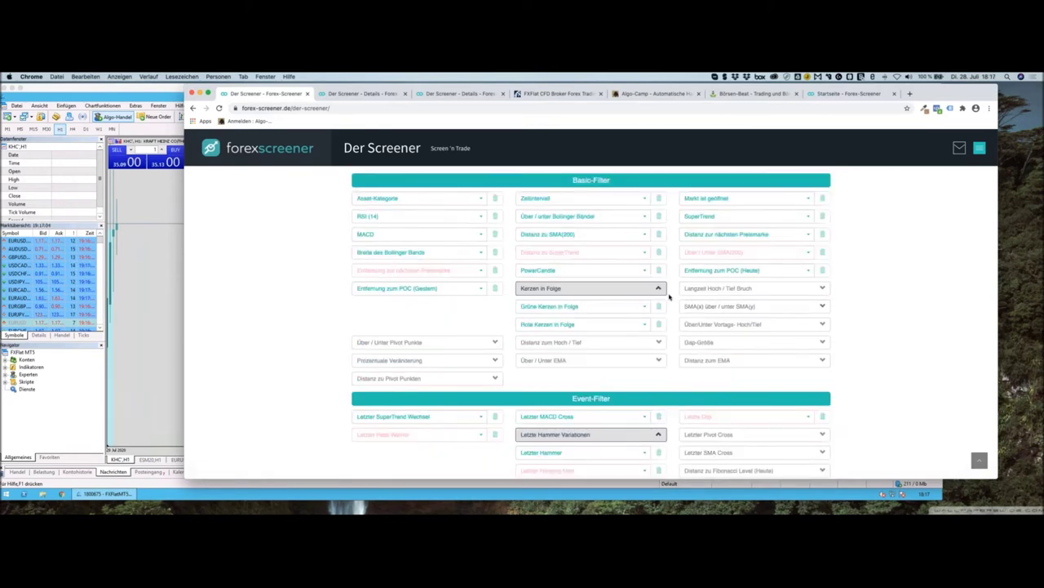
{"action": "left_click", "coordinate": [656, 292]}
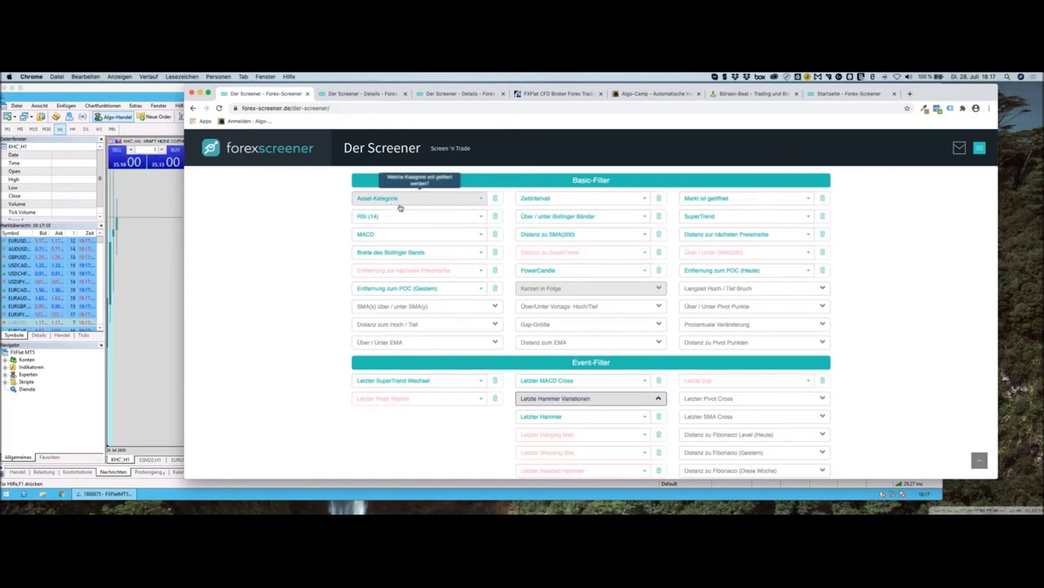
{"action": "left_click", "coordinate": [440, 205]}
{"action": "left_click", "coordinate": [440, 205]}
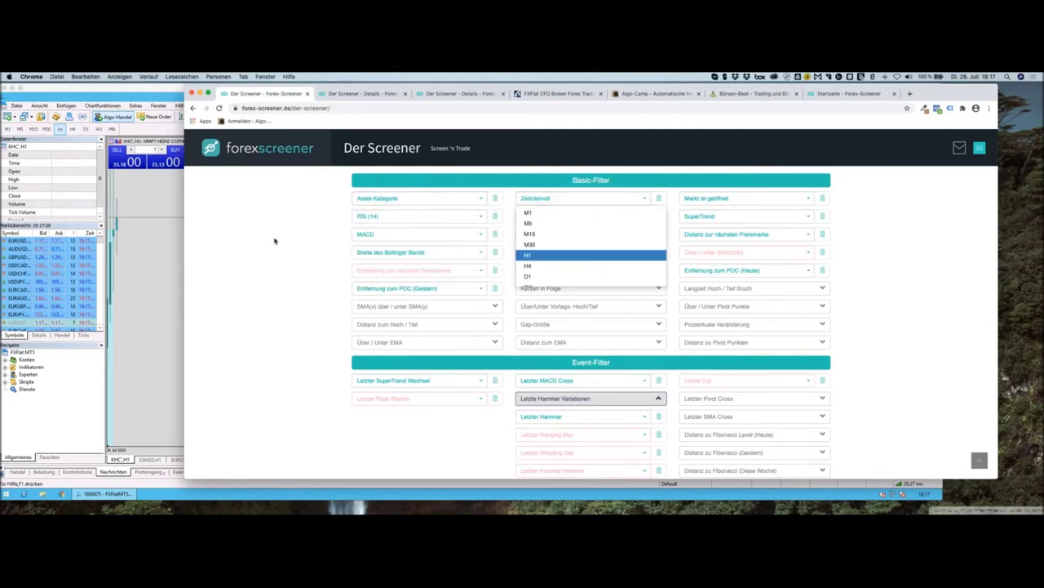
{"action": "left_click", "coordinate": [392, 217]}
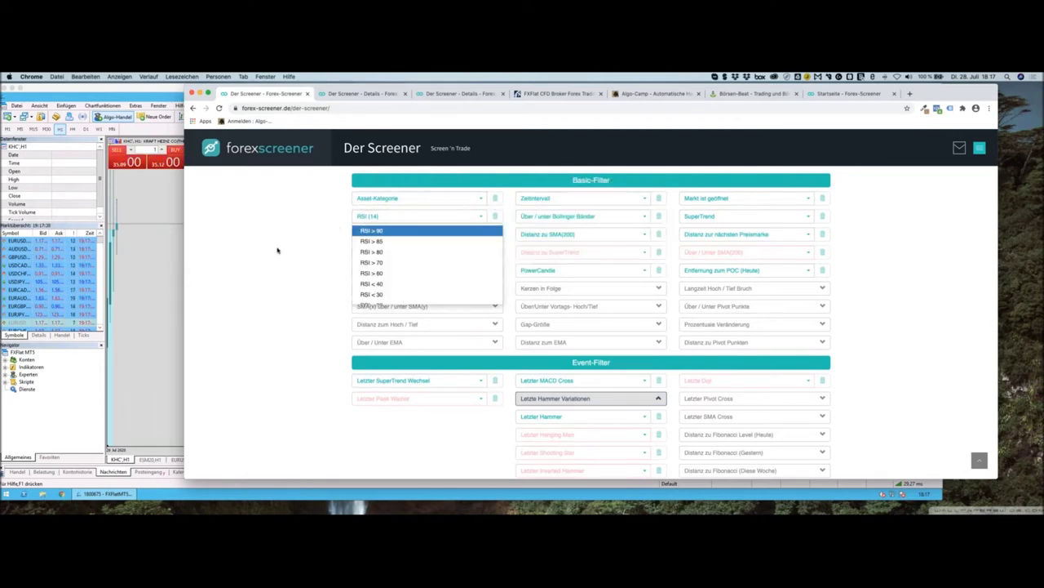
{"action": "left_click", "coordinate": [477, 221]}
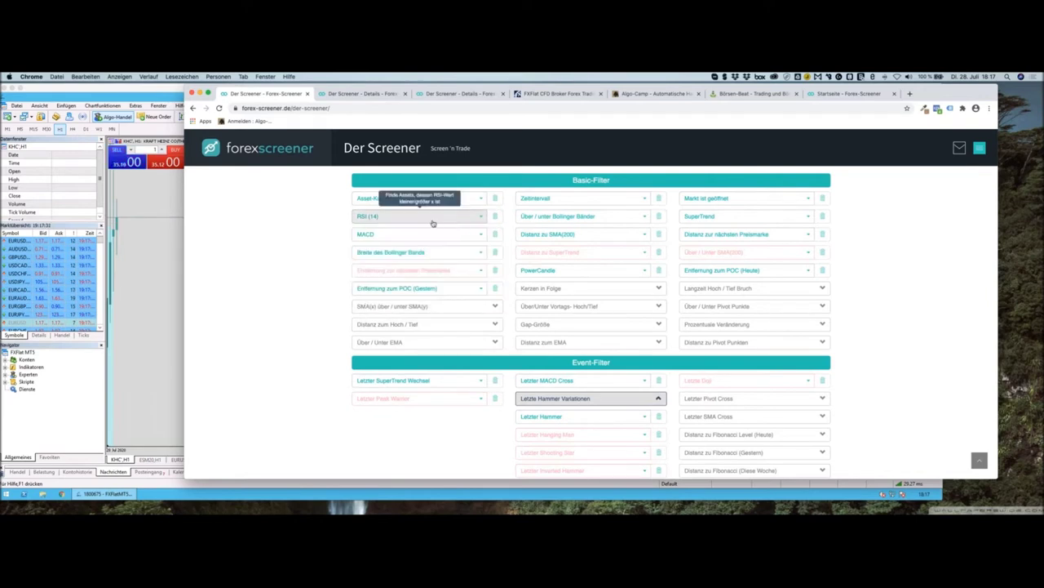
Expand the SMA(x) über / unter SMA(y) and Distanz zum EMA groups to show their individual filters
{"action": "left_click", "coordinate": [480, 314]}
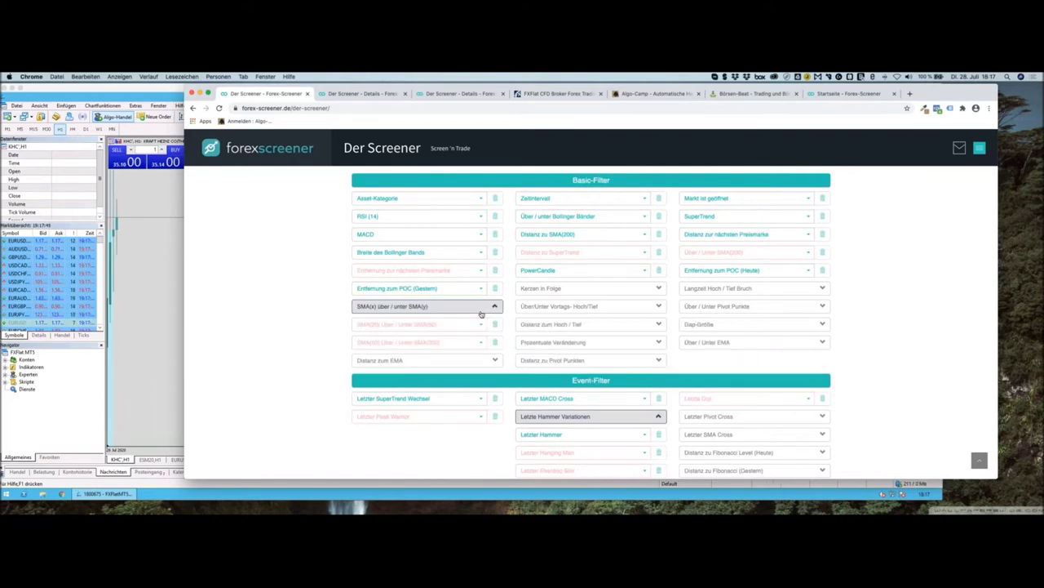
{"action": "left_click", "coordinate": [461, 364]}
{"action": "scroll", "coordinate": [462, 364], "scroll_direction": "down", "scroll_amount": 2}
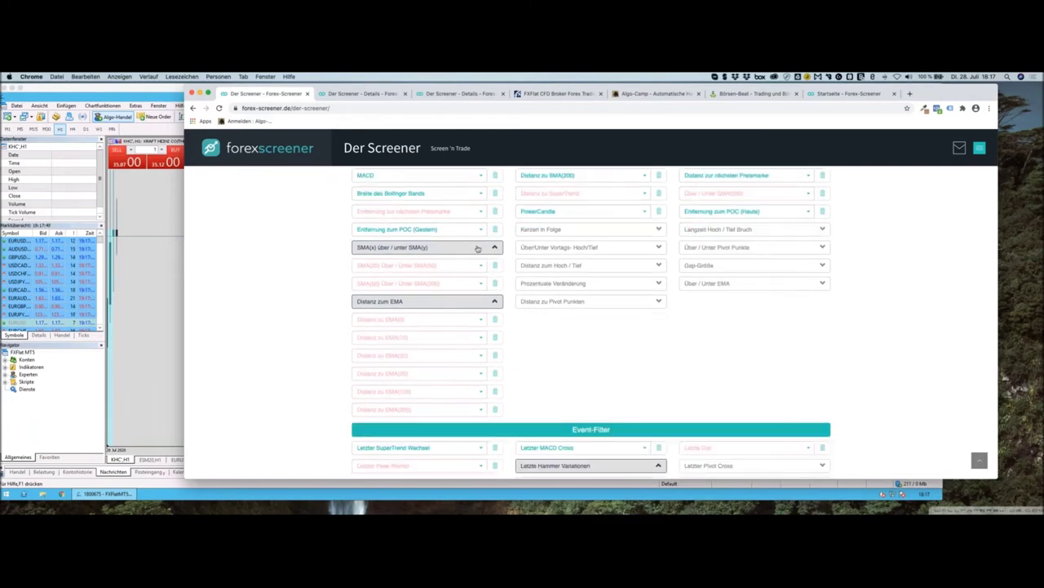
Collapse the SMA(x) über / unter SMA(y) group, and screen with Distanz zu EMA(10) < 0.11% before clearing that filter again
{"action": "left_click", "coordinate": [478, 247]}
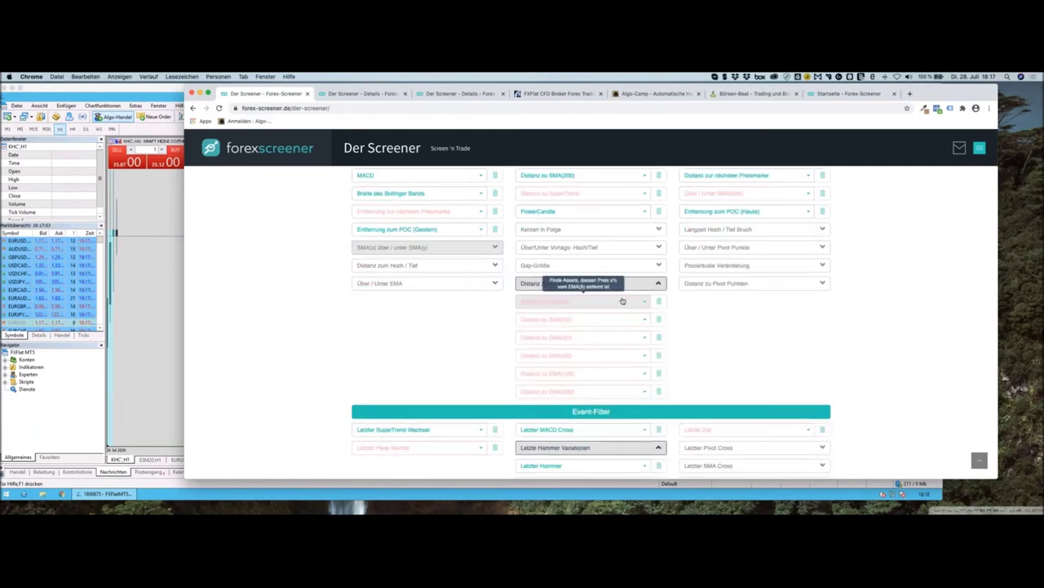
{"action": "scroll", "coordinate": [606, 320], "scroll_direction": "up", "scroll_amount": 1}
{"action": "scroll", "coordinate": [583, 327], "scroll_direction": "up", "scroll_amount": 3}
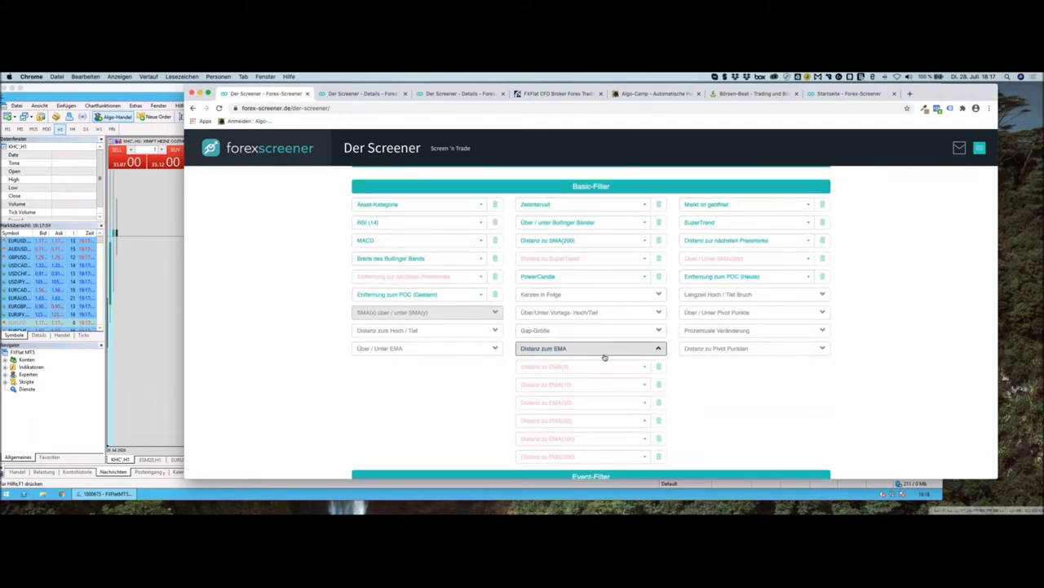
{"action": "left_click", "coordinate": [582, 389]}
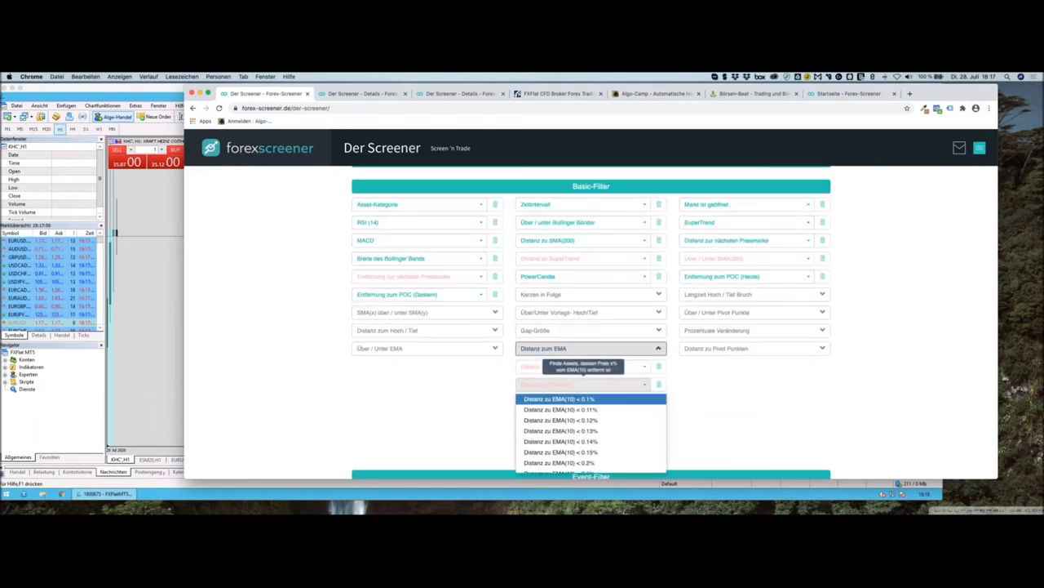
{"action": "left_click", "coordinate": [558, 412]}
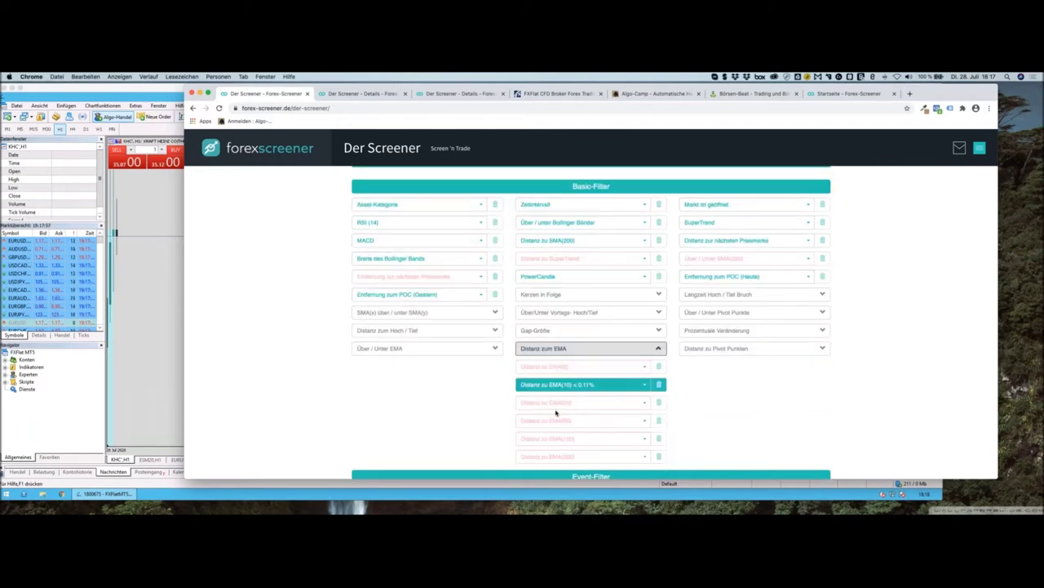
{"action": "left_click", "coordinate": [661, 389]}
Screen with Distanz zu EMA(20) < 0.11% combined with the PowerCandle filter, and clear both filters again
{"action": "left_click", "coordinate": [636, 404]}
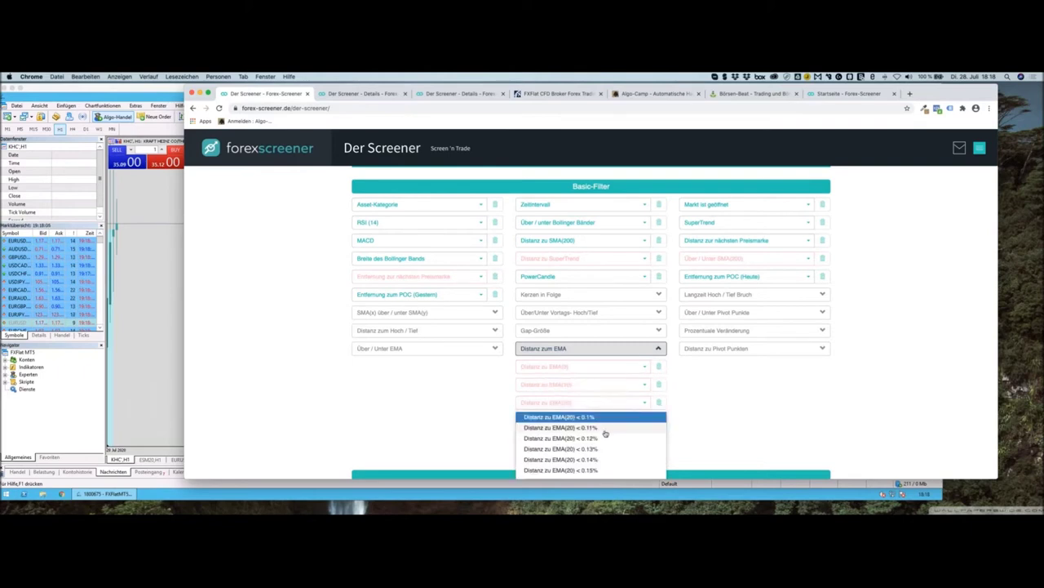
{"action": "left_click", "coordinate": [605, 431]}
{"action": "left_click", "coordinate": [569, 278]}
{"action": "left_click", "coordinate": [555, 294]}
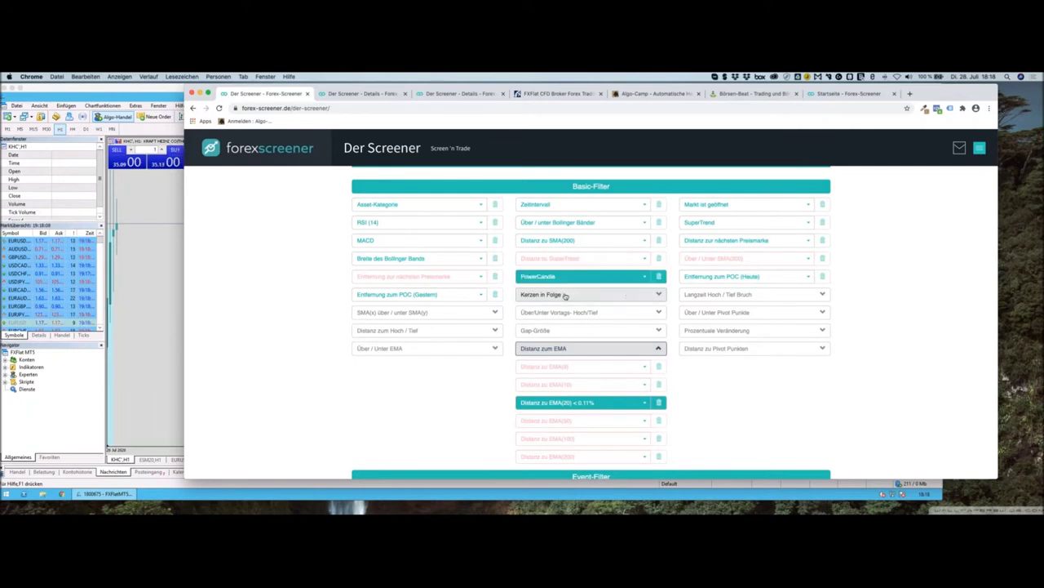
{"action": "left_click", "coordinate": [659, 402]}
{"action": "left_click", "coordinate": [658, 276]}
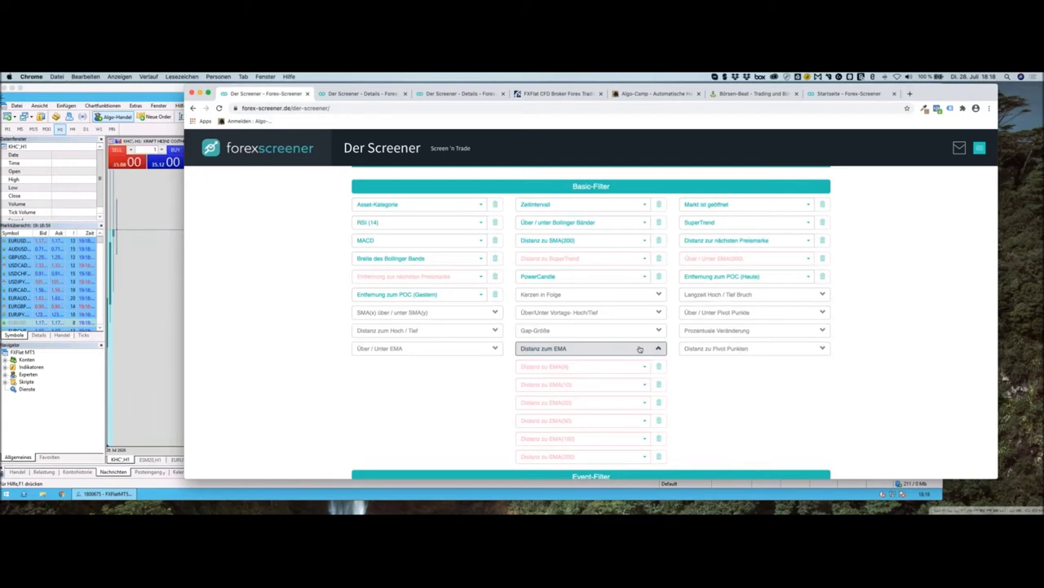
Look through the available filters in the Basic-Filter, Event-Filter and Candle Pattern-Filter sections
{"action": "scroll", "coordinate": [637, 348], "scroll_direction": "down", "scroll_amount": 1}
{"action": "scroll", "coordinate": [638, 349], "scroll_direction": "down", "scroll_amount": 6}
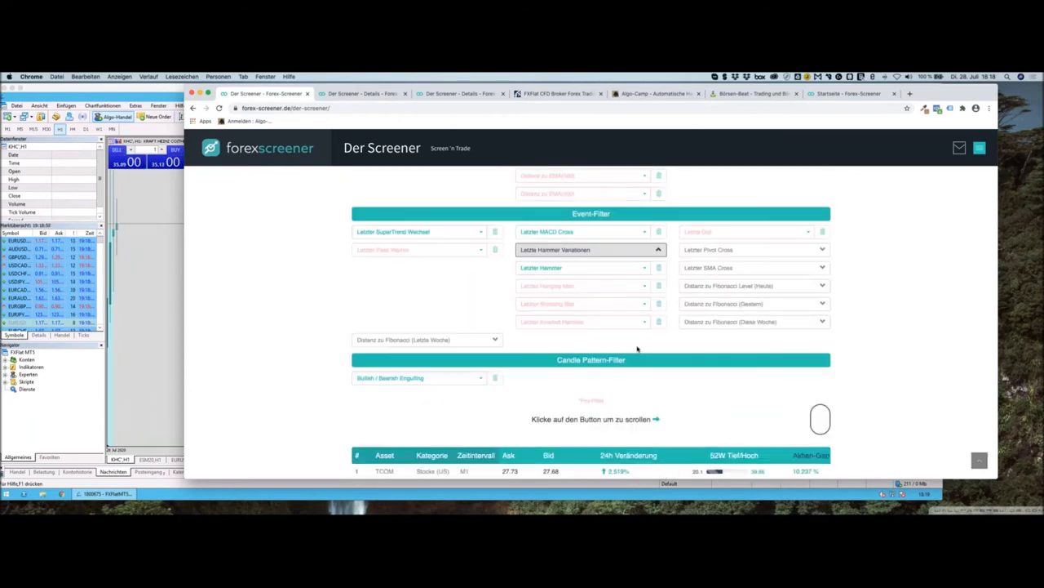
{"action": "scroll", "coordinate": [637, 351], "scroll_direction": "up", "scroll_amount": 6}
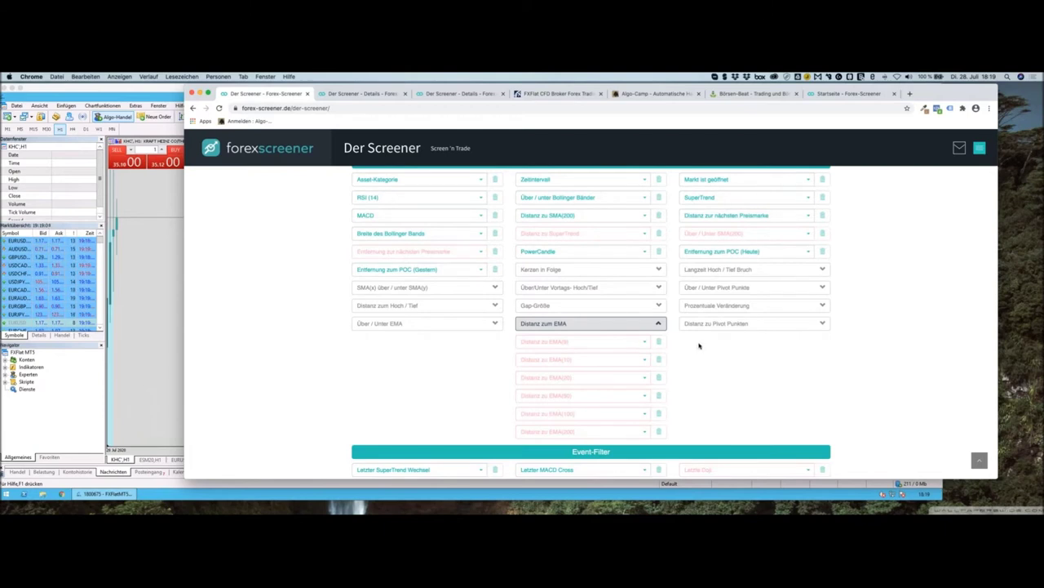
{"action": "scroll", "coordinate": [702, 348], "scroll_direction": "down", "scroll_amount": 1}
{"action": "scroll", "coordinate": [703, 349], "scroll_direction": "down", "scroll_amount": 7}
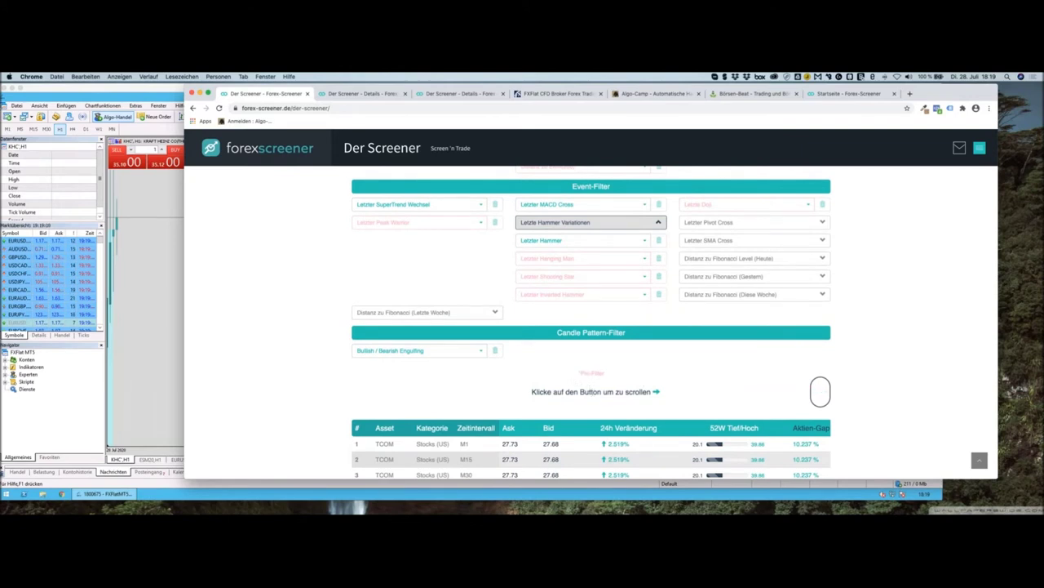
{"action": "scroll", "coordinate": [584, 372], "scroll_direction": "up", "scroll_amount": 10}
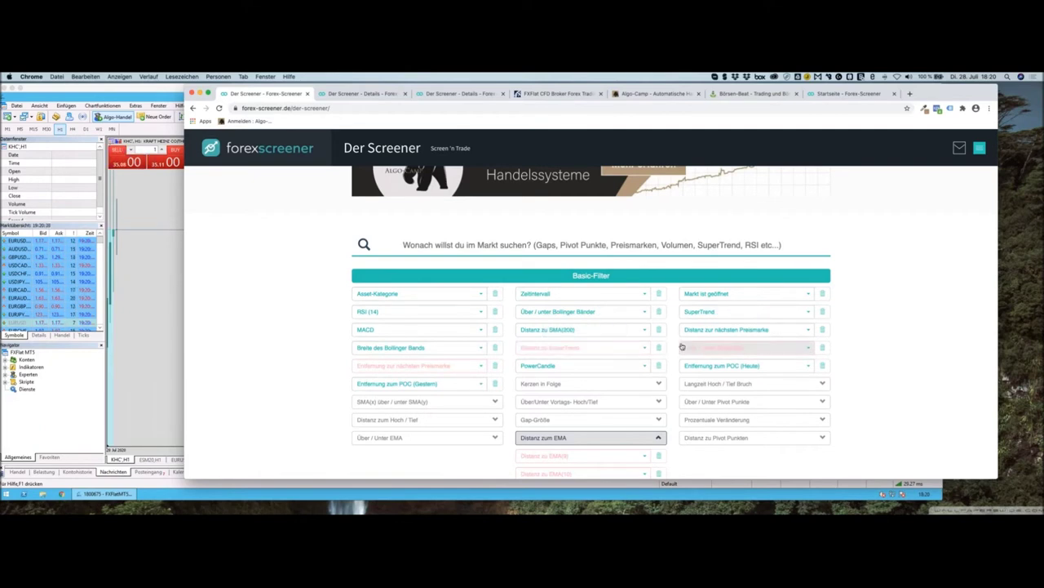
{"action": "scroll", "coordinate": [676, 351], "scroll_direction": "down", "scroll_amount": 2}
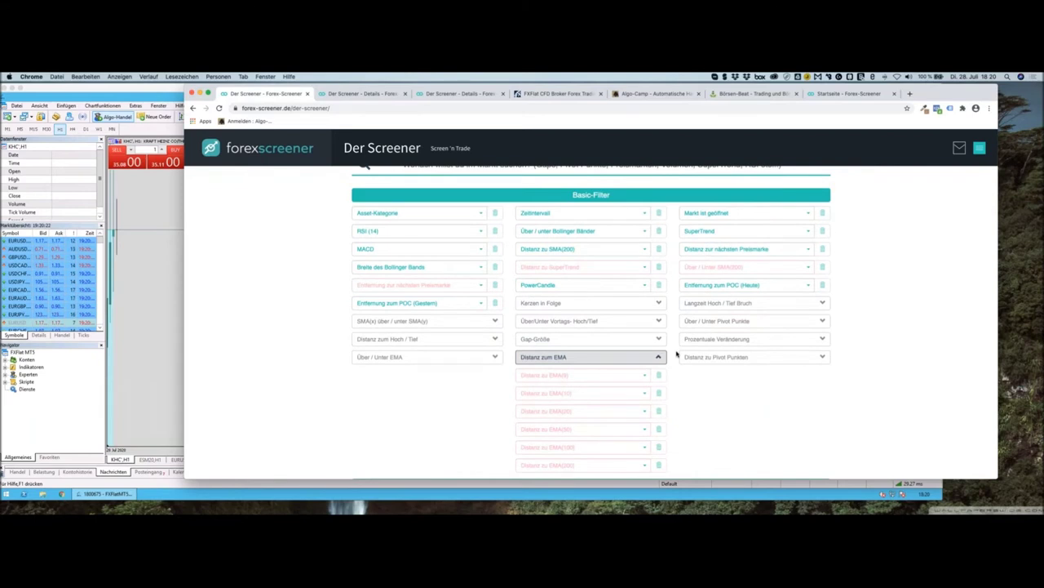
{"action": "scroll", "coordinate": [677, 353], "scroll_direction": "down", "scroll_amount": 4}
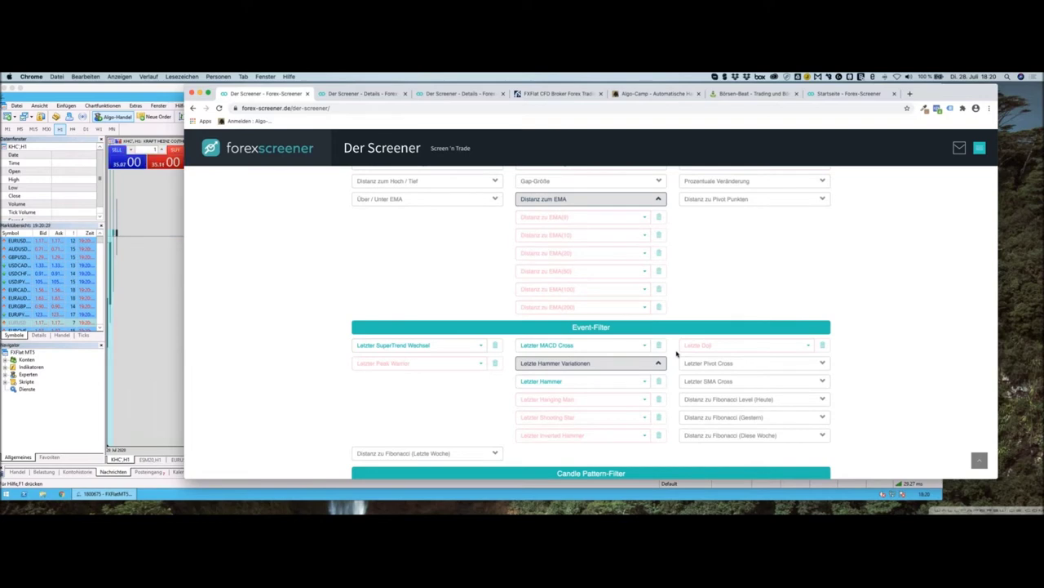
{"action": "left_click", "coordinate": [645, 107]}
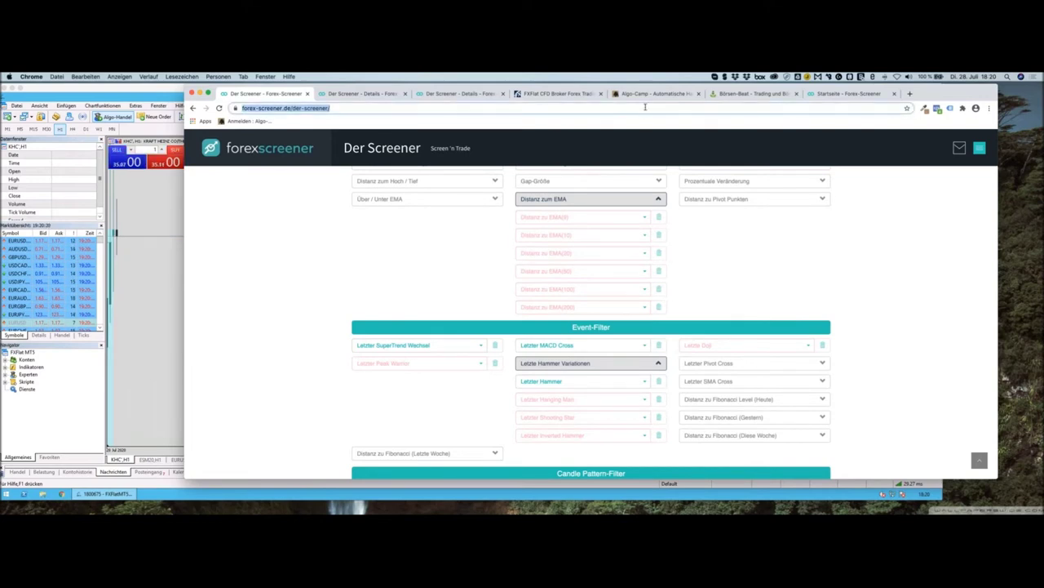
{"action": "left_click", "coordinate": [781, 272]}
{"action": "scroll", "coordinate": [779, 275], "scroll_direction": "up", "scroll_amount": 5}
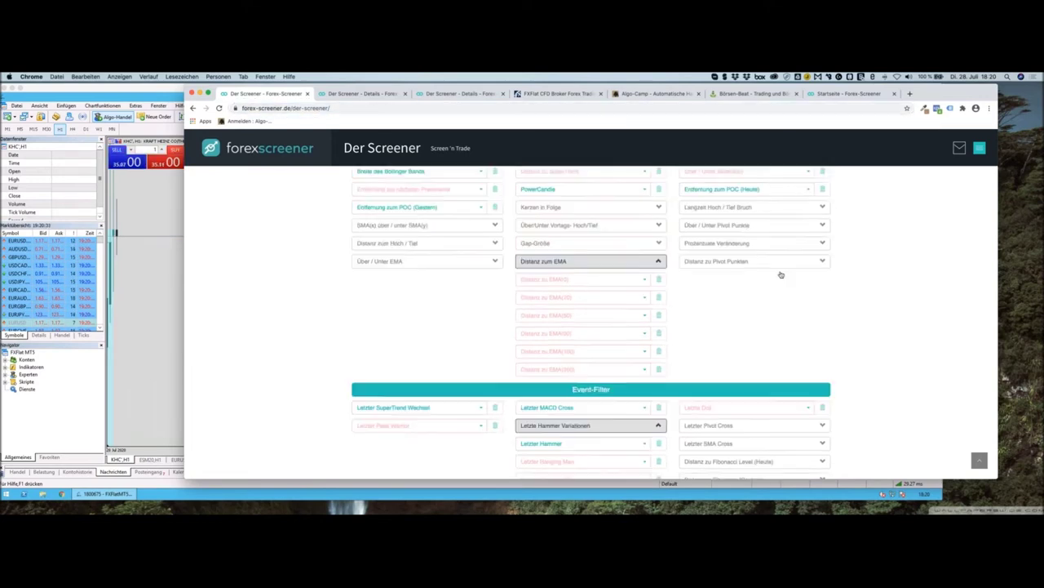
{"action": "scroll", "coordinate": [767, 282], "scroll_direction": "up", "scroll_amount": 3}
{"action": "scroll", "coordinate": [758, 292], "scroll_direction": "down", "scroll_amount": 3}
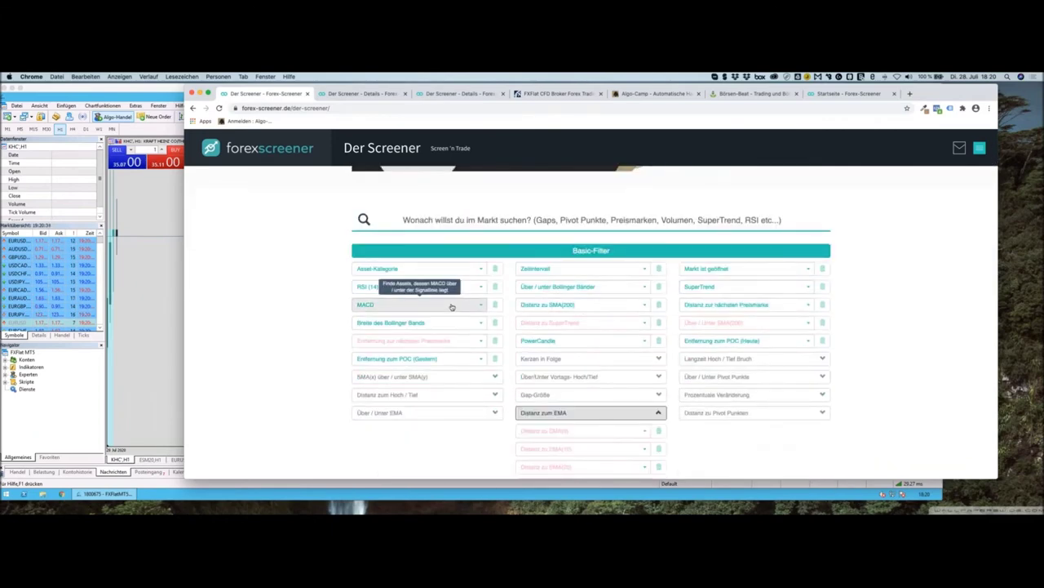
Expand the Gap-Größe group and clear its Aktien-Gap > 3.0% filter
{"action": "scroll", "coordinate": [572, 275], "scroll_direction": "down", "scroll_amount": 3}
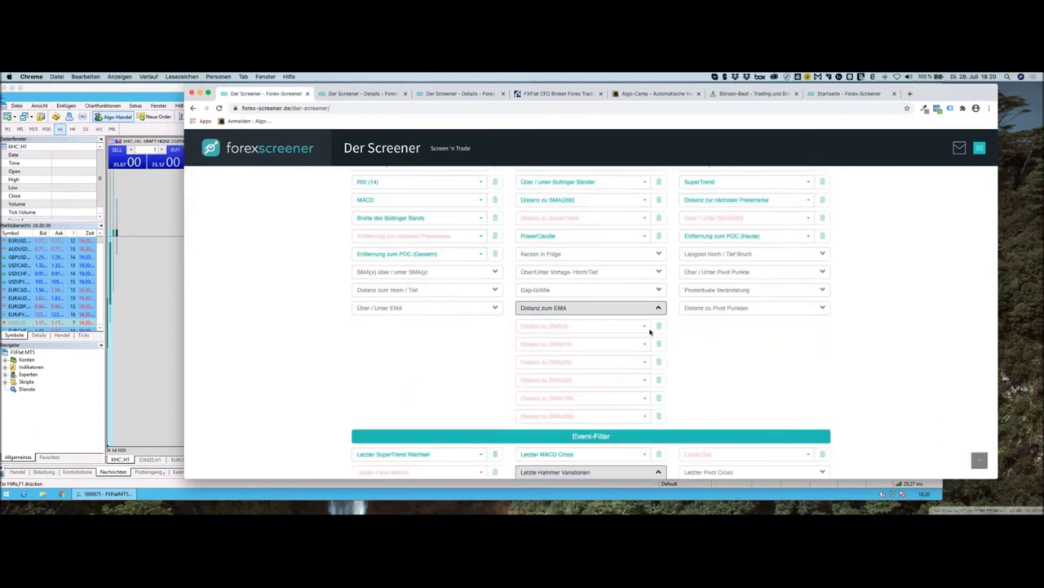
{"action": "left_click", "coordinate": [612, 290]}
{"action": "left_click", "coordinate": [612, 309]}
{"action": "left_click", "coordinate": [611, 323]}
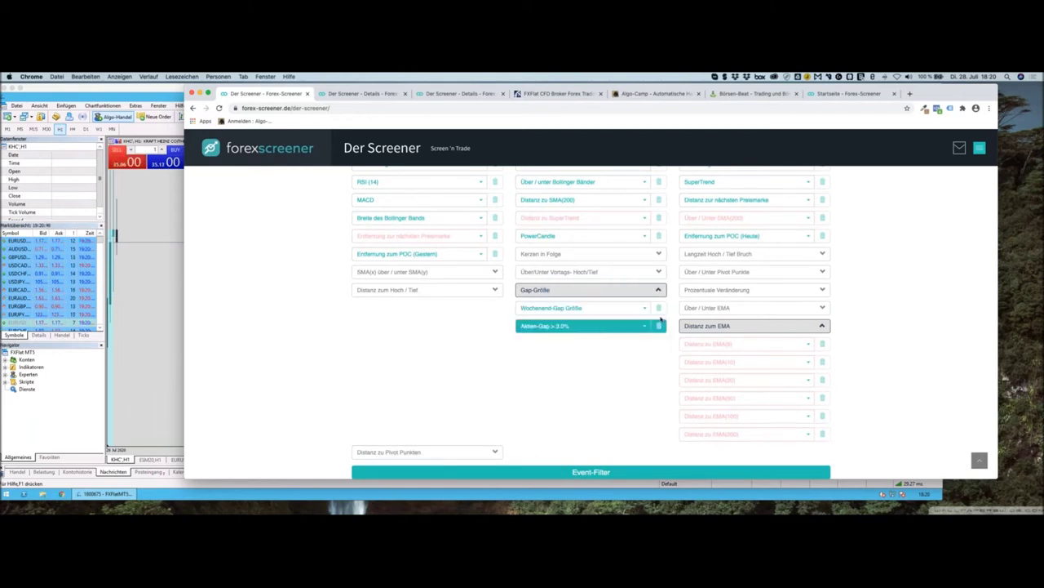
{"action": "left_click", "coordinate": [660, 326]}
Collapse the Distanz zum EMA, Gap-Größe and Letzte Hammer Variationen groups
{"action": "left_click", "coordinate": [779, 326]}
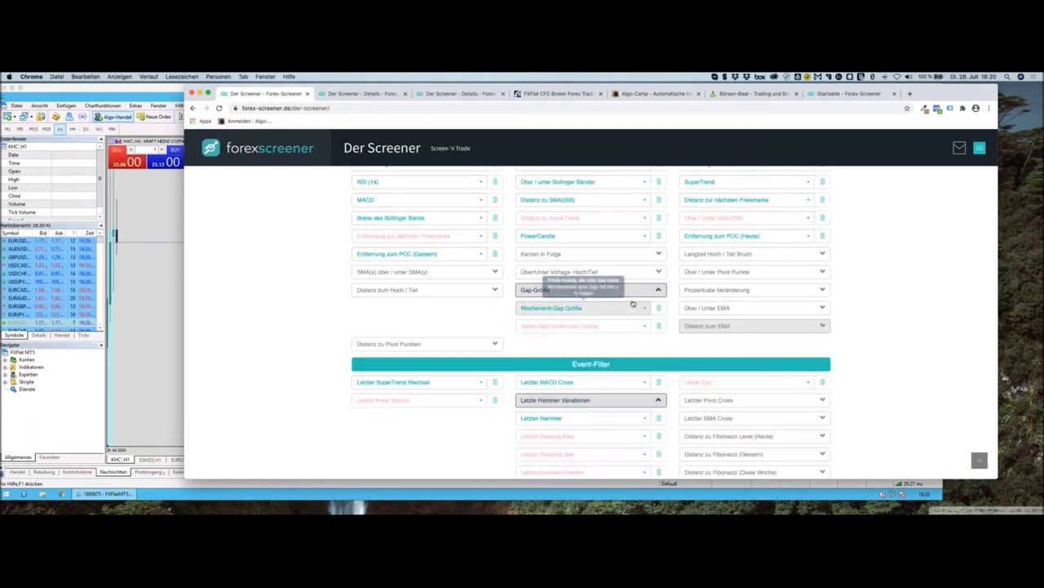
{"action": "scroll", "coordinate": [630, 296], "scroll_direction": "down", "scroll_amount": 1}
{"action": "left_click", "coordinate": [636, 365]}
{"action": "scroll", "coordinate": [660, 364], "scroll_direction": "down", "scroll_amount": 3}
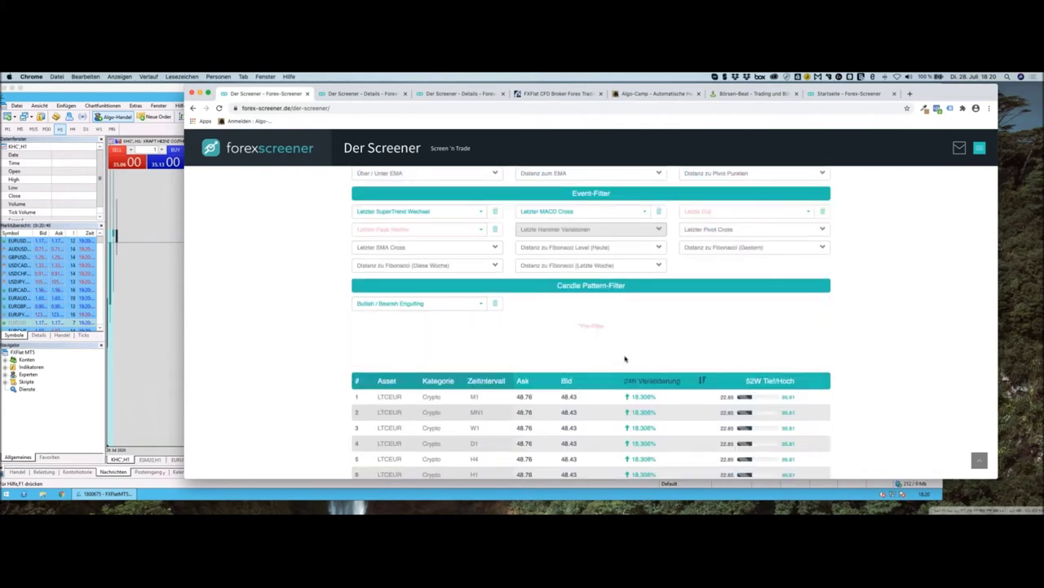
{"action": "scroll", "coordinate": [626, 361], "scroll_direction": "down", "scroll_amount": 1}
Search the filters for a first name and for "rsi", and clear the search
{"action": "scroll", "coordinate": [628, 366], "scroll_direction": "up", "scroll_amount": 5}
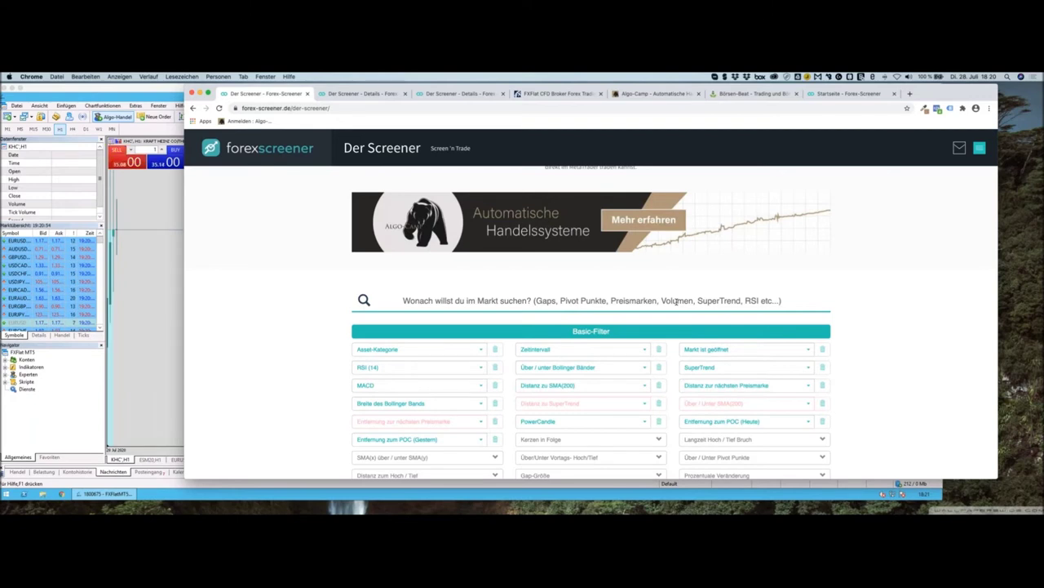
{"action": "type", "text": "orkan"}
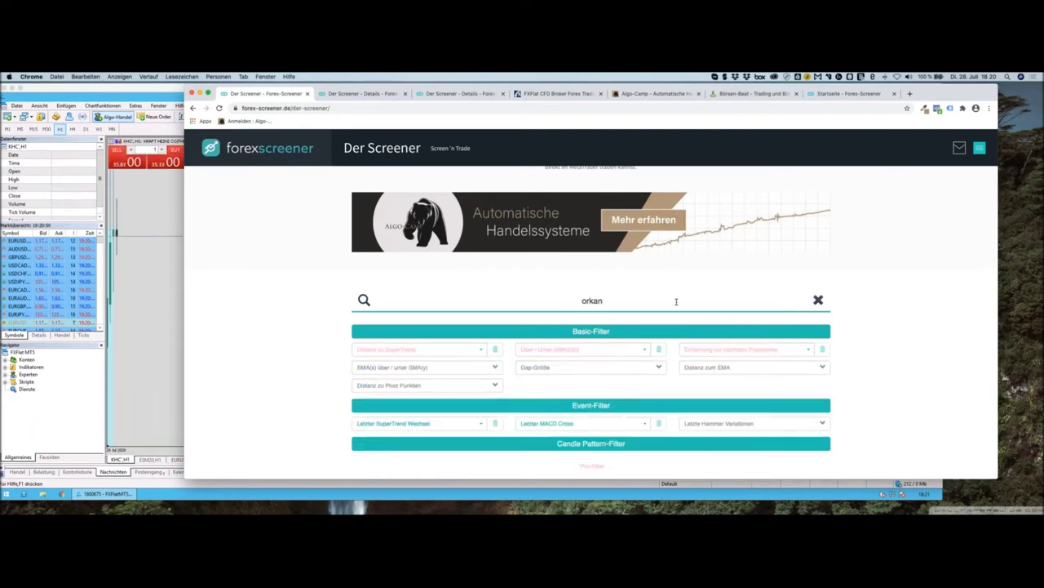
{"action": "key", "text": "super+a"}
{"action": "type", "text": "rsi"}
{"action": "key", "text": "super+a"}
{"action": "key", "text": "BackSpace"}
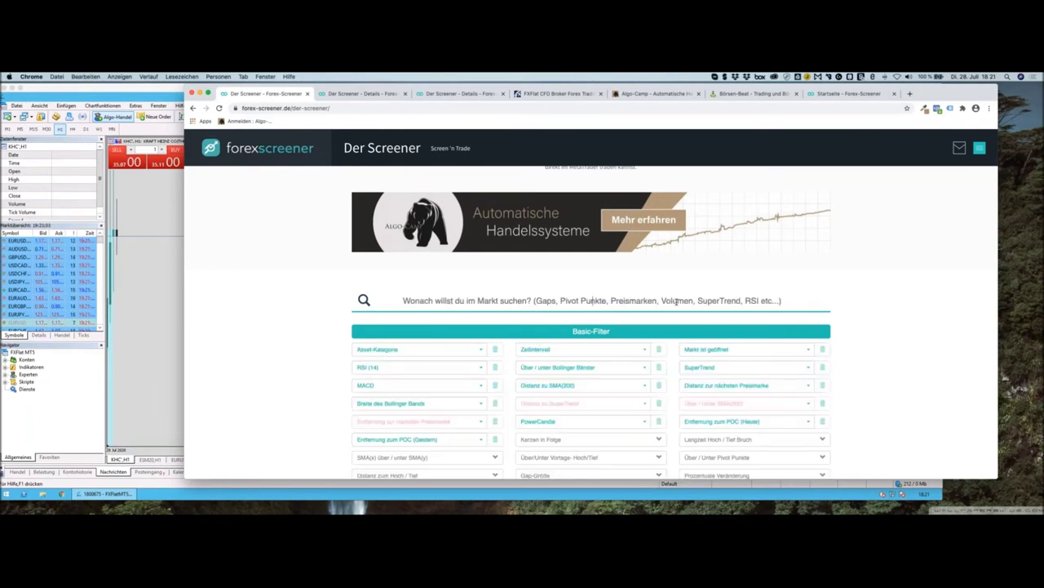
Search the filters for "gap" and clear the search again
{"action": "scroll", "coordinate": [540, 365], "scroll_direction": "down", "scroll_amount": 4}
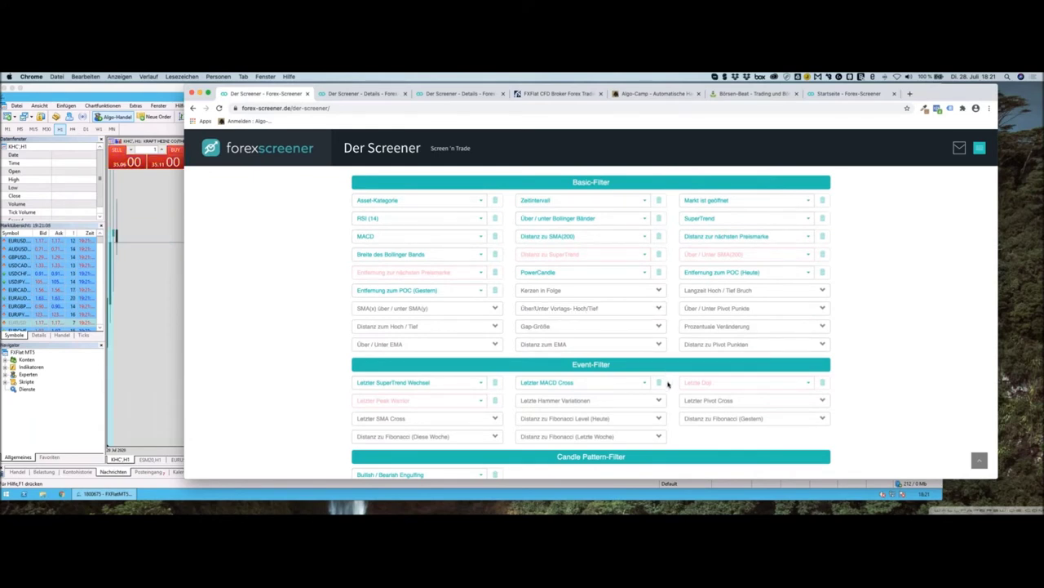
{"action": "scroll", "coordinate": [667, 384], "scroll_direction": "up", "scroll_amount": 2}
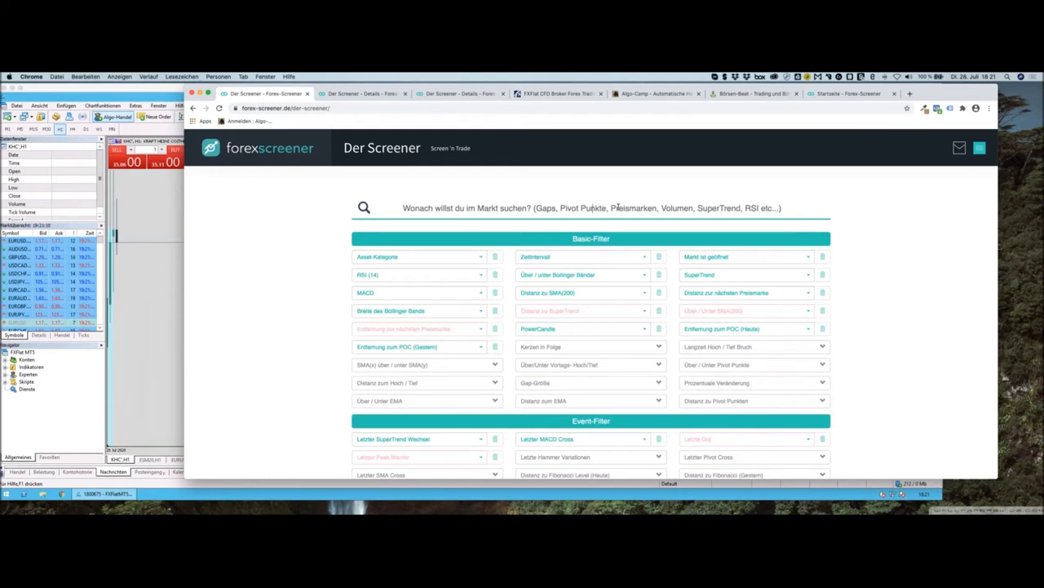
{"action": "left_click", "coordinate": [617, 207]}
{"action": "type", "text": "gap"}
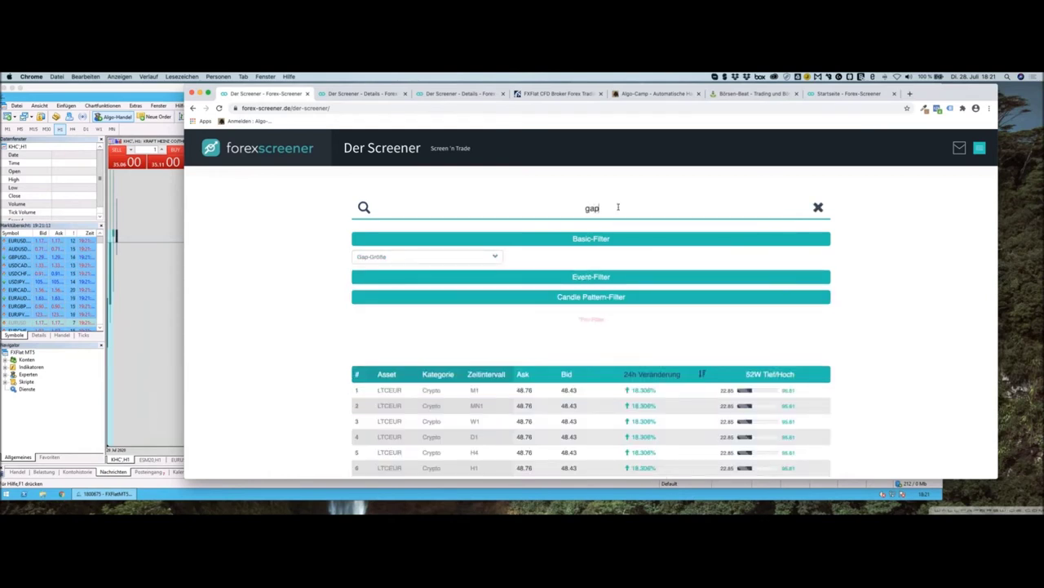
{"action": "key", "text": "BackSpace"}
{"action": "key", "text": "BackSpace"}
{"action": "key", "text": "BackSpace"}
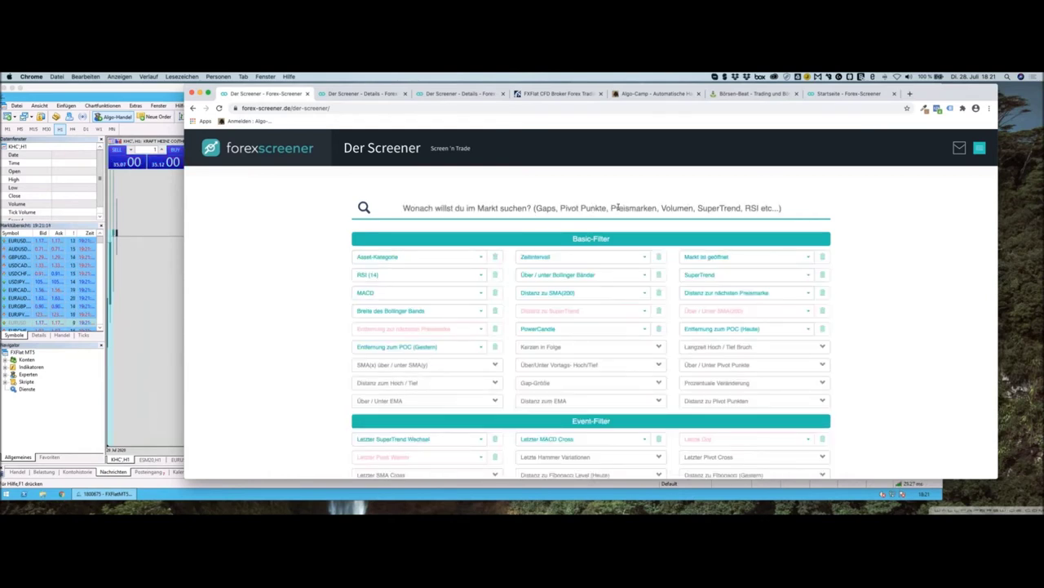
Review the complete filter list from the Basic-Filter section down to the Candle Pattern-Filter section
{"action": "scroll", "coordinate": [618, 208], "scroll_direction": "down", "scroll_amount": 1}
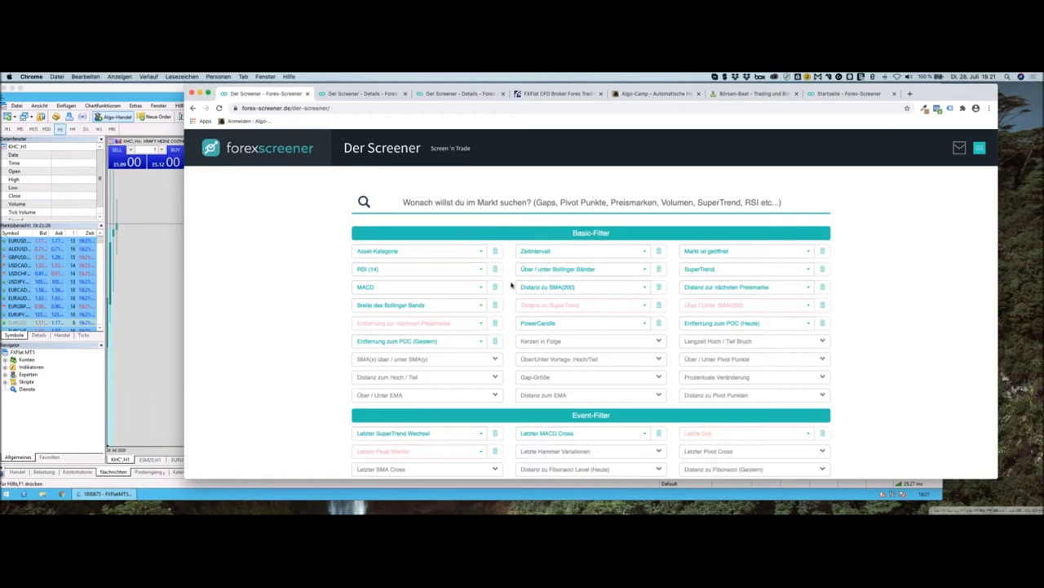
{"action": "scroll", "coordinate": [507, 289], "scroll_direction": "down", "scroll_amount": 5}
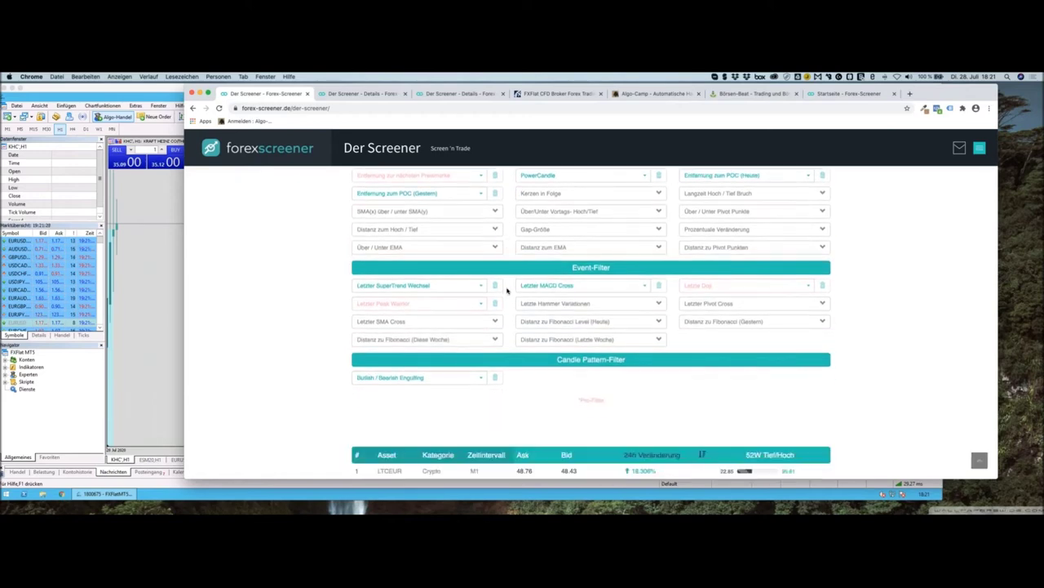
{"action": "scroll", "coordinate": [507, 289], "scroll_direction": "up", "scroll_amount": 6}
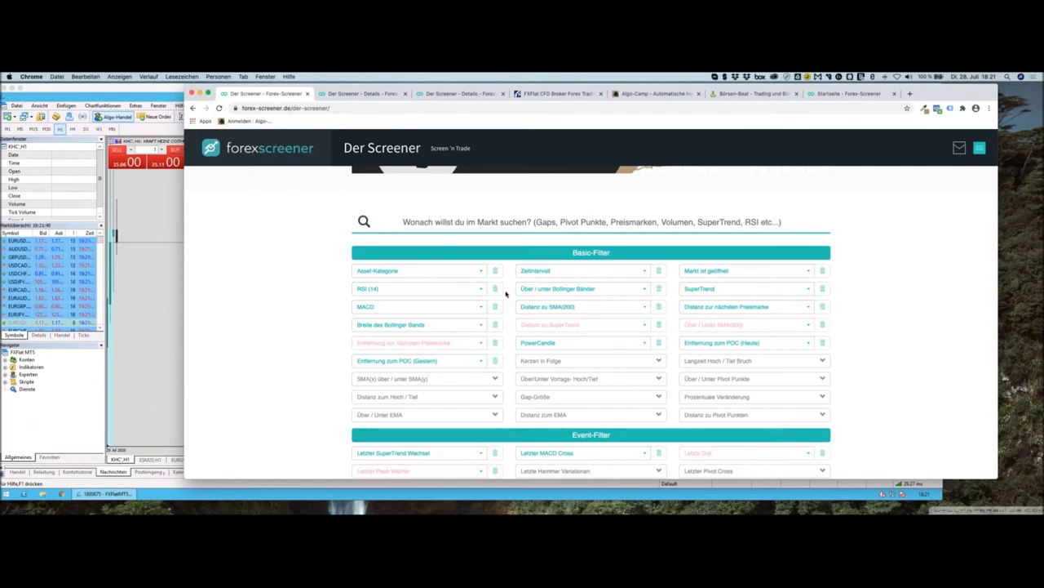
{"action": "scroll", "coordinate": [506, 302], "scroll_direction": "down", "scroll_amount": 3}
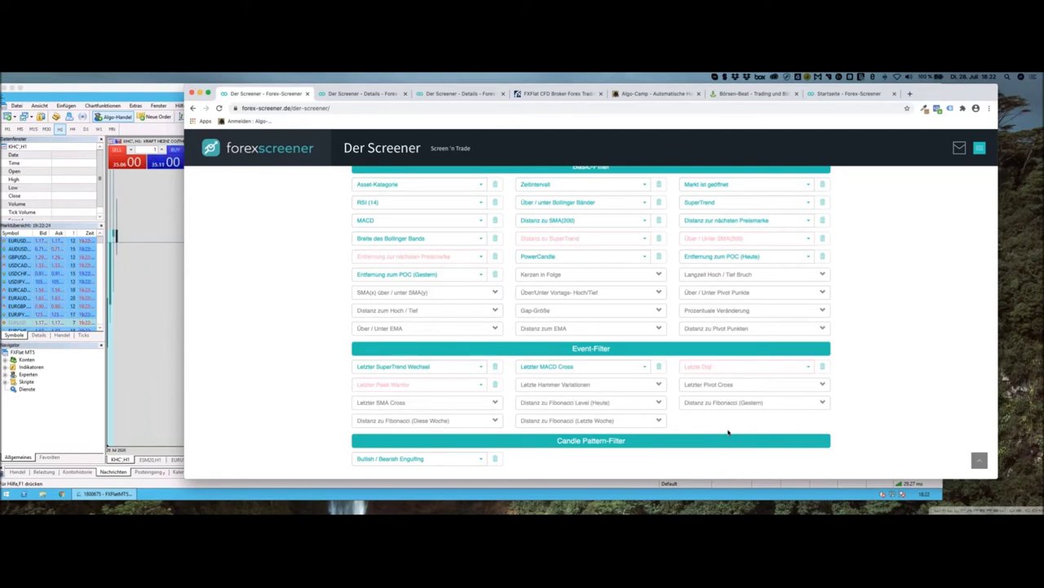
{"action": "scroll", "coordinate": [729, 432], "scroll_direction": "up", "scroll_amount": 1}
{"action": "scroll", "coordinate": [729, 433], "scroll_direction": "up", "scroll_amount": 1}
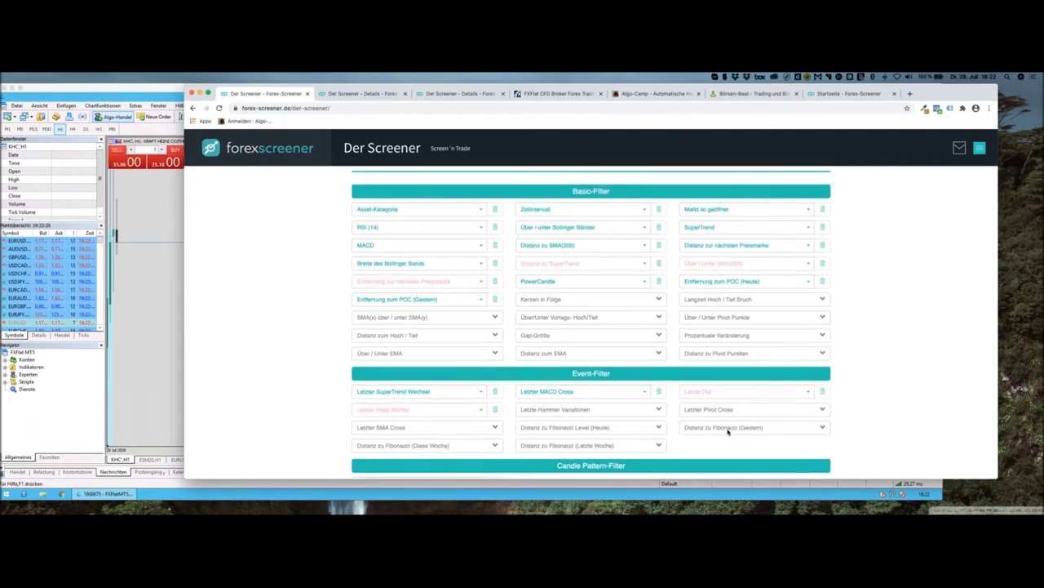
{"action": "scroll", "coordinate": [728, 432], "scroll_direction": "up", "scroll_amount": 2}
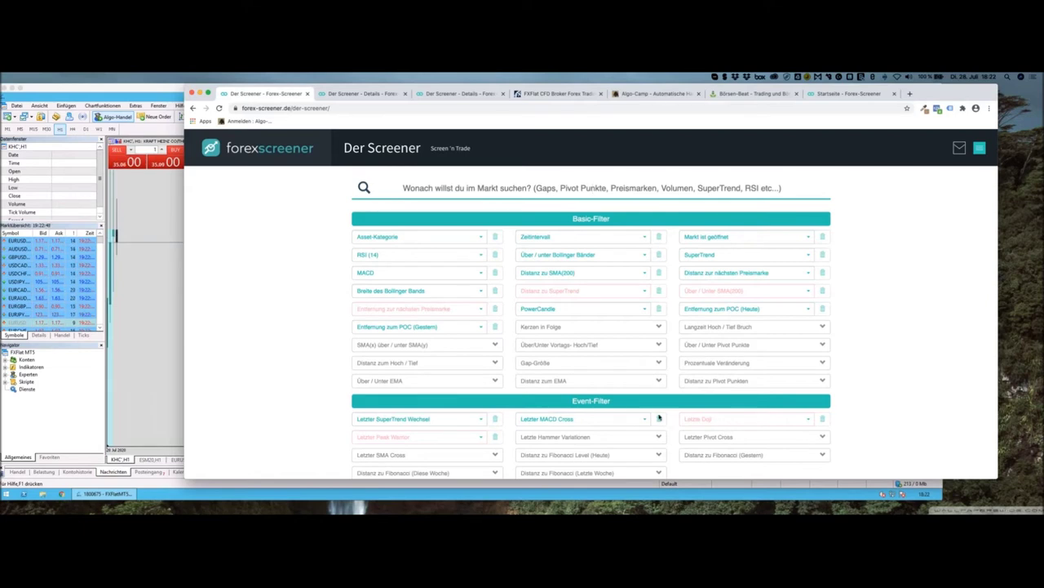
Expand the Kerzen in Folge group and filter the assets for 3 Grüne Kerzen in Folge
{"action": "left_click", "coordinate": [642, 327]}
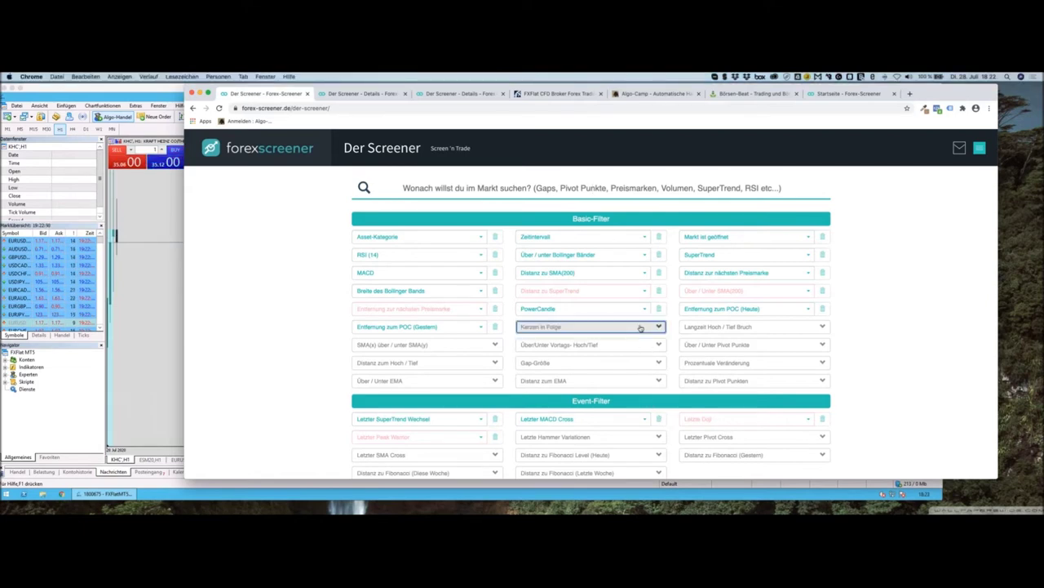
{"action": "left_click", "coordinate": [613, 364]}
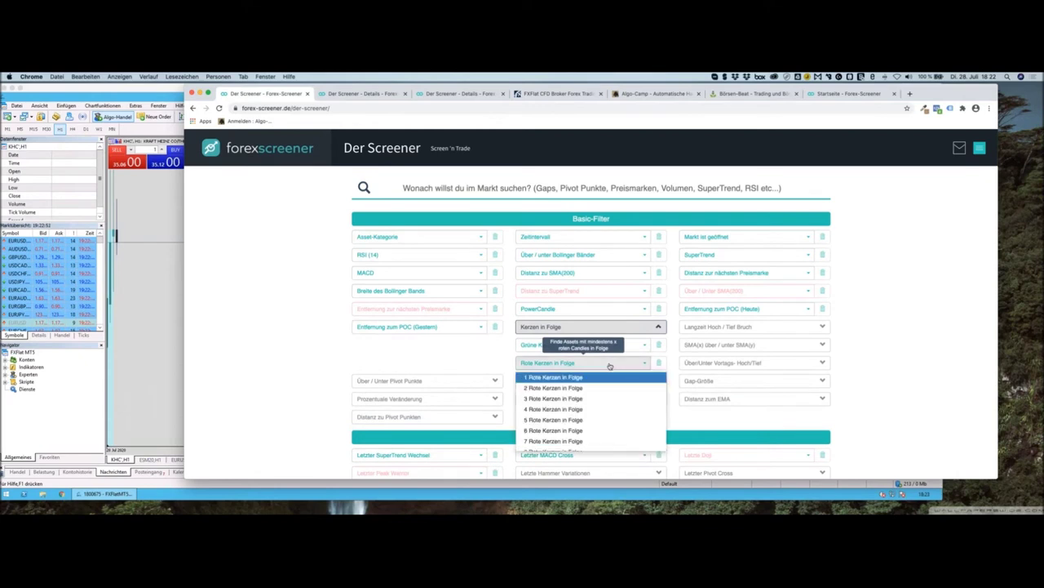
{"action": "left_click", "coordinate": [576, 389]}
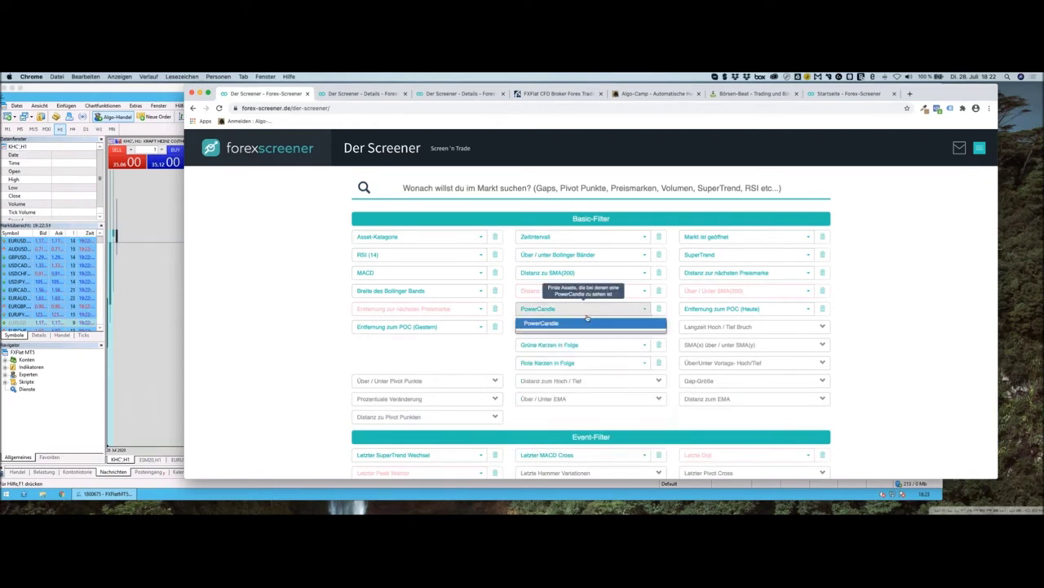
{"action": "left_click", "coordinate": [583, 344]}
{"action": "left_click", "coordinate": [555, 378]}
{"action": "scroll", "coordinate": [408, 419], "scroll_direction": "down", "scroll_amount": 10}
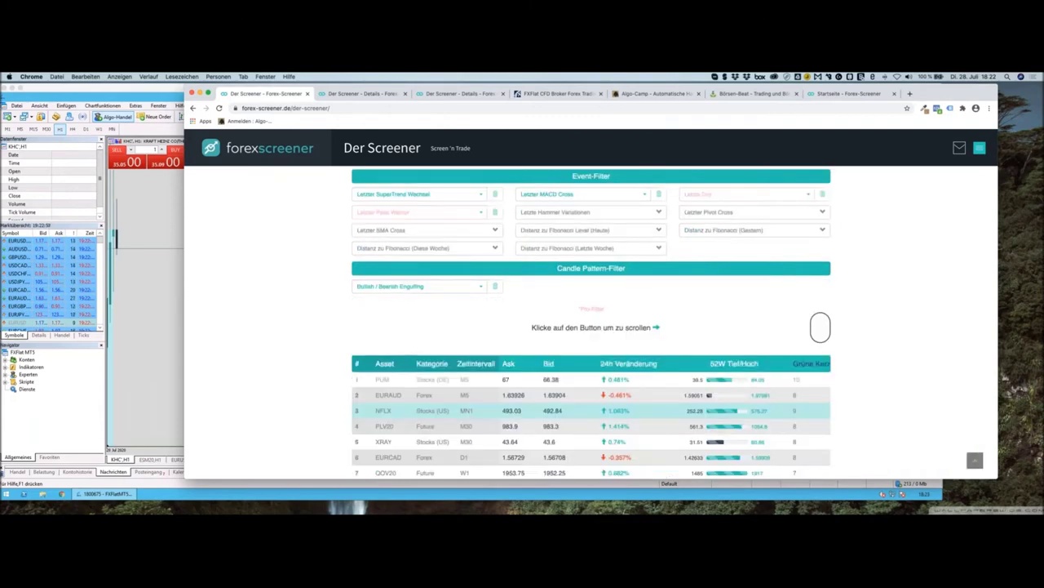
Set the Asset-Kategorie filter to Forex and look through the filtered result list
{"action": "scroll", "coordinate": [408, 419], "scroll_direction": "up", "scroll_amount": 15}
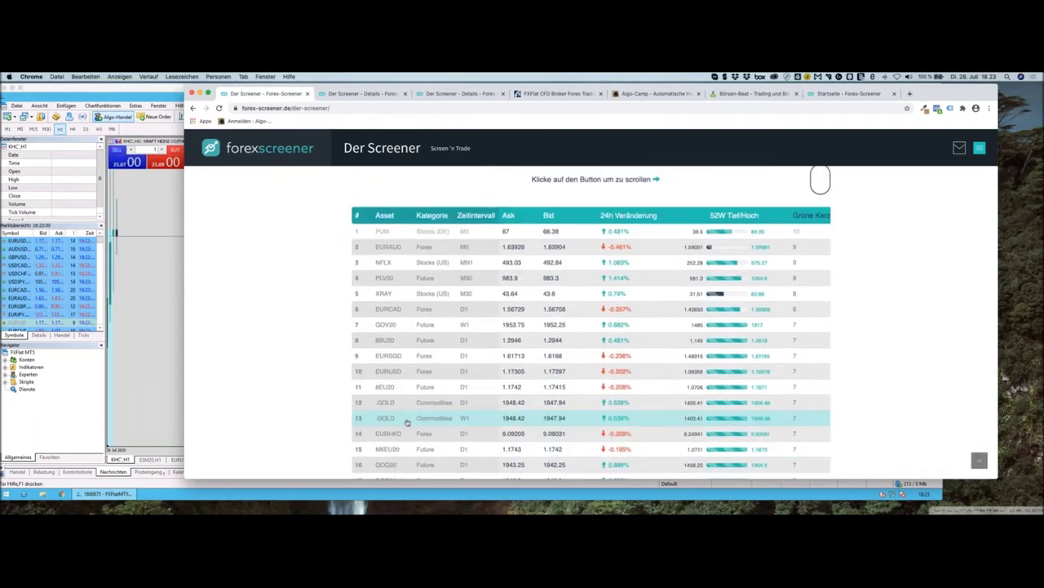
{"action": "scroll", "coordinate": [419, 403], "scroll_direction": "down", "scroll_amount": 1}
{"action": "left_click", "coordinate": [420, 406]}
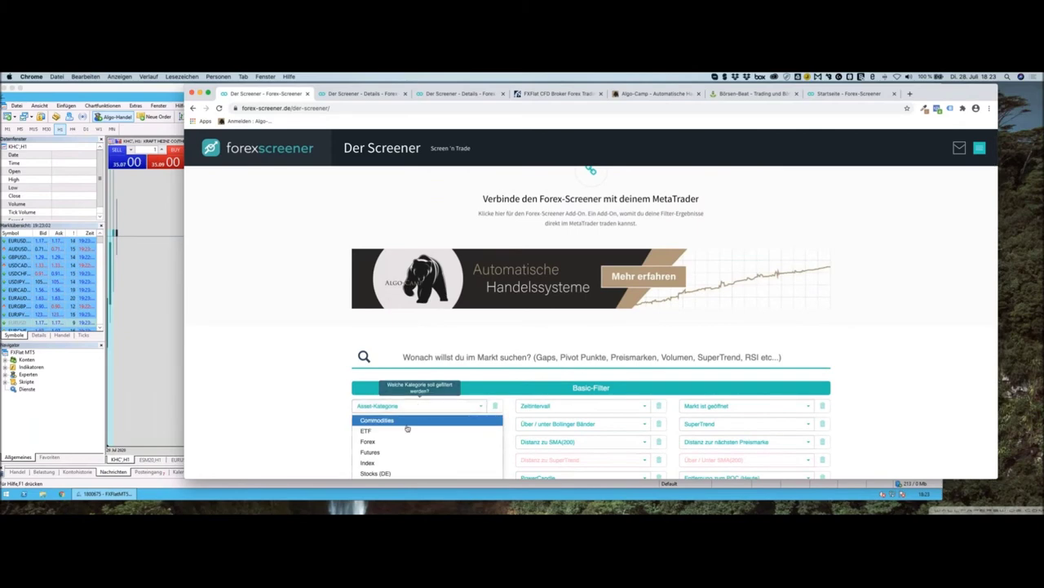
{"action": "left_click", "coordinate": [403, 441]}
{"action": "scroll", "coordinate": [297, 430], "scroll_direction": "down", "scroll_amount": 5}
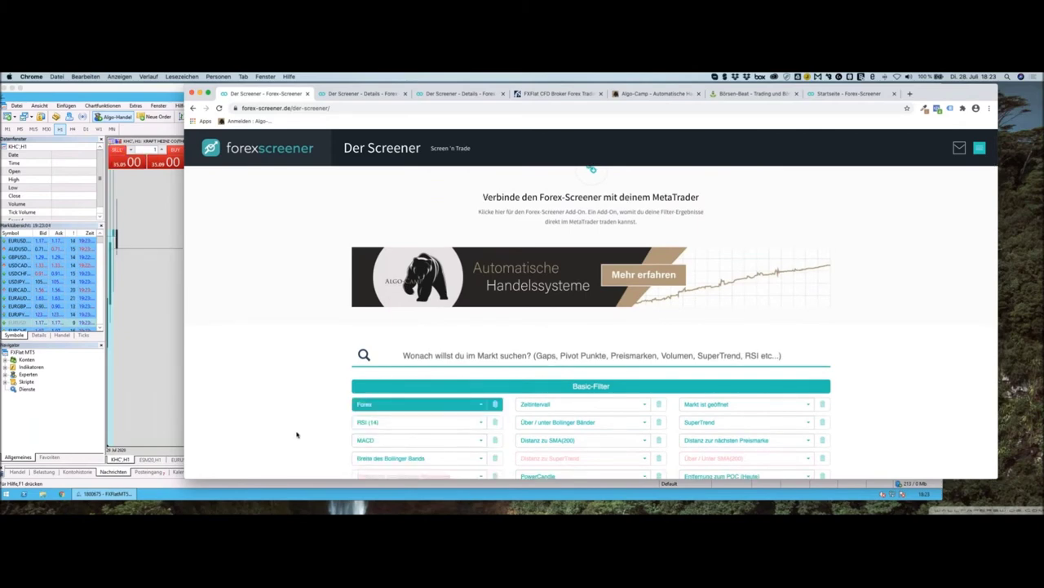
{"action": "scroll", "coordinate": [299, 439], "scroll_direction": "down", "scroll_amount": 5}
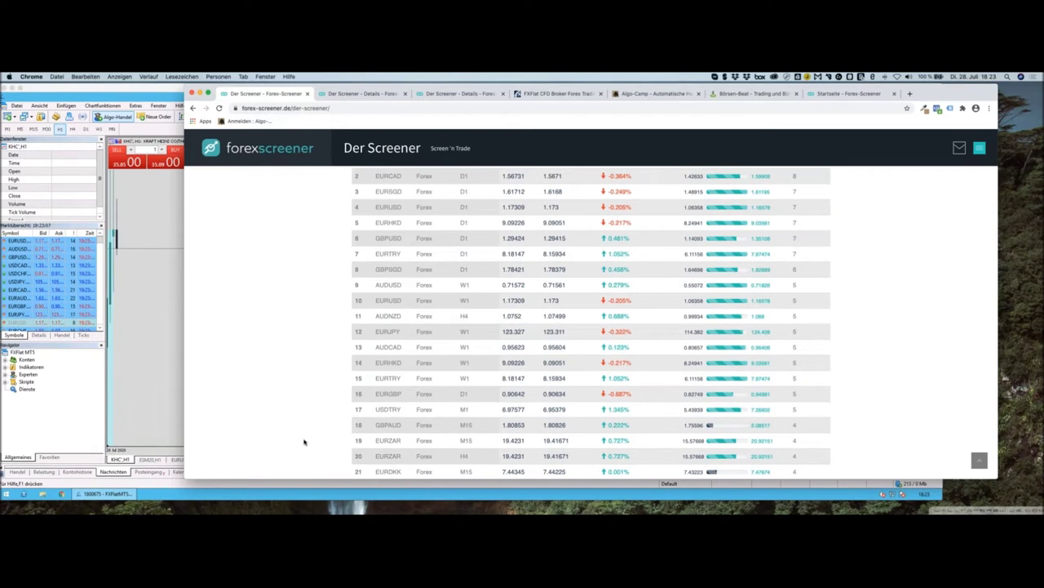
{"action": "scroll", "coordinate": [317, 447], "scroll_direction": "up", "scroll_amount": 3}
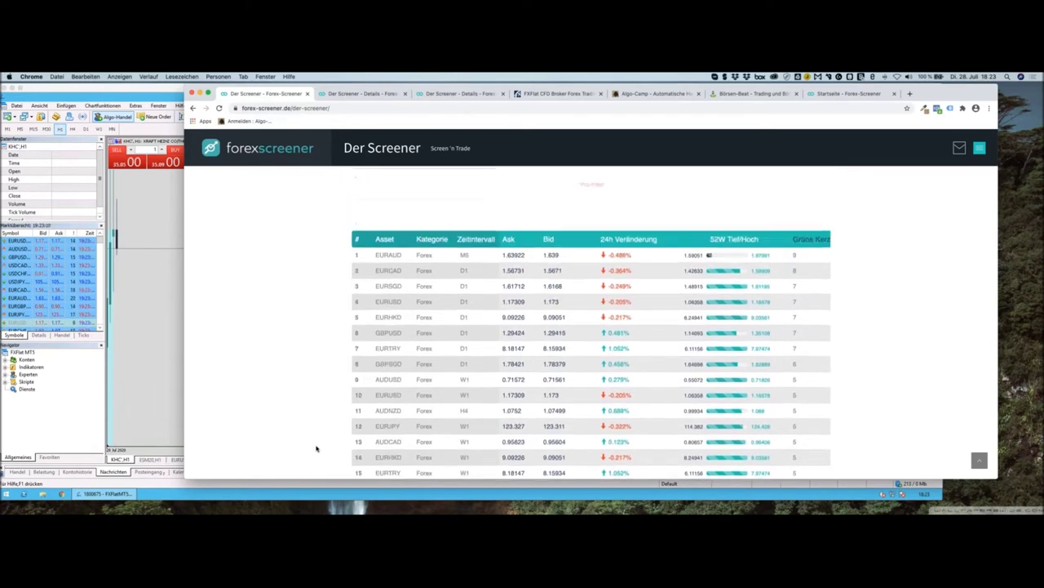
{"action": "scroll", "coordinate": [346, 454], "scroll_direction": "down", "scroll_amount": 4}
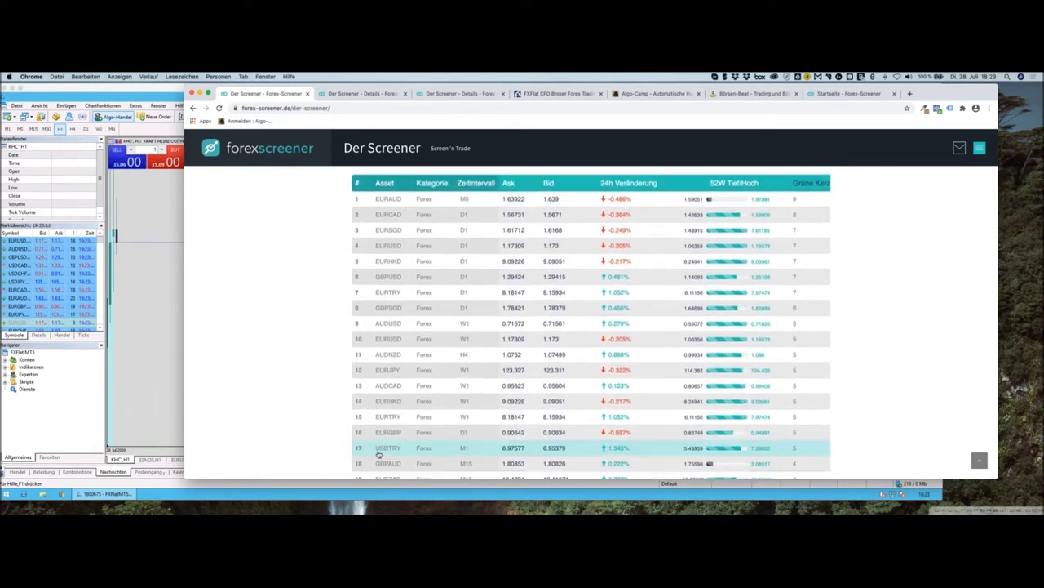
{"action": "scroll", "coordinate": [410, 449], "scroll_direction": "up", "scroll_amount": 4}
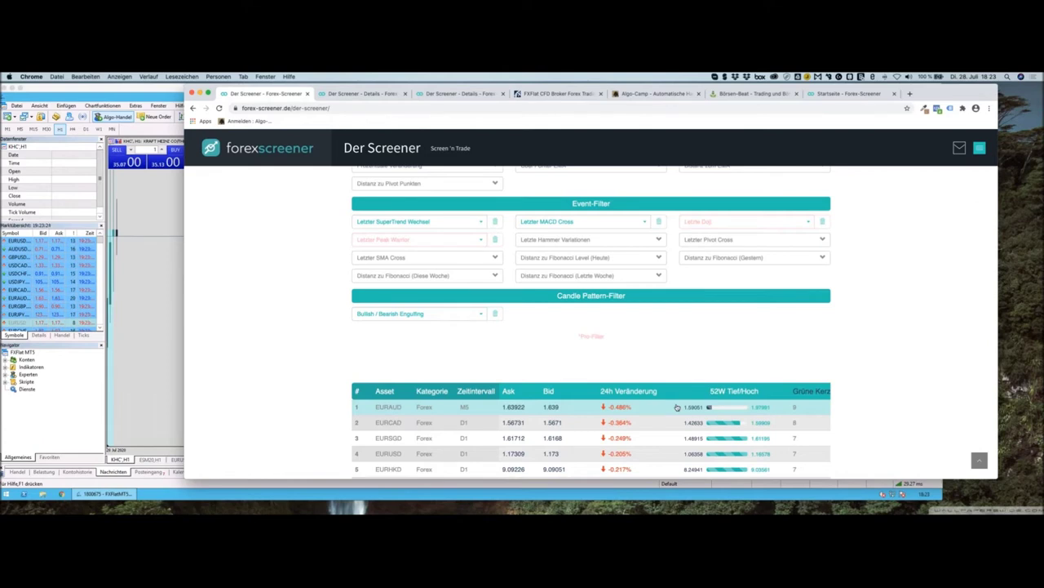
Inspect the active green-candle filter and examine the result table's columns across to Grüne Kerzen in Folge
{"action": "scroll", "coordinate": [665, 410], "scroll_direction": "up", "scroll_amount": 3}
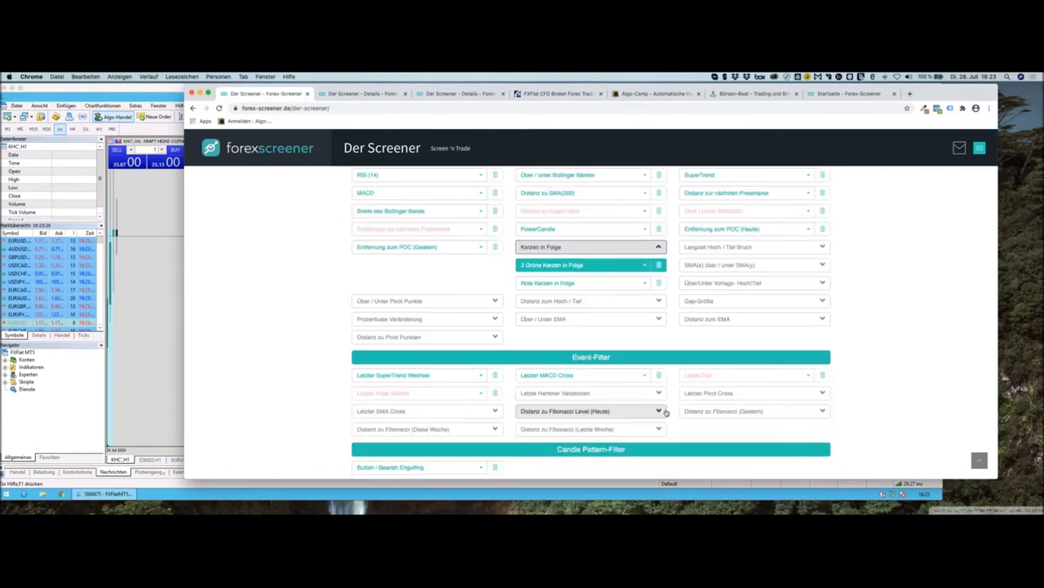
{"action": "left_click", "coordinate": [595, 268]}
{"action": "scroll", "coordinate": [641, 350], "scroll_direction": "down", "scroll_amount": 3}
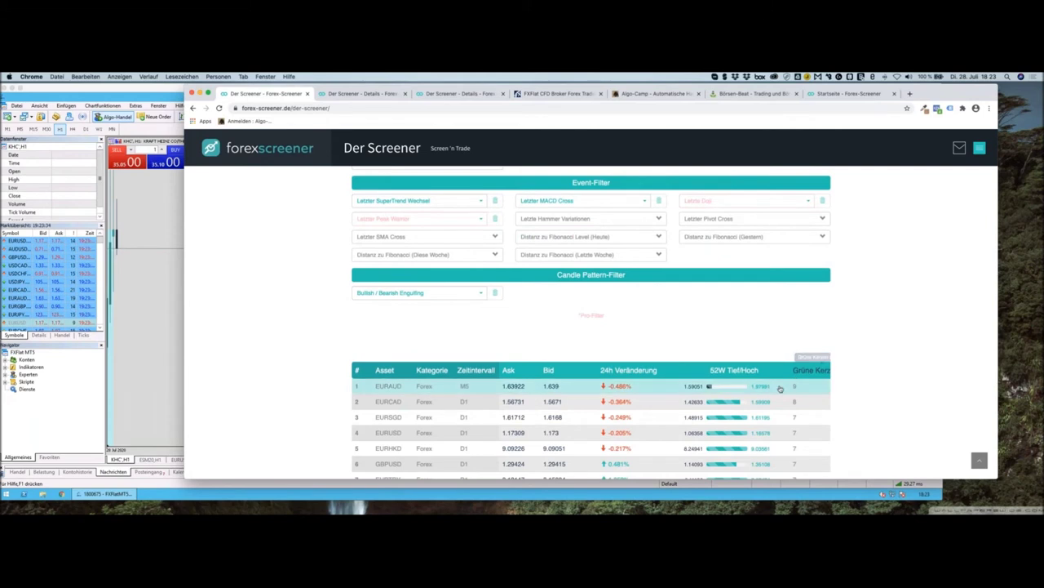
{"action": "scroll", "coordinate": [783, 386], "scroll_direction": "right", "scroll_amount": 2}
{"action": "scroll", "coordinate": [777, 390], "scroll_direction": "left", "scroll_amount": 1}
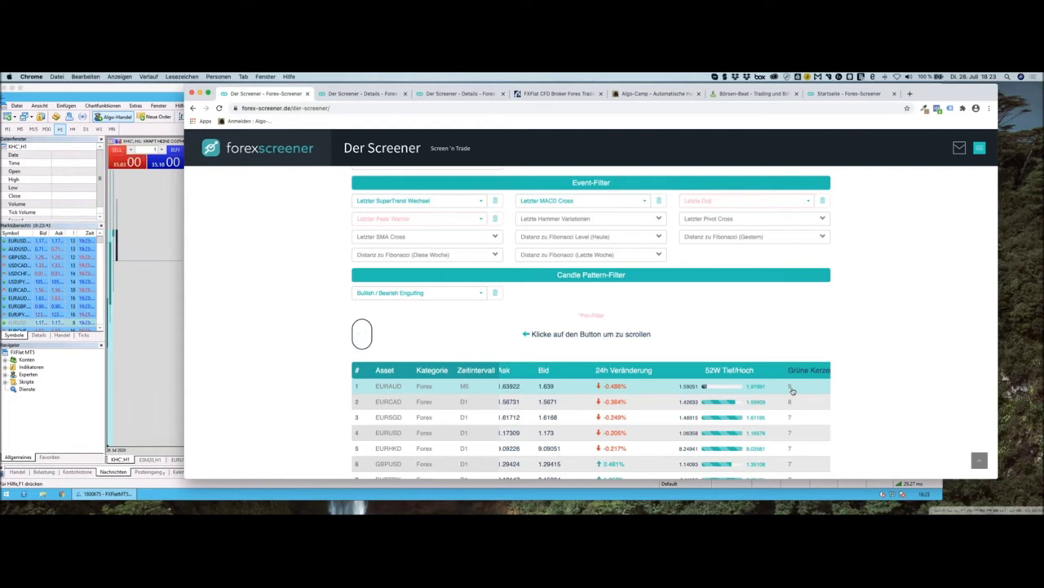
{"action": "scroll", "coordinate": [735, 380], "scroll_direction": "down", "scroll_amount": 1}
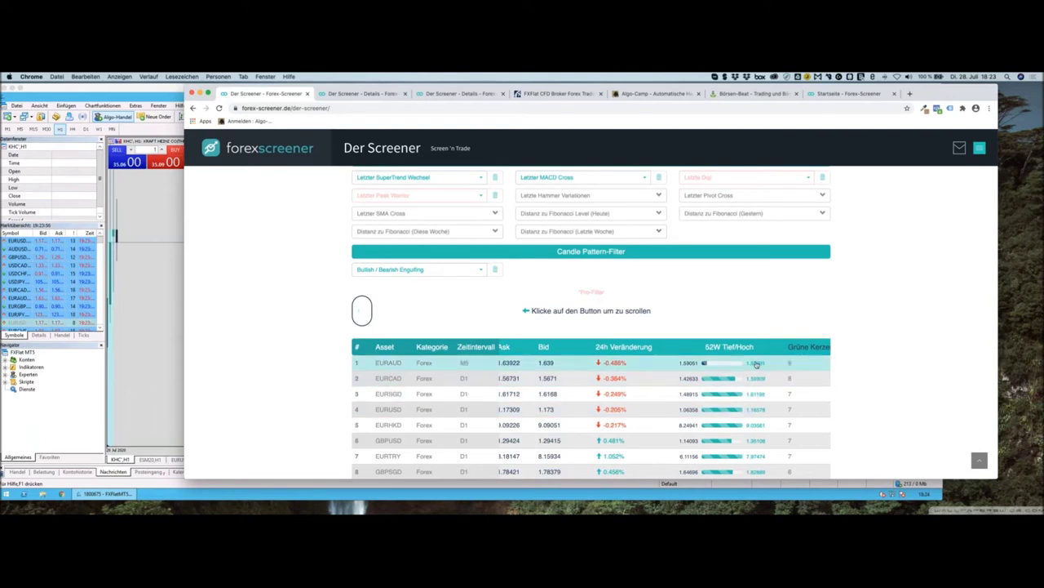
{"action": "scroll", "coordinate": [756, 365], "scroll_direction": "right", "scroll_amount": 2}
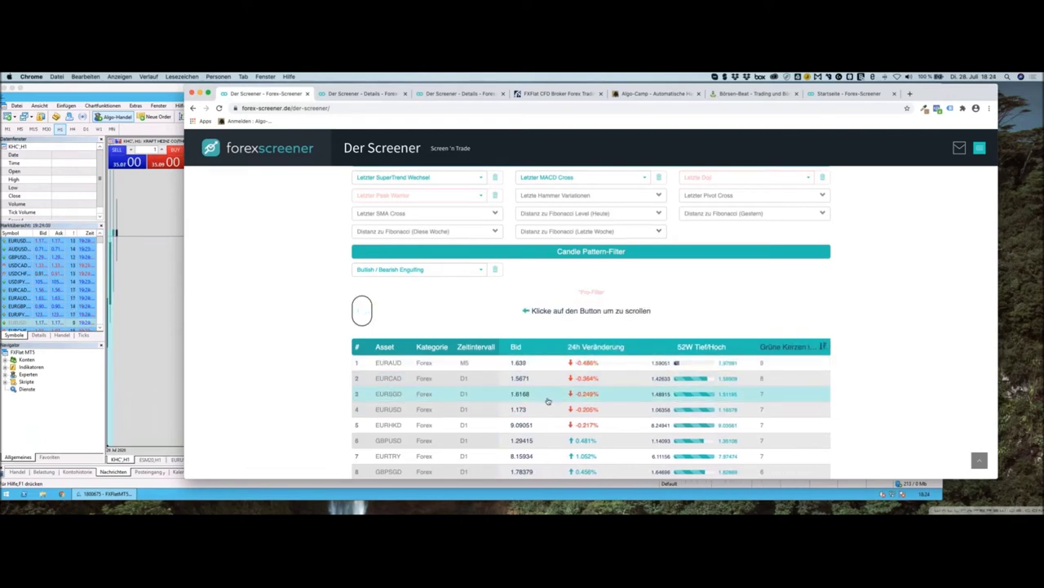
{"action": "scroll", "coordinate": [548, 401], "scroll_direction": "left", "scroll_amount": 2}
{"action": "scroll", "coordinate": [548, 401], "scroll_direction": "right", "scroll_amount": 2}
{"action": "scroll", "coordinate": [549, 401], "scroll_direction": "right", "scroll_amount": 1}
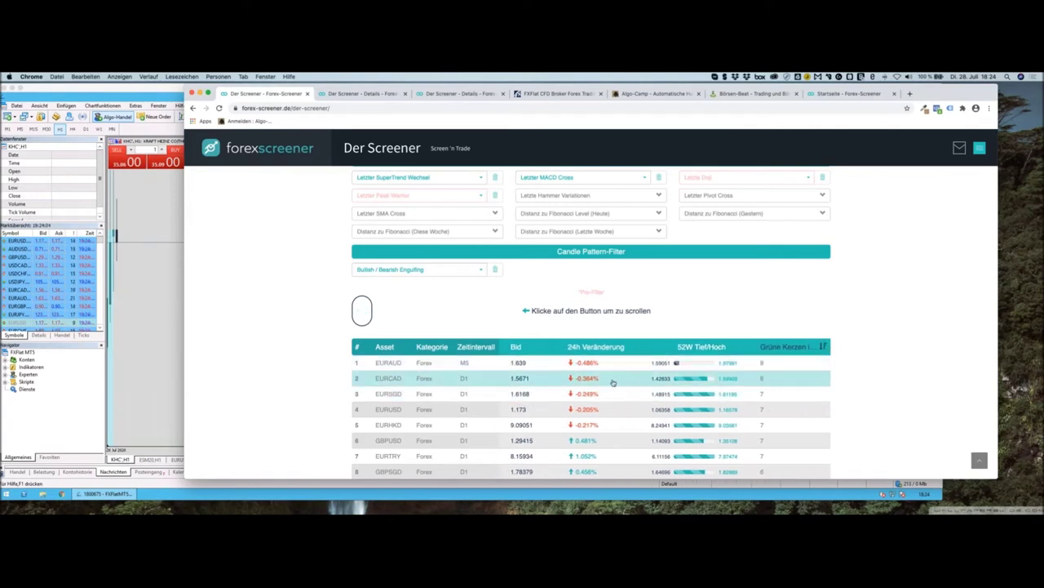
{"action": "scroll", "coordinate": [629, 388], "scroll_direction": "left", "scroll_amount": 2}
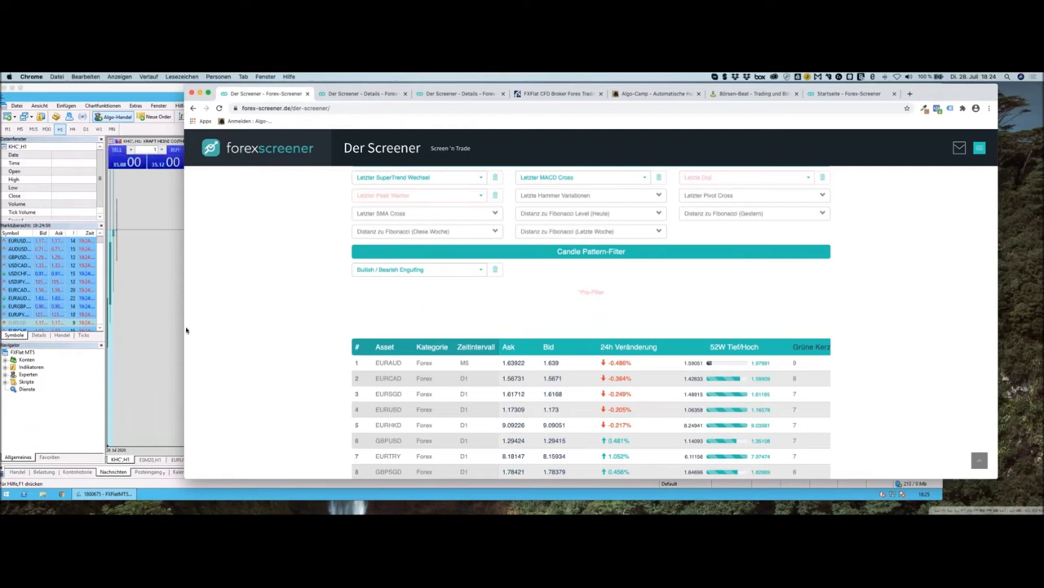
Narrow and reposition the browser window, shrink the MetaTrader remote window beside it, and bring the browser back to the front
{"action": "left_click_drag", "start_coordinate": [186, 328], "coordinate": [389, 338]}
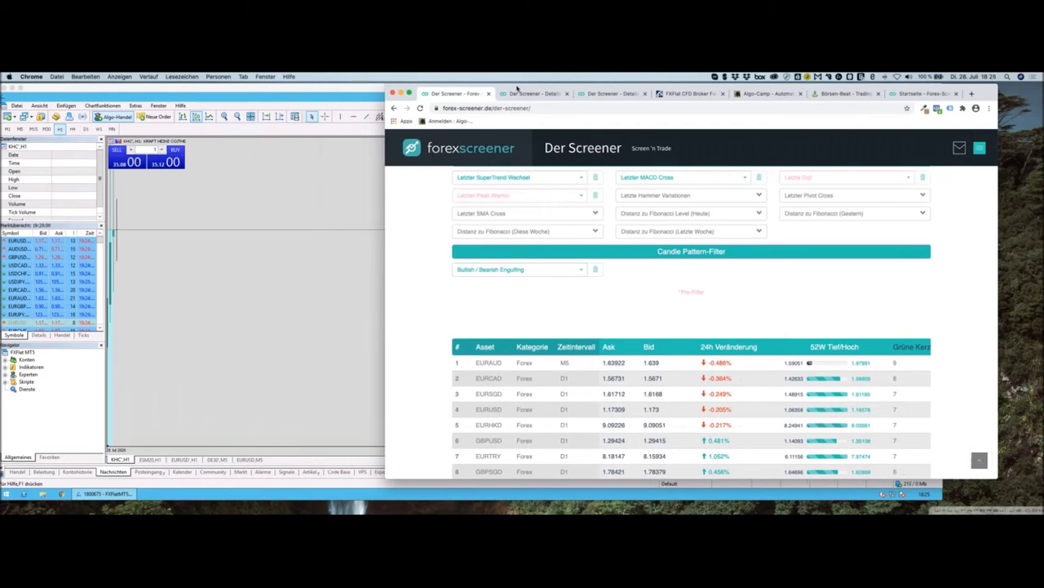
{"action": "left_click_drag", "start_coordinate": [516, 89], "coordinate": [547, 102]}
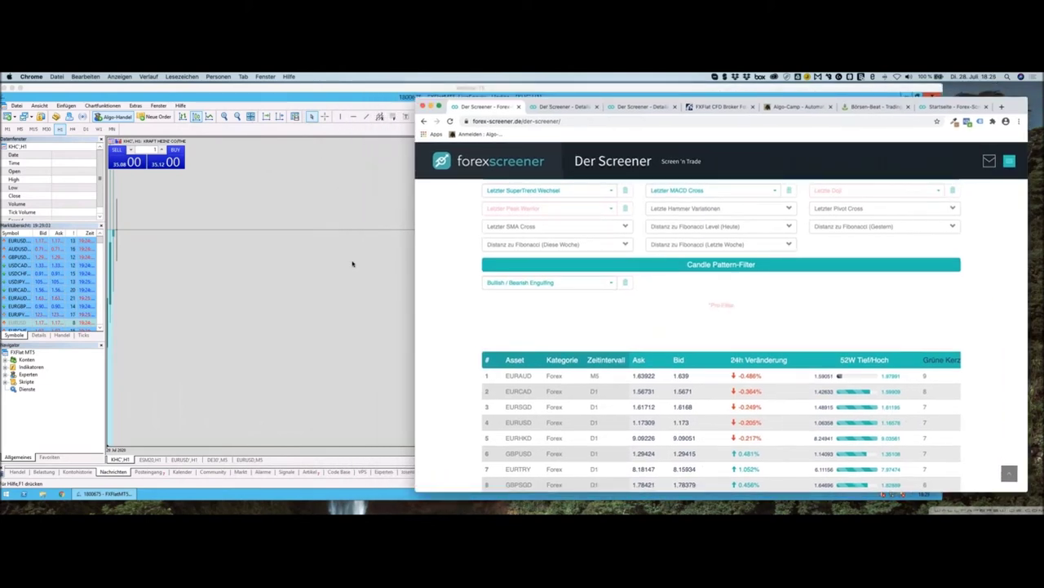
{"action": "left_click", "coordinate": [376, 303]}
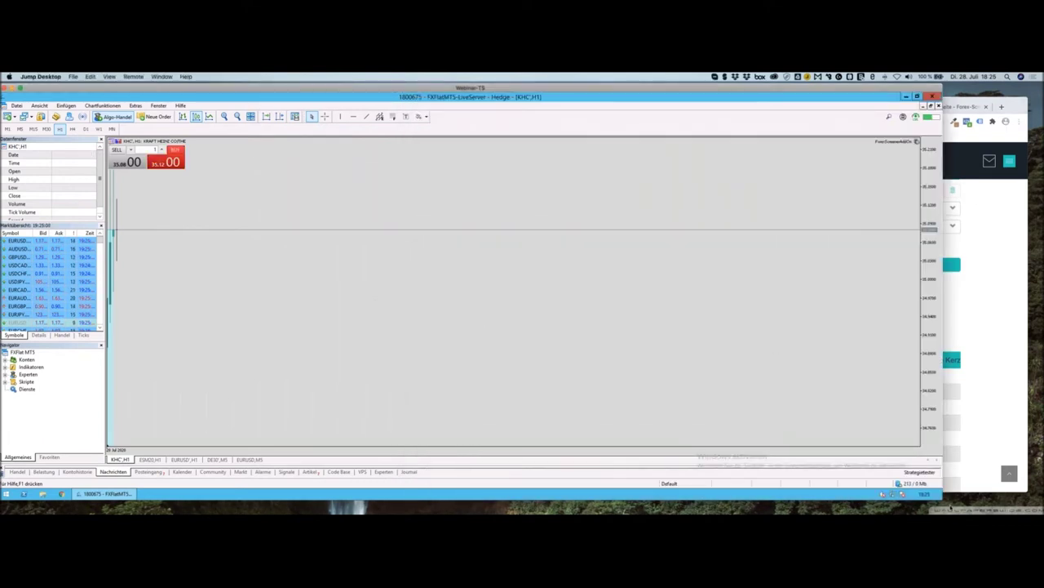
{"action": "left_click_drag", "start_coordinate": [940, 497], "coordinate": [748, 500]}
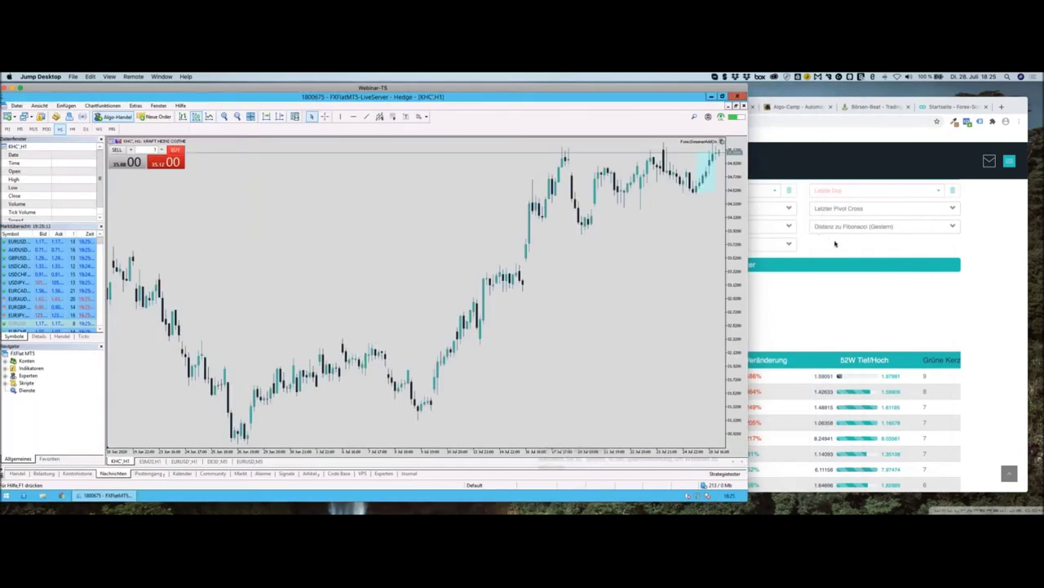
{"action": "left_click", "coordinate": [992, 272]}
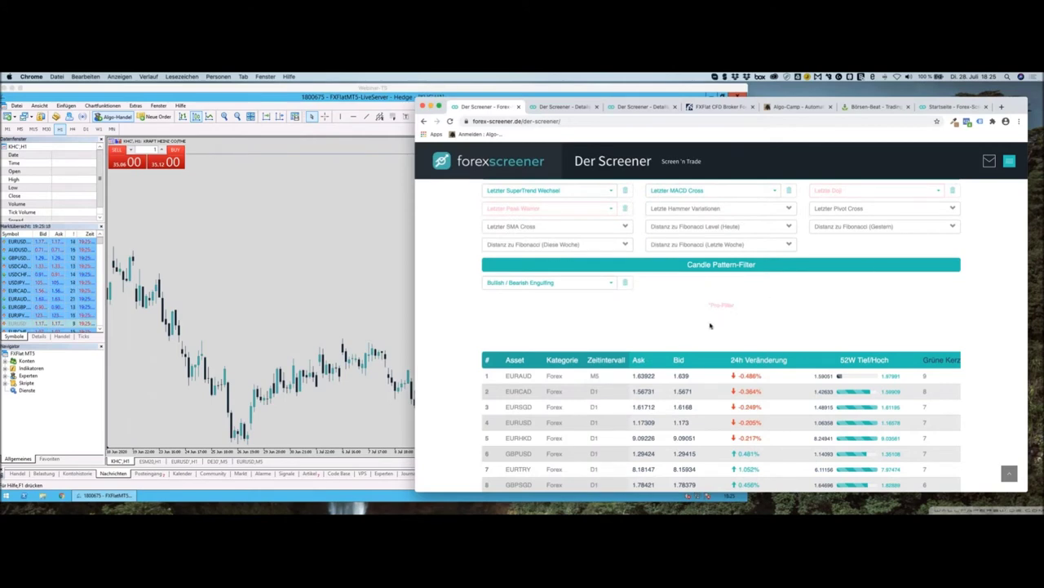
Open the EURAUD M5 result from the list and bring its chart forward in the MetaTrader window
{"action": "scroll", "coordinate": [700, 332], "scroll_direction": "down", "scroll_amount": 2}
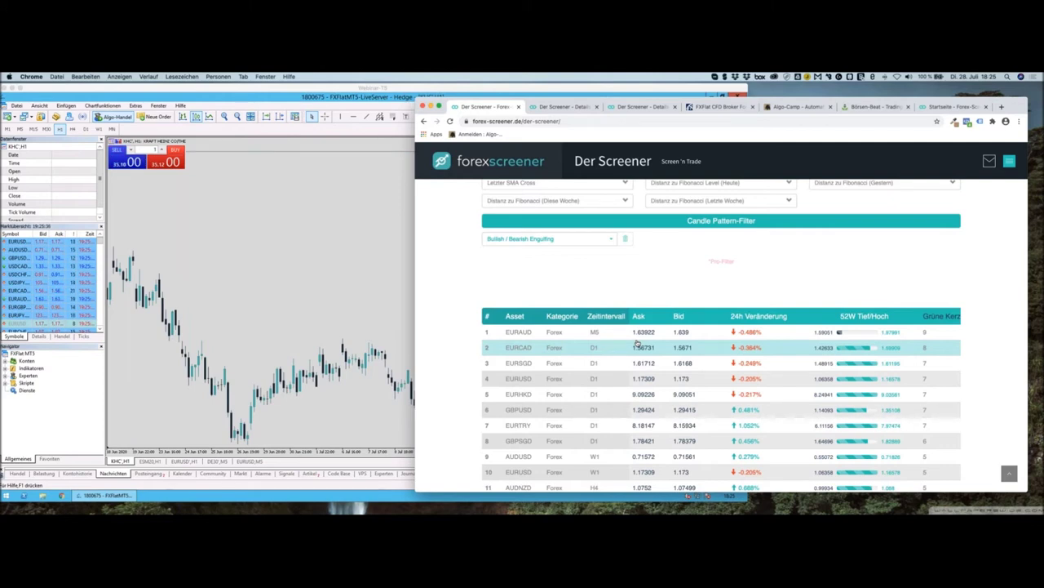
{"action": "left_click", "coordinate": [535, 336]}
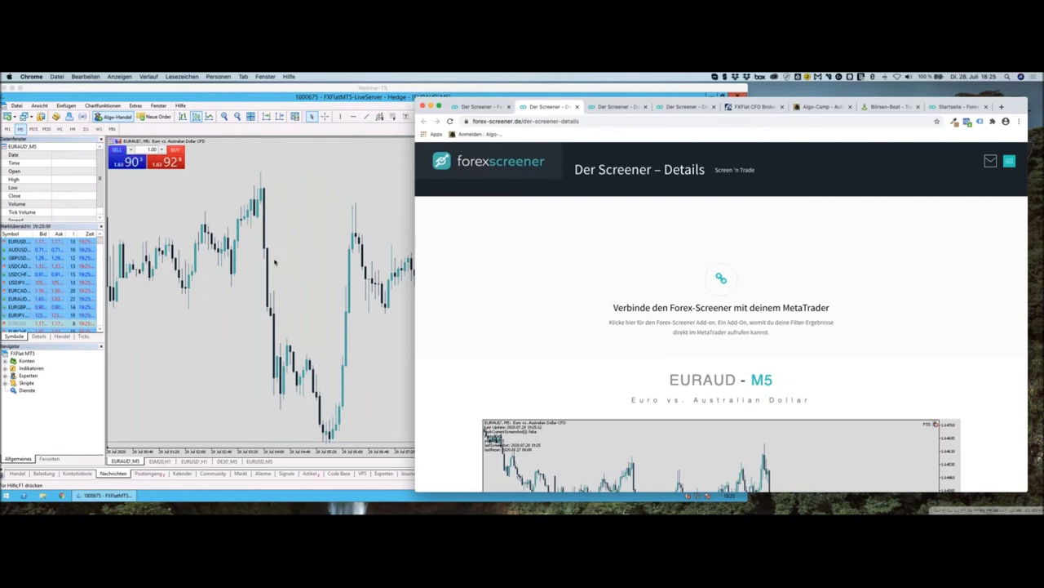
{"action": "left_click", "coordinate": [284, 254]}
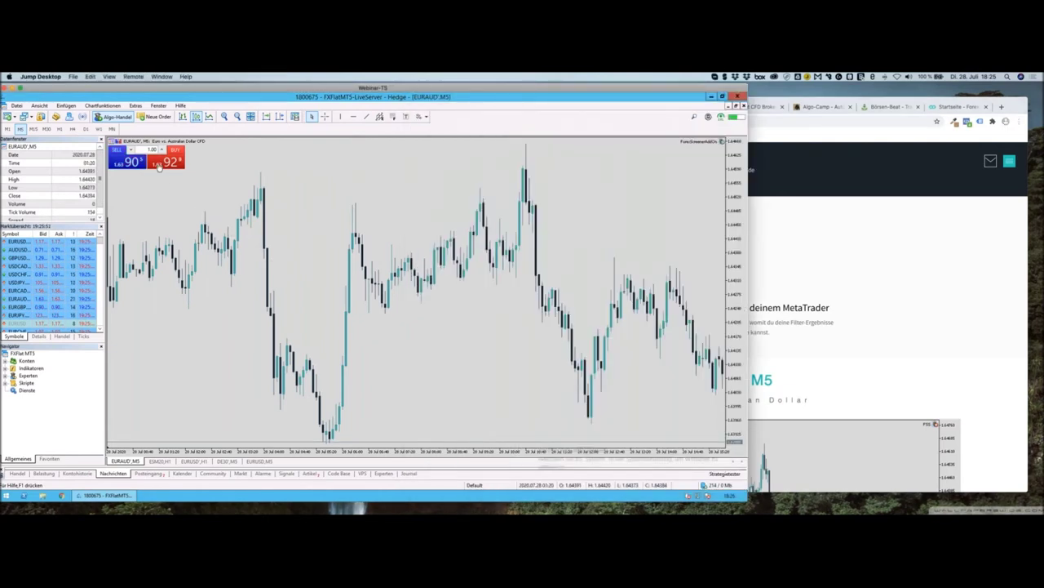
Switch back to the browser and examine the EURAUD M5 chart on the asset's details page
{"action": "left_click", "coordinate": [856, 210]}
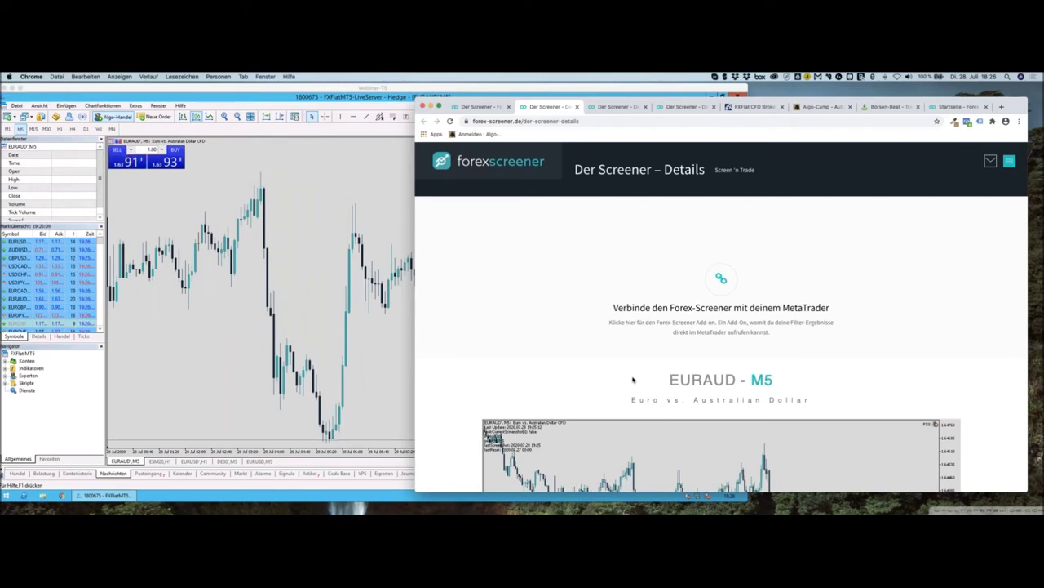
{"action": "scroll", "coordinate": [632, 379], "scroll_direction": "down", "scroll_amount": 3}
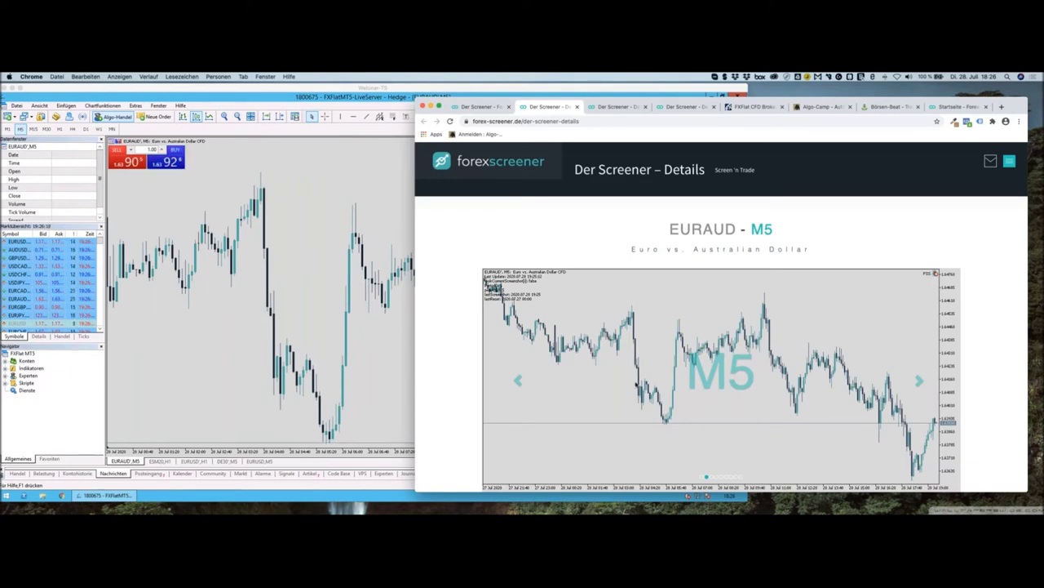
{"action": "scroll", "coordinate": [641, 384], "scroll_direction": "down", "scroll_amount": 1}
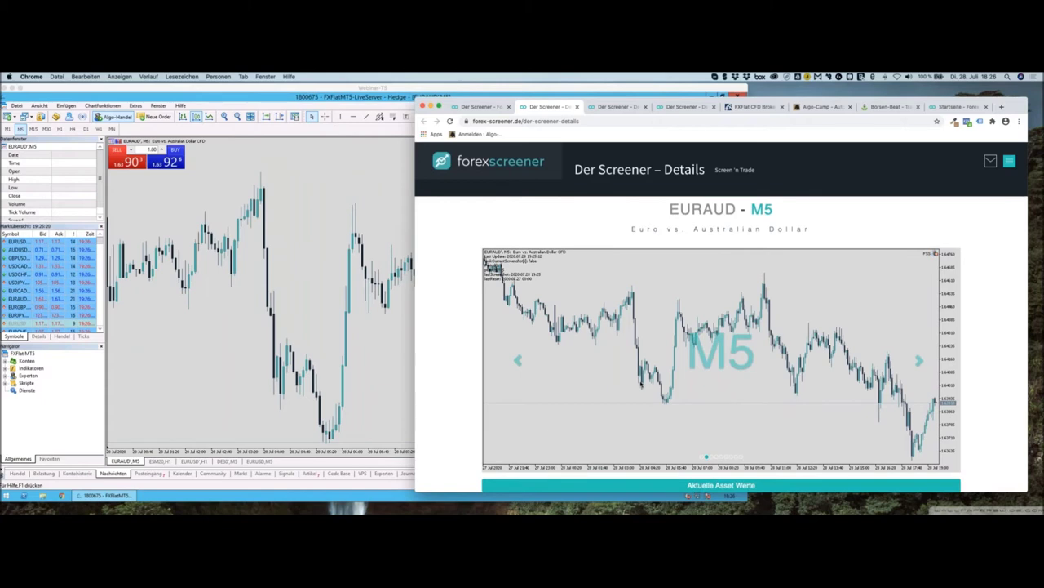